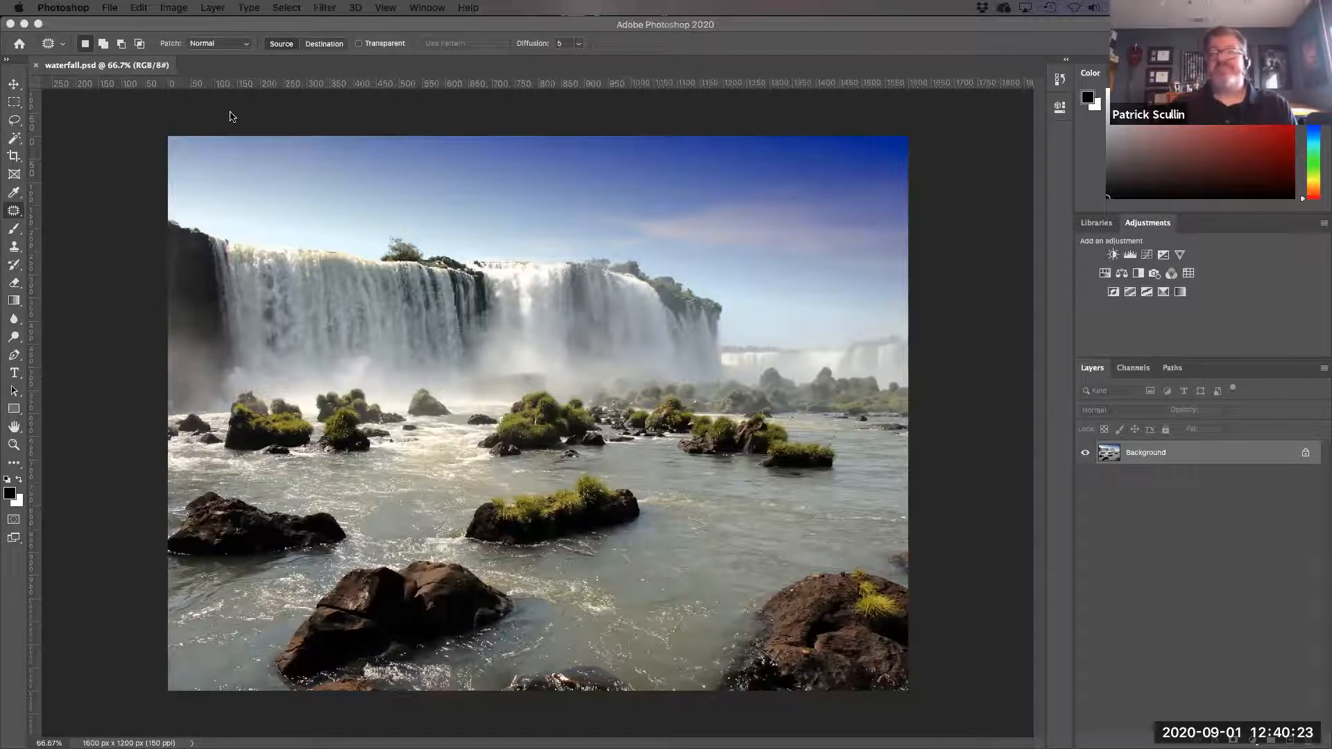
Step: Place canoe.jpg as an embedded image in the waterfall document and move it down and right over the river
click(107, 10)
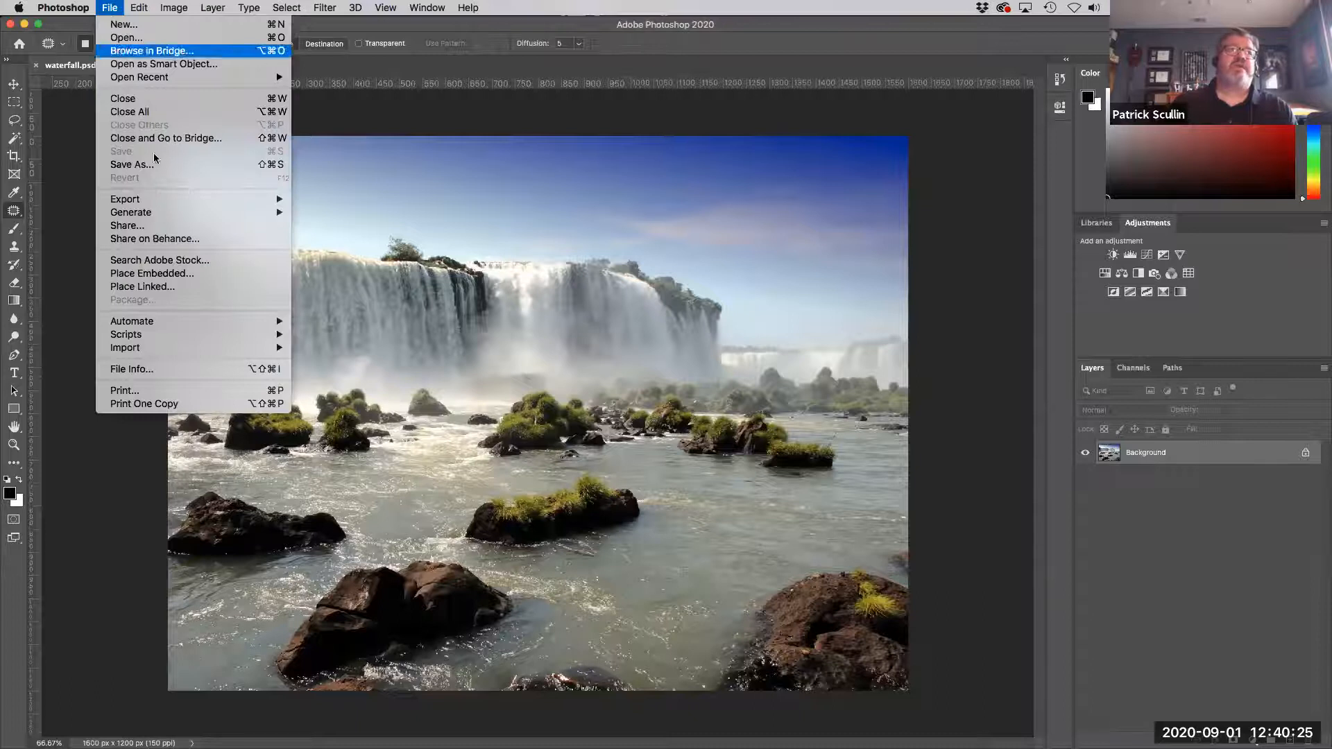
click(179, 276)
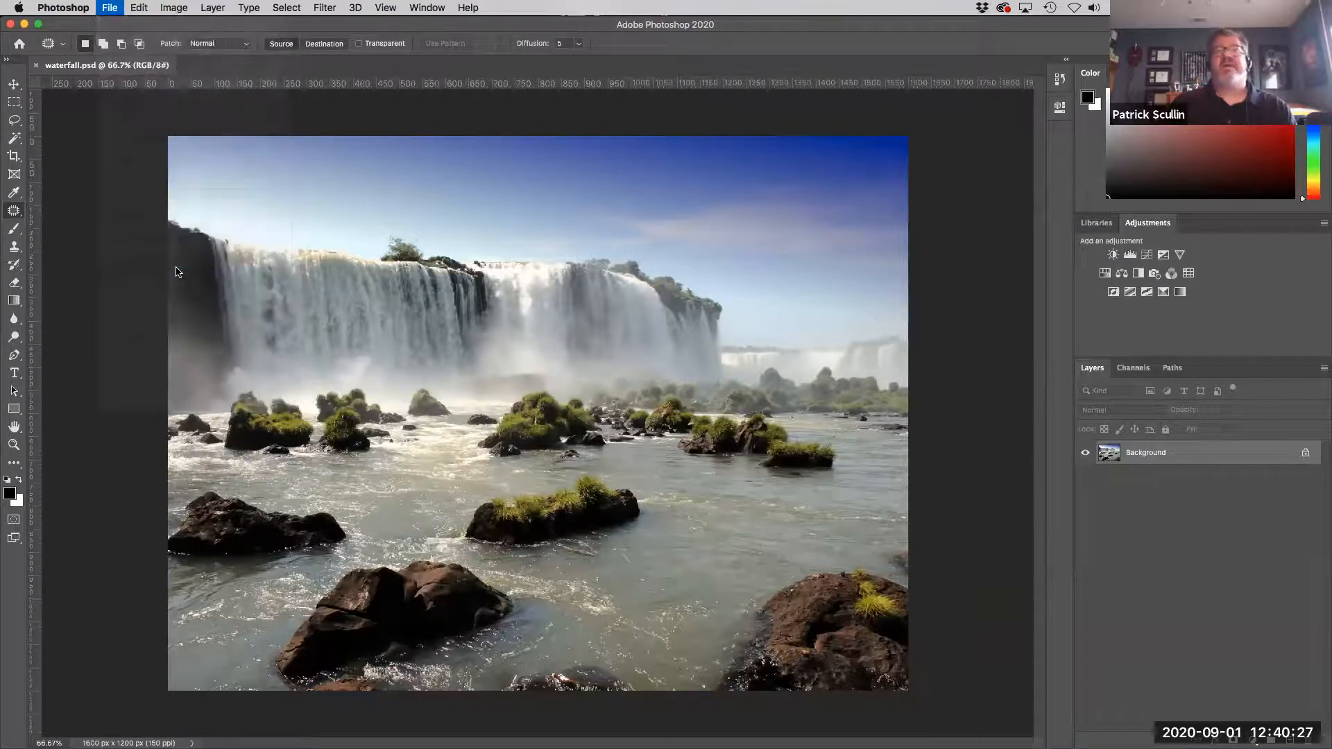
click(497, 174)
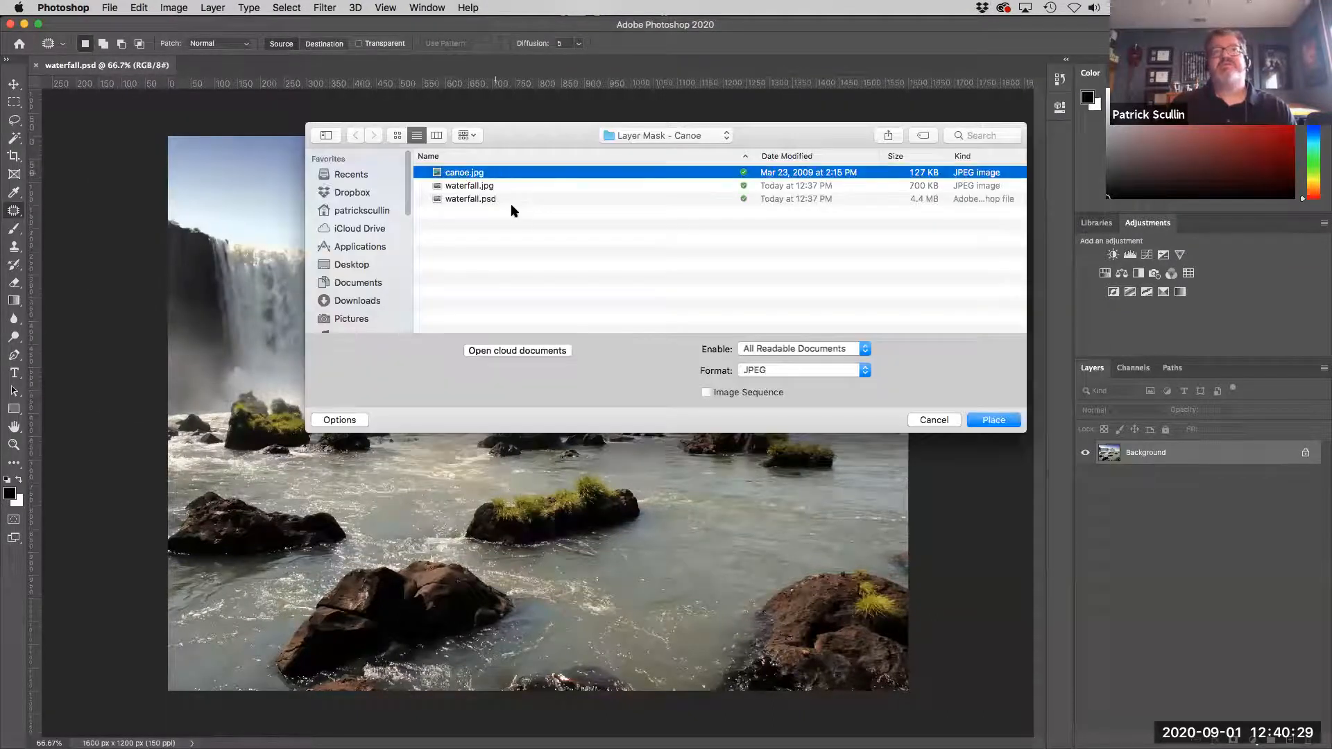
click(996, 423)
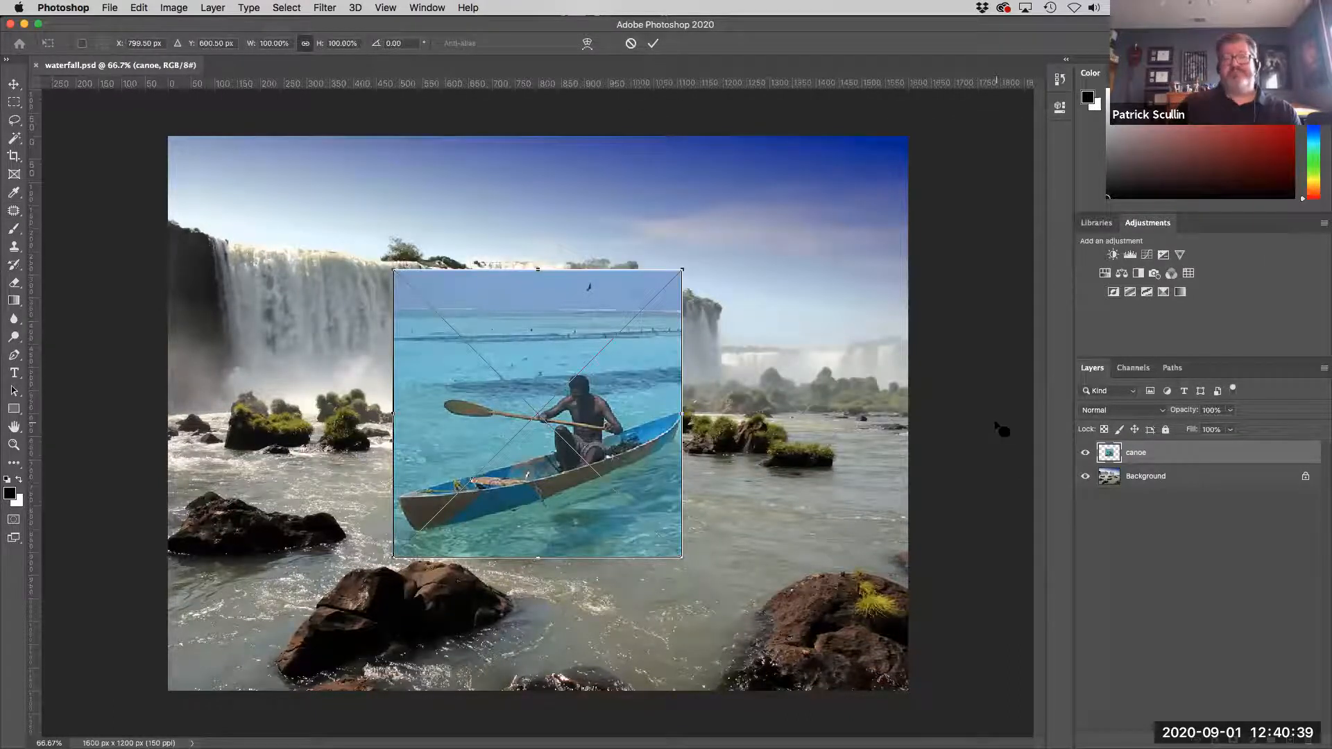
key(Return)
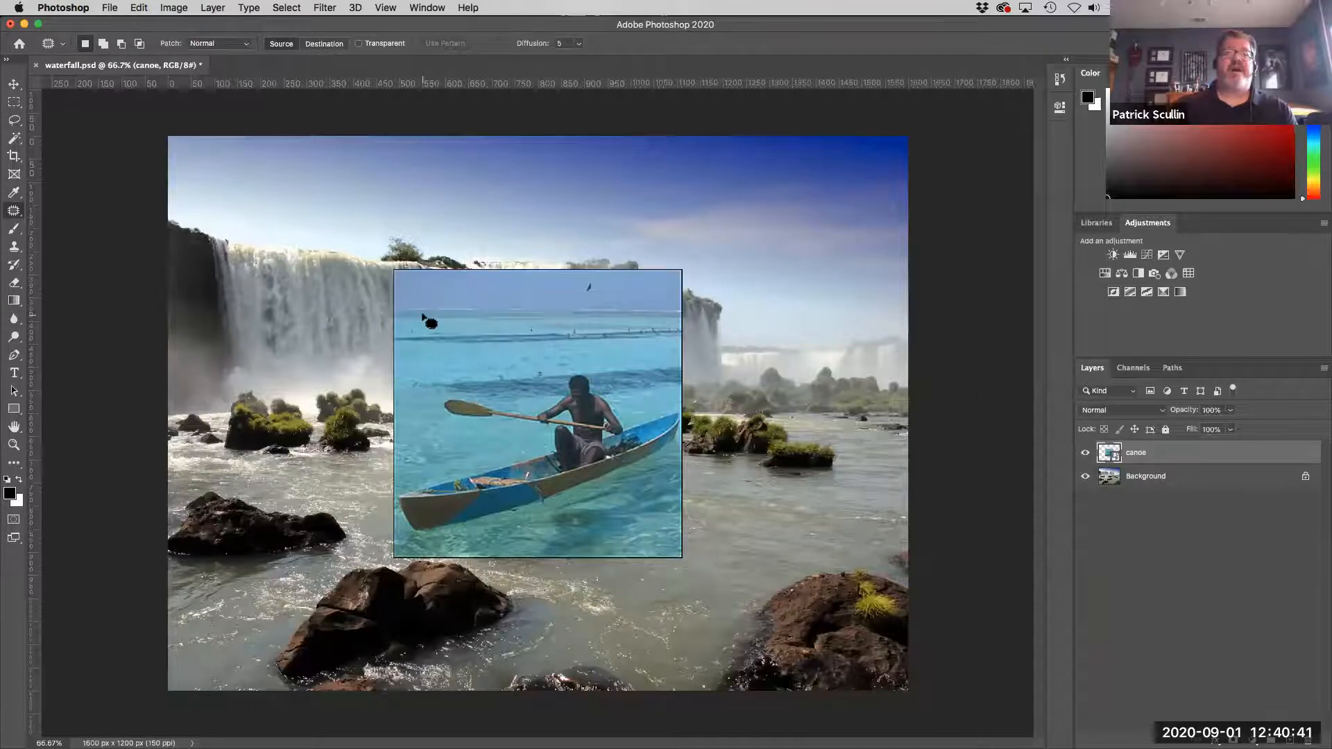
key(v)
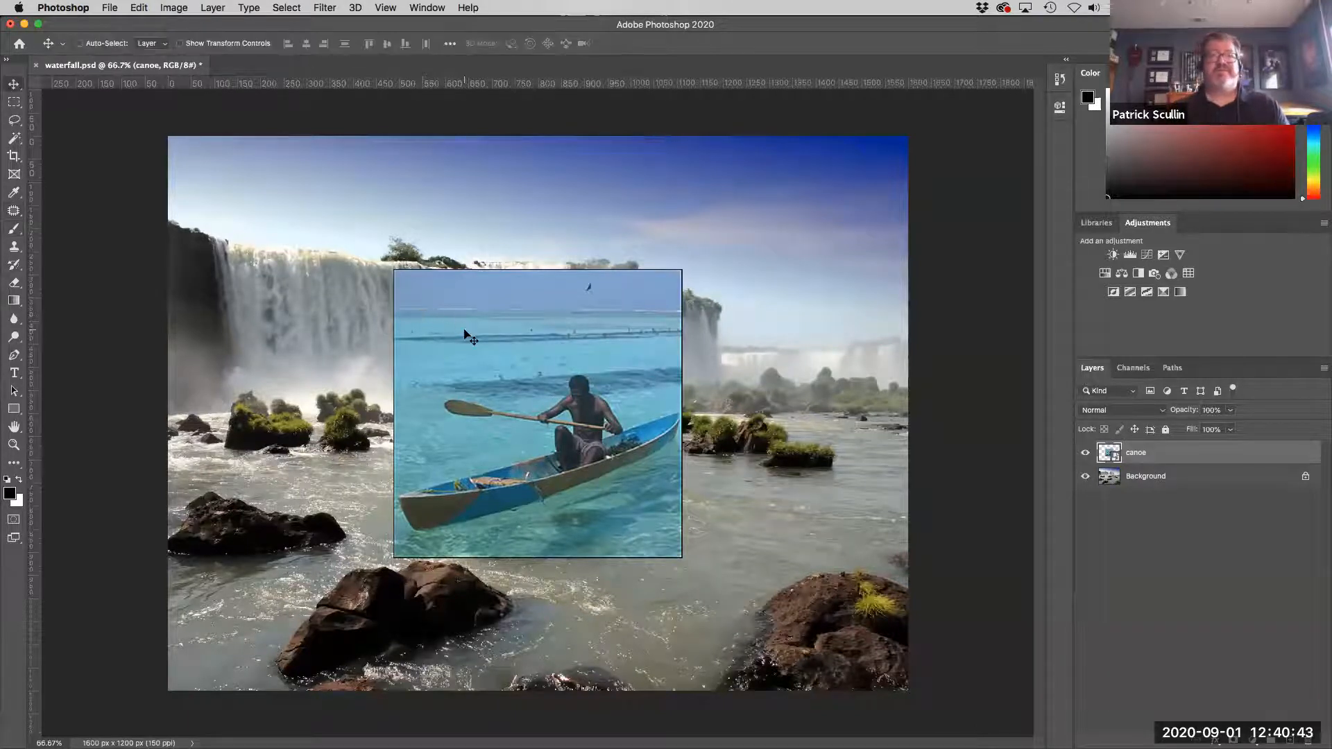
drag(464, 331, 585, 372)
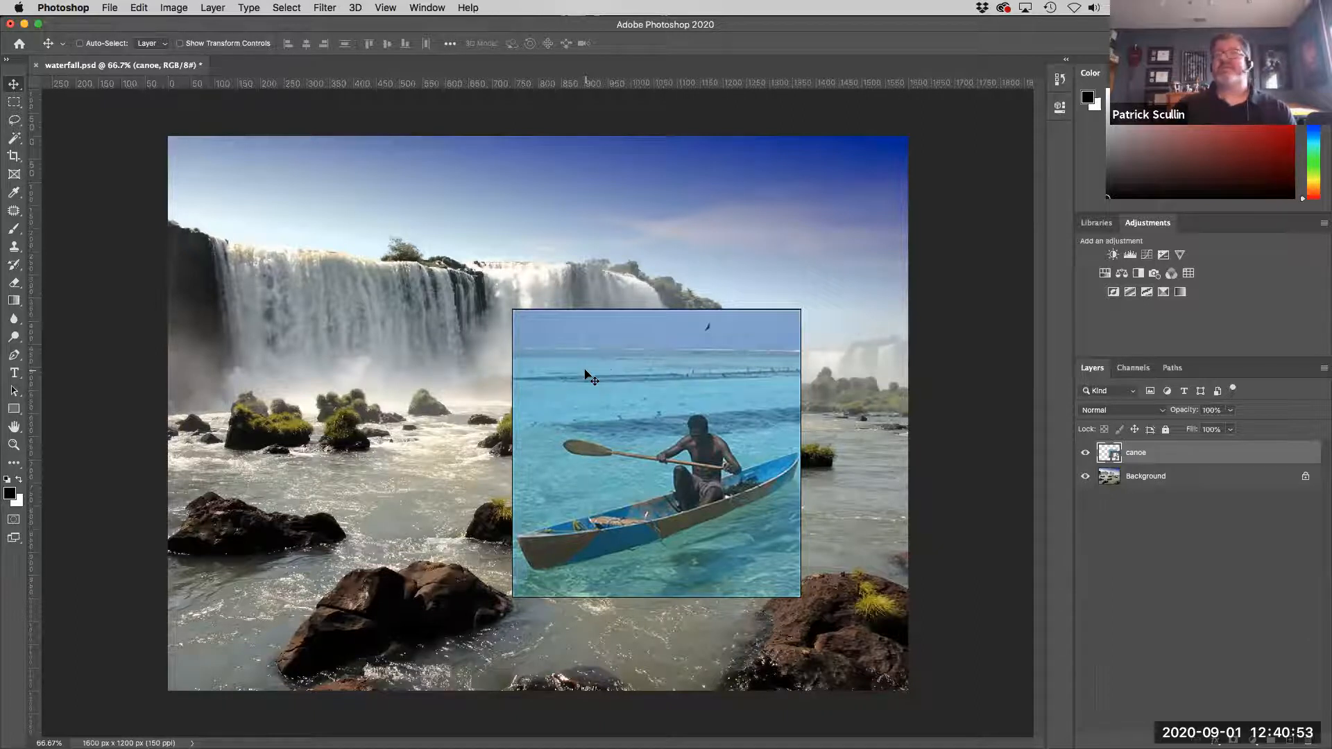
Step: Choose the Eraser tool for the canoe layer and enlarge its brush to 35 px
click(17, 287)
click(66, 281)
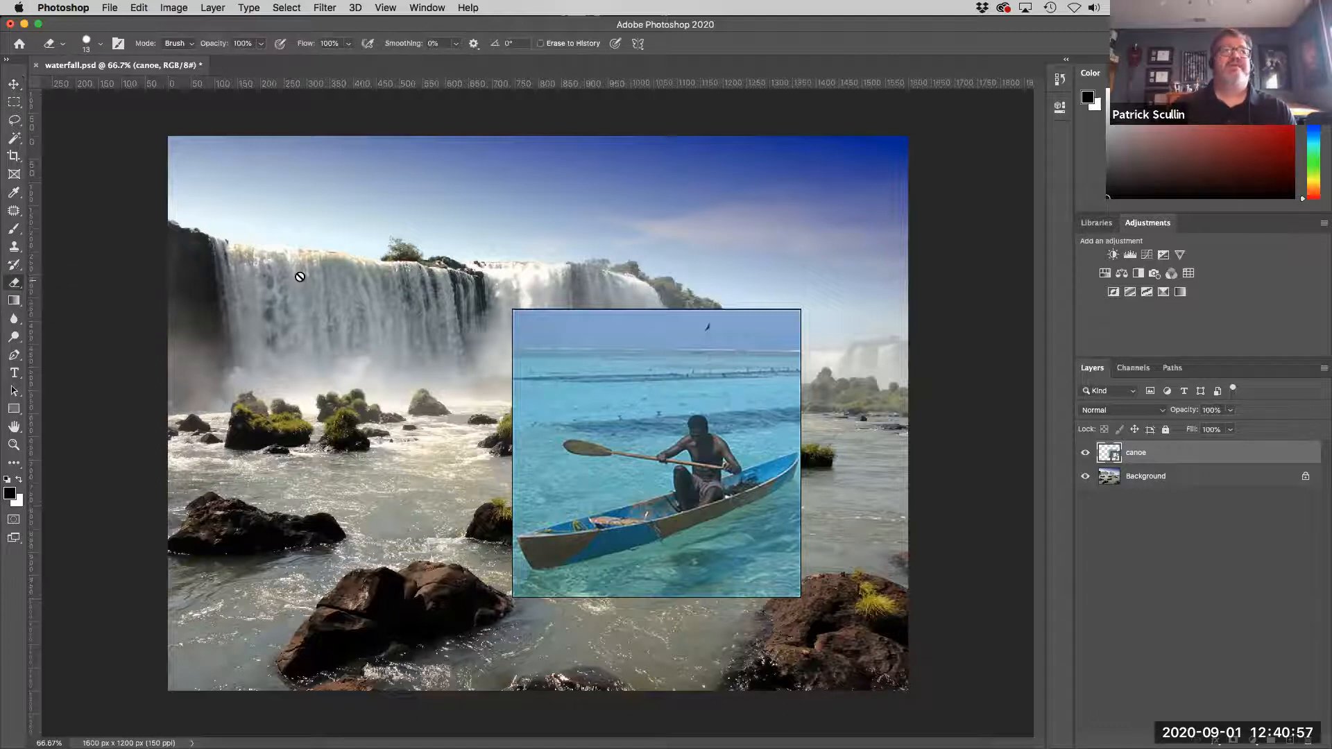
key(bracketright)
key(bracketright)
key(bracketright)
key(bracketright)
key(bracketright)
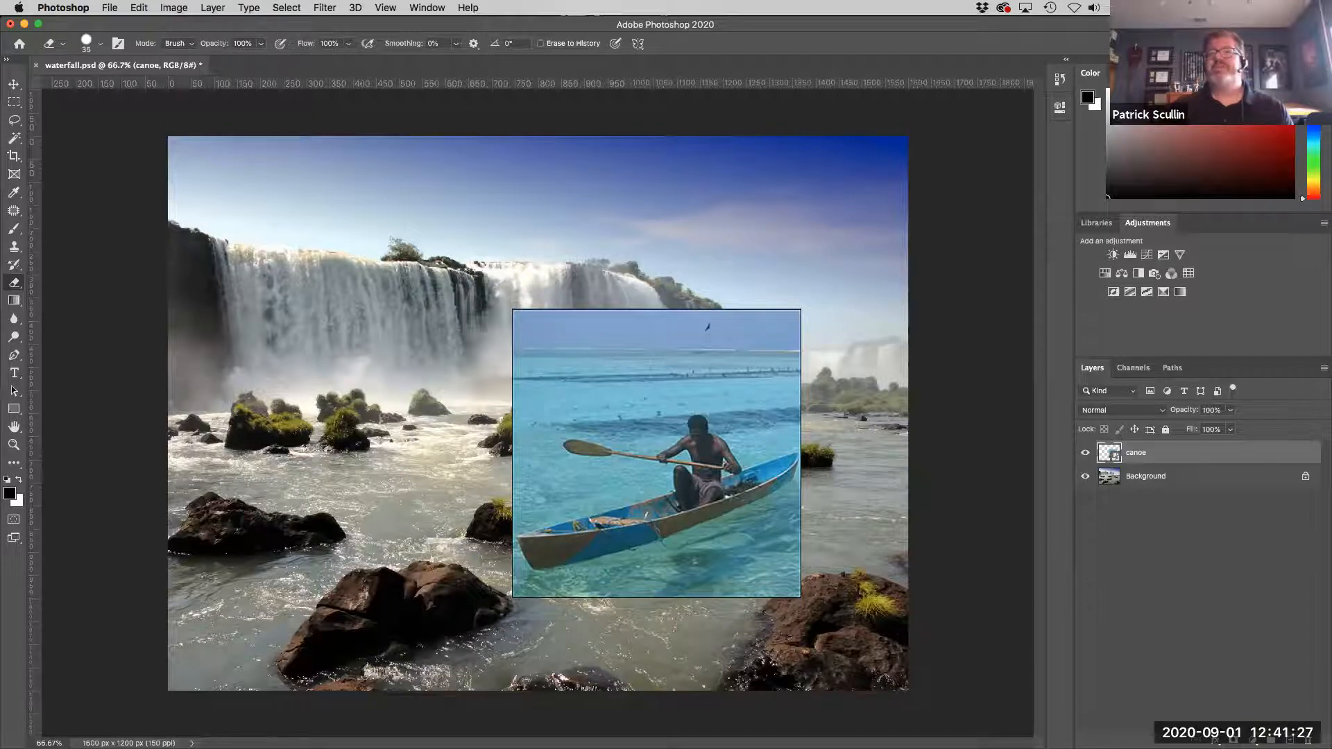
Step: Add a white layer mask to the canoe layer and make the mask the active editing target
click(1233, 741)
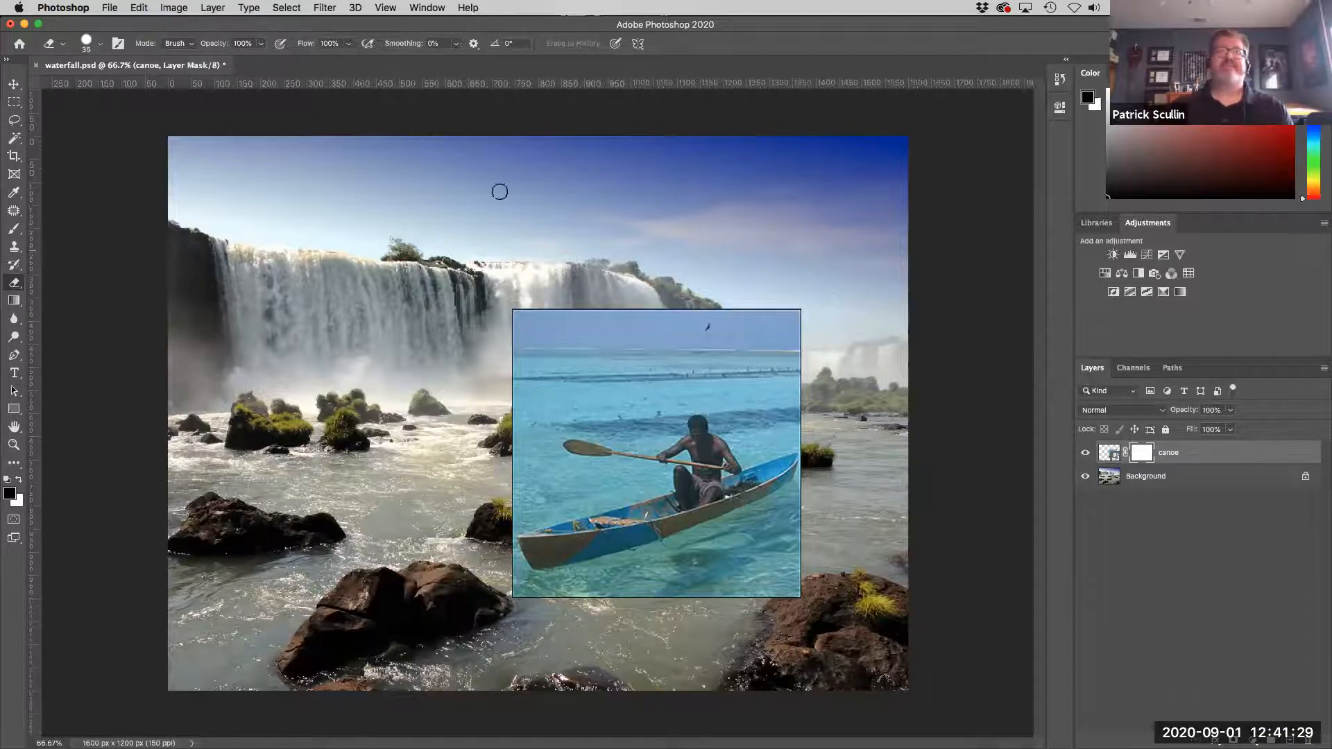
click(205, 9)
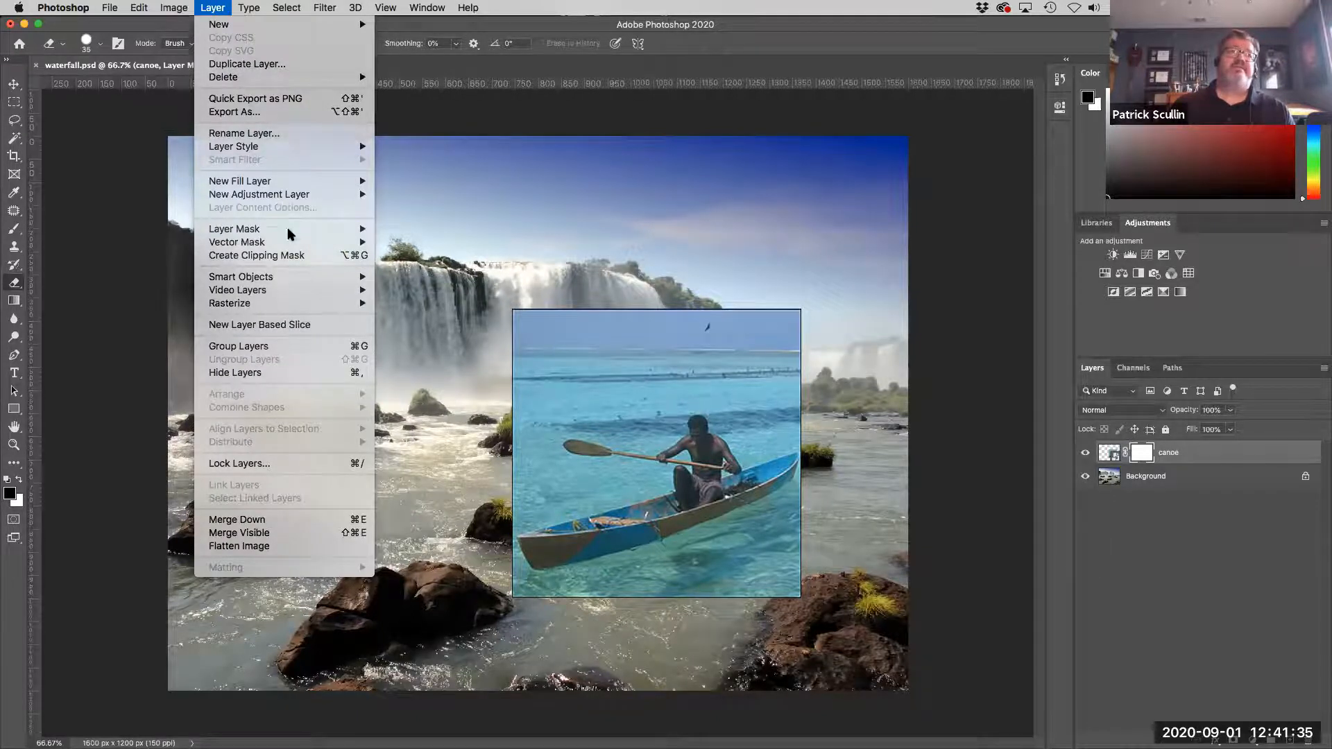
mouse_move(289, 234)
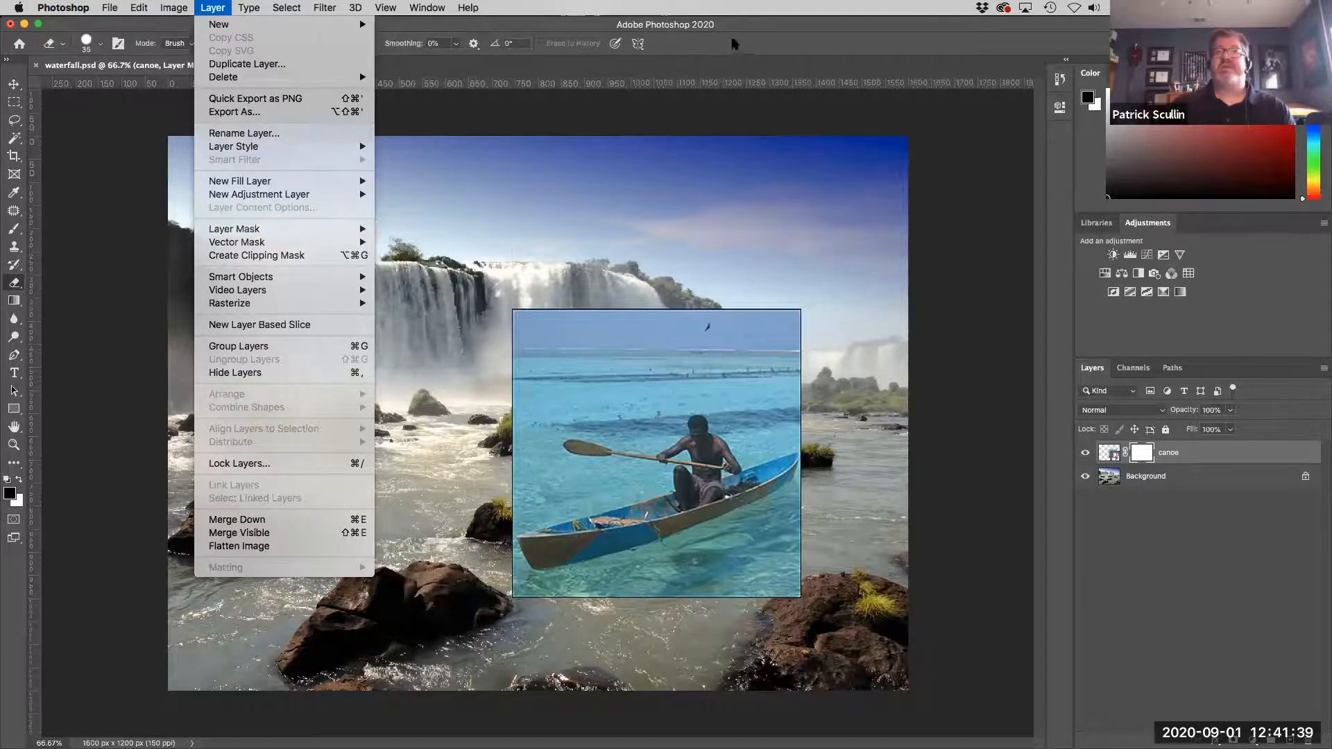
click(942, 341)
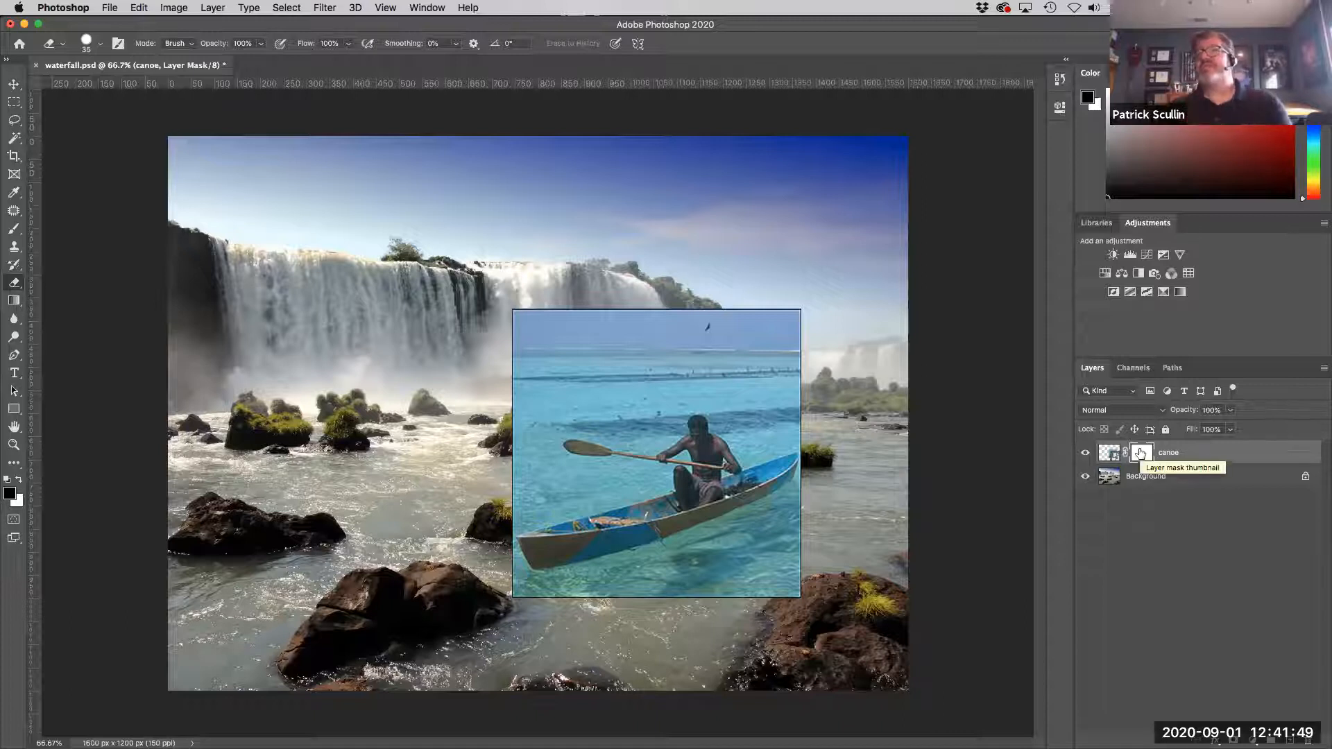
click(1109, 453)
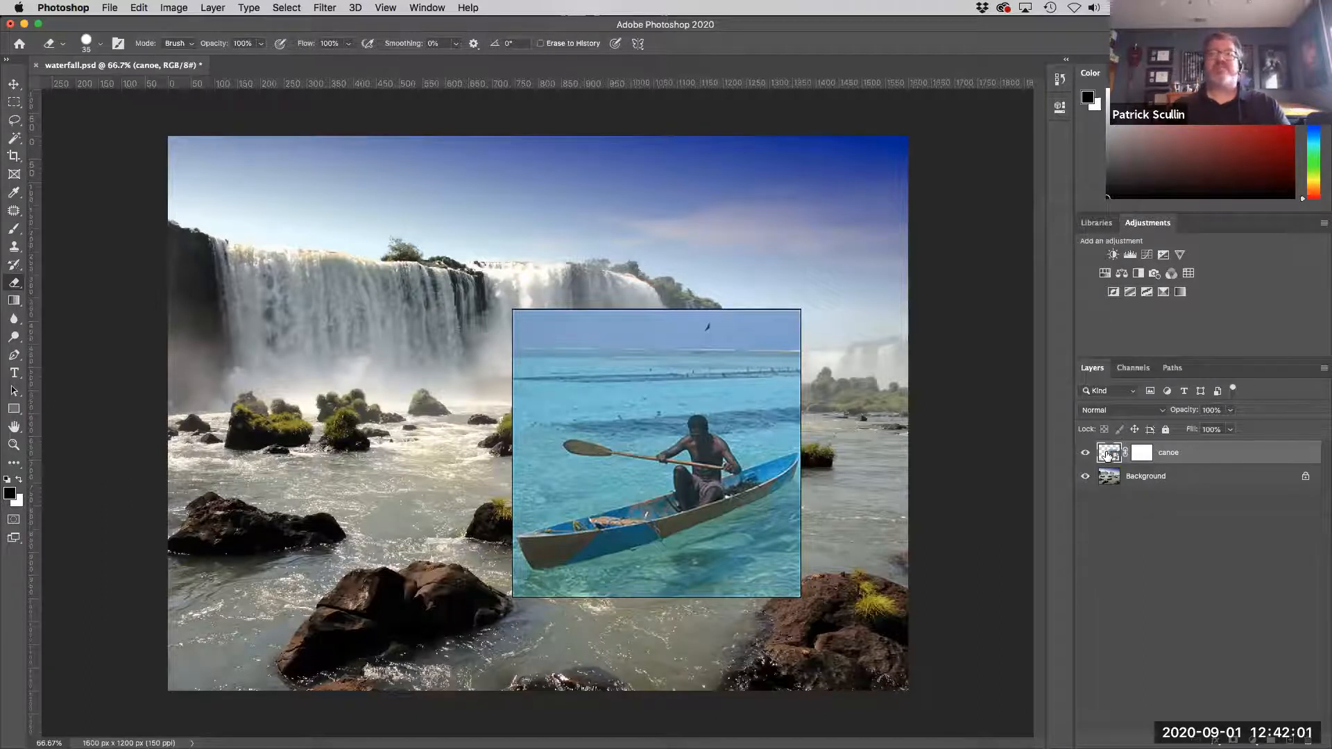
click(1148, 455)
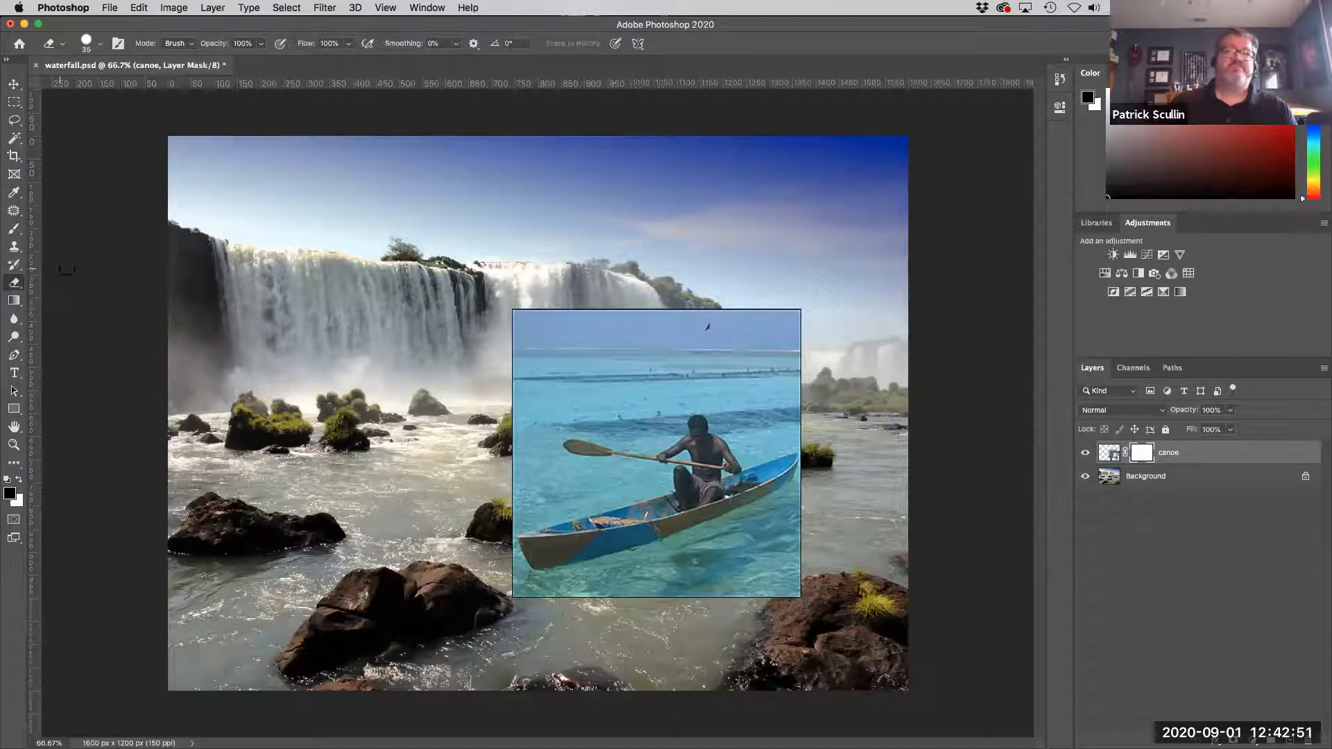
Step: Paint black on the layer mask with the 100 px soft Brush to hide the canoe picture's sky and upper-left edge
click(14, 229)
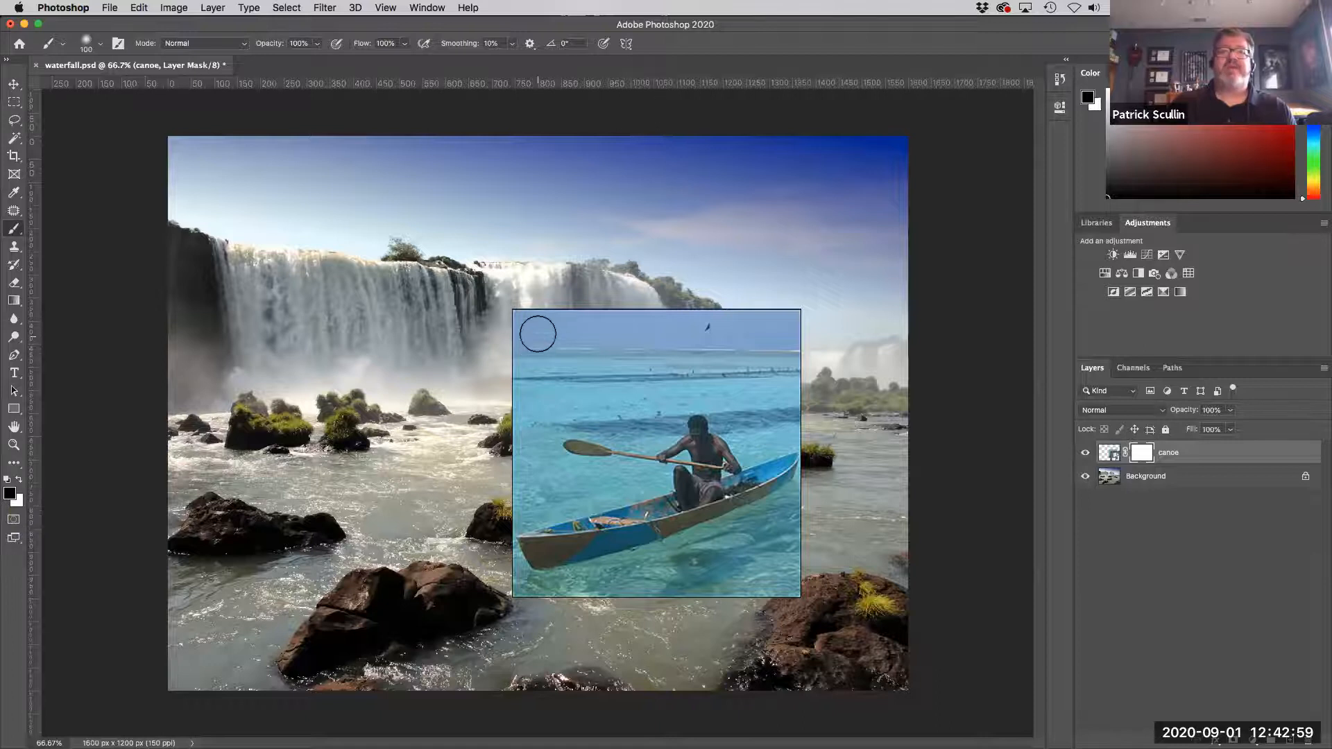
mouse_move(536, 314)
mouse_down()
mouse_move(499, 327)
mouse_move(541, 313)
mouse_move(480, 314)
mouse_move(822, 312)
mouse_move(515, 316)
mouse_up()
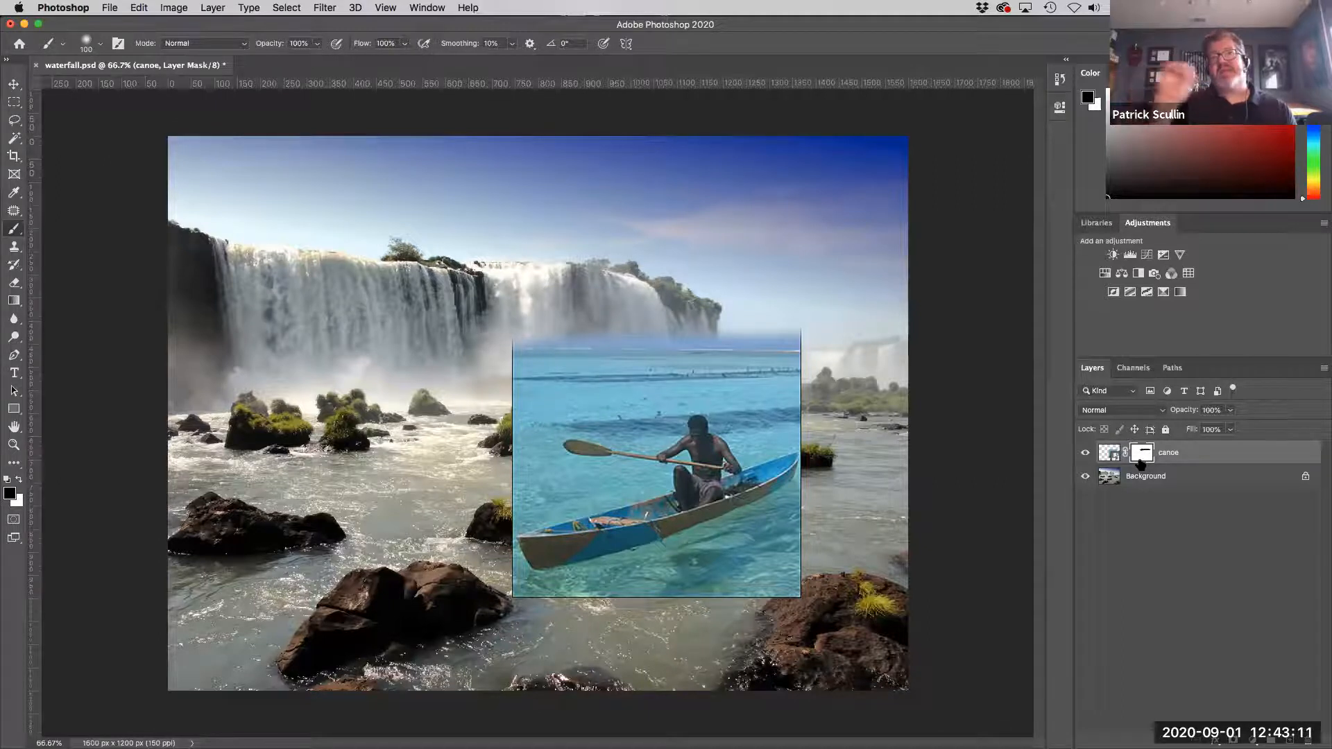
mouse_move(506, 351)
mouse_down()
mouse_move(612, 342)
mouse_move(473, 345)
mouse_move(823, 335)
mouse_move(517, 336)
mouse_move(764, 345)
mouse_up()
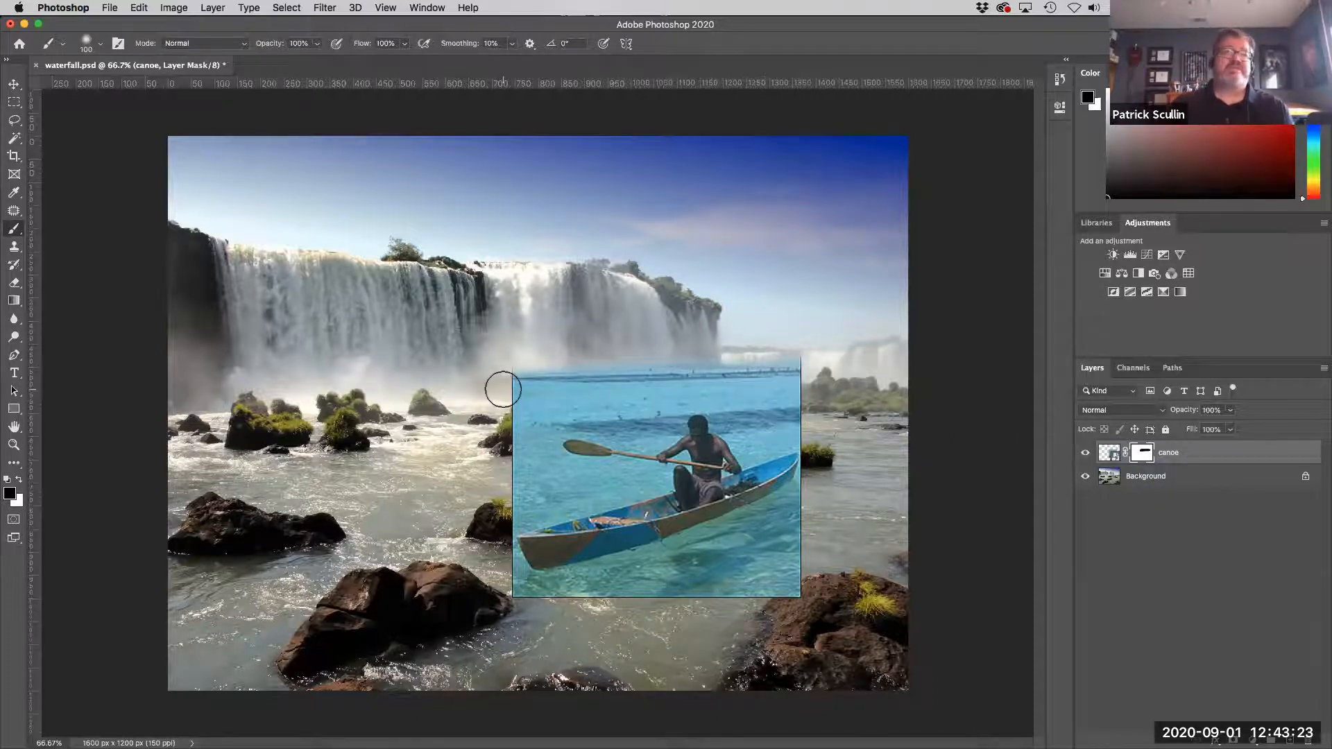
mouse_move(508, 388)
mouse_down()
mouse_move(483, 410)
mouse_move(530, 397)
mouse_move(497, 387)
mouse_up()
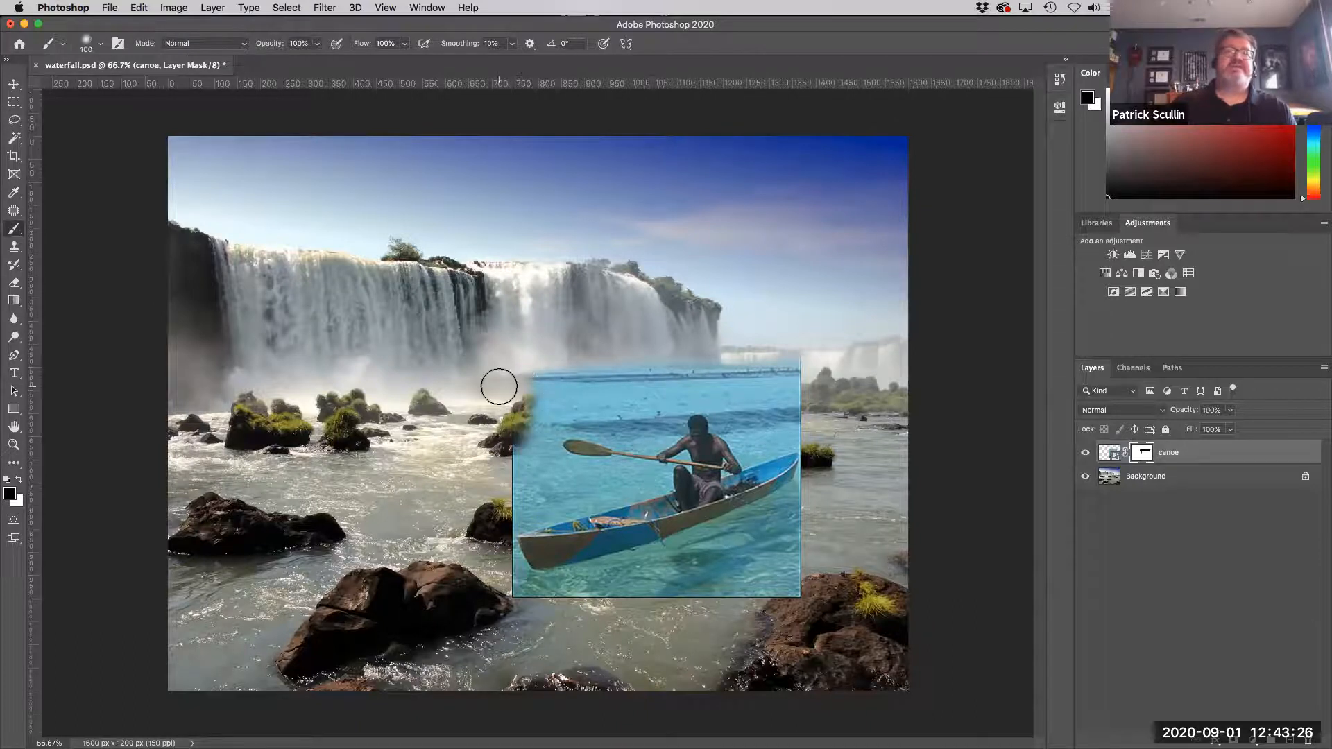
click(101, 43)
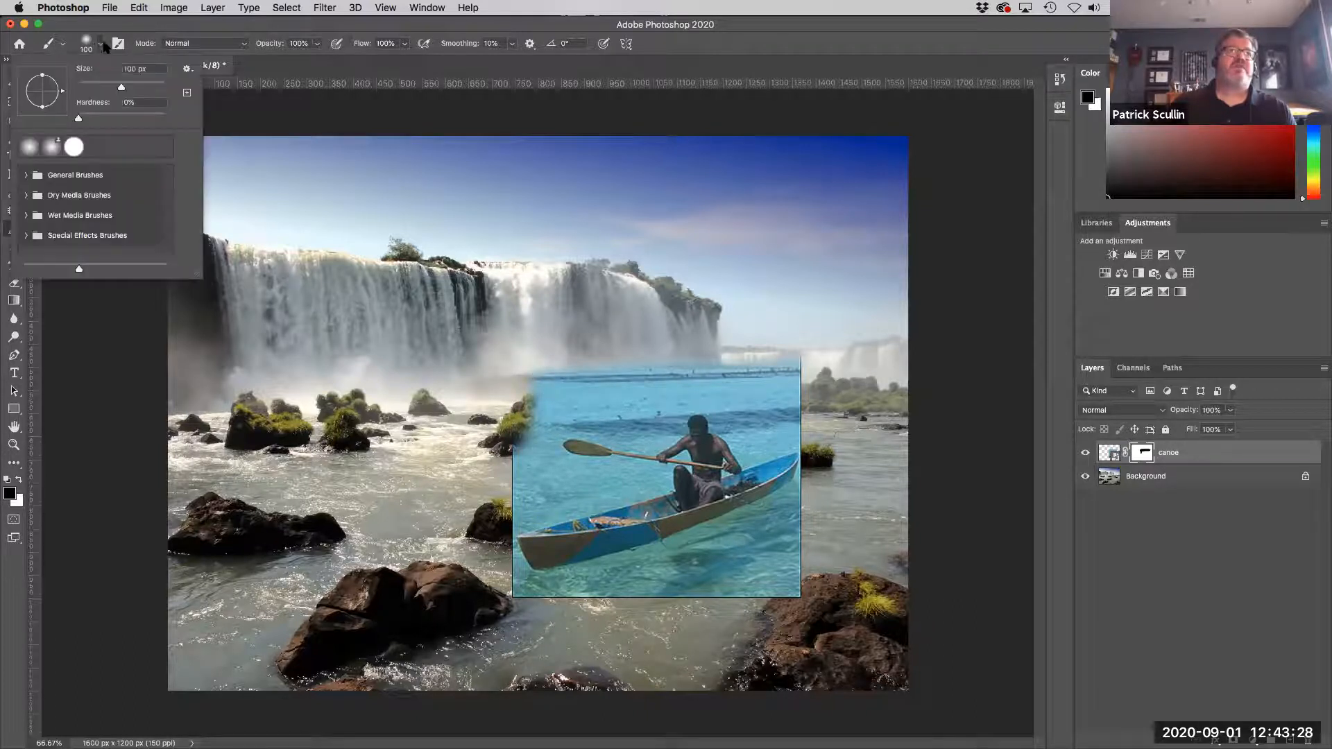
click(149, 35)
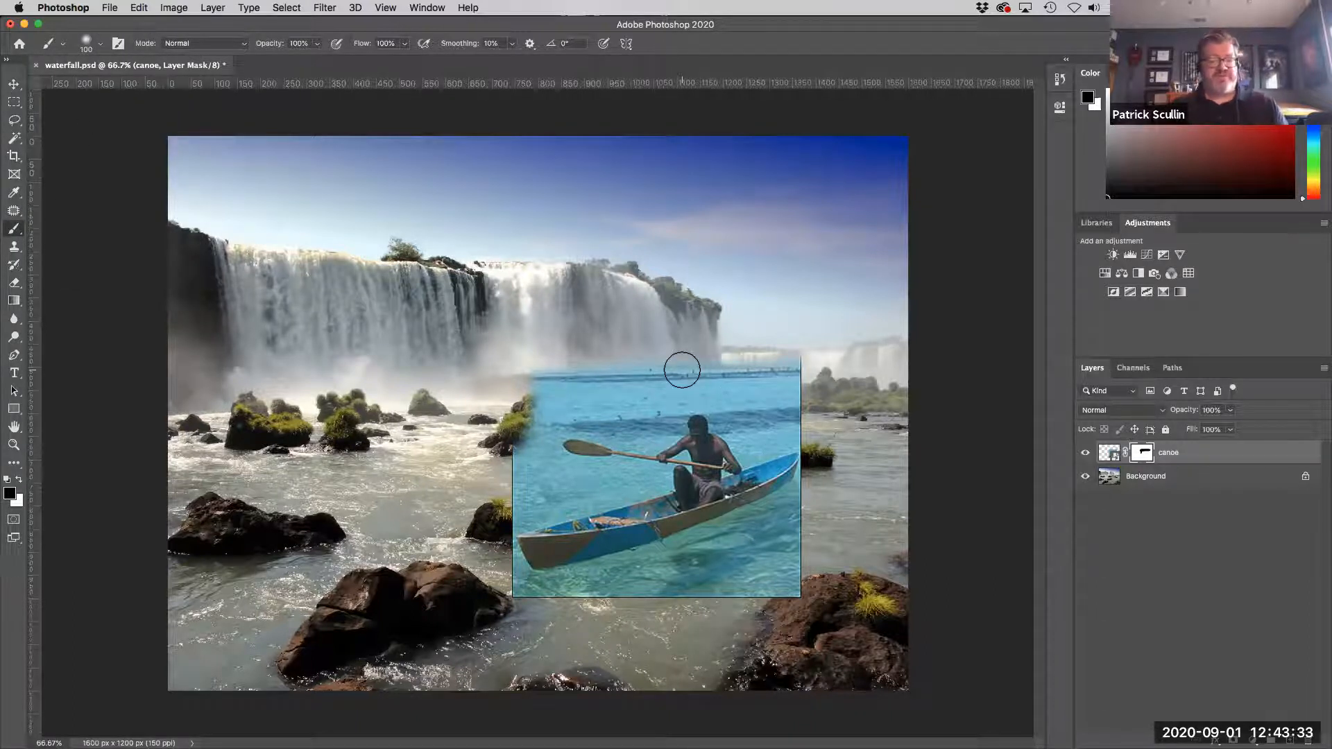
Step: Swap the foreground colour to white and paint on the mask to restore the hidden parts of the canoe picture
key(x)
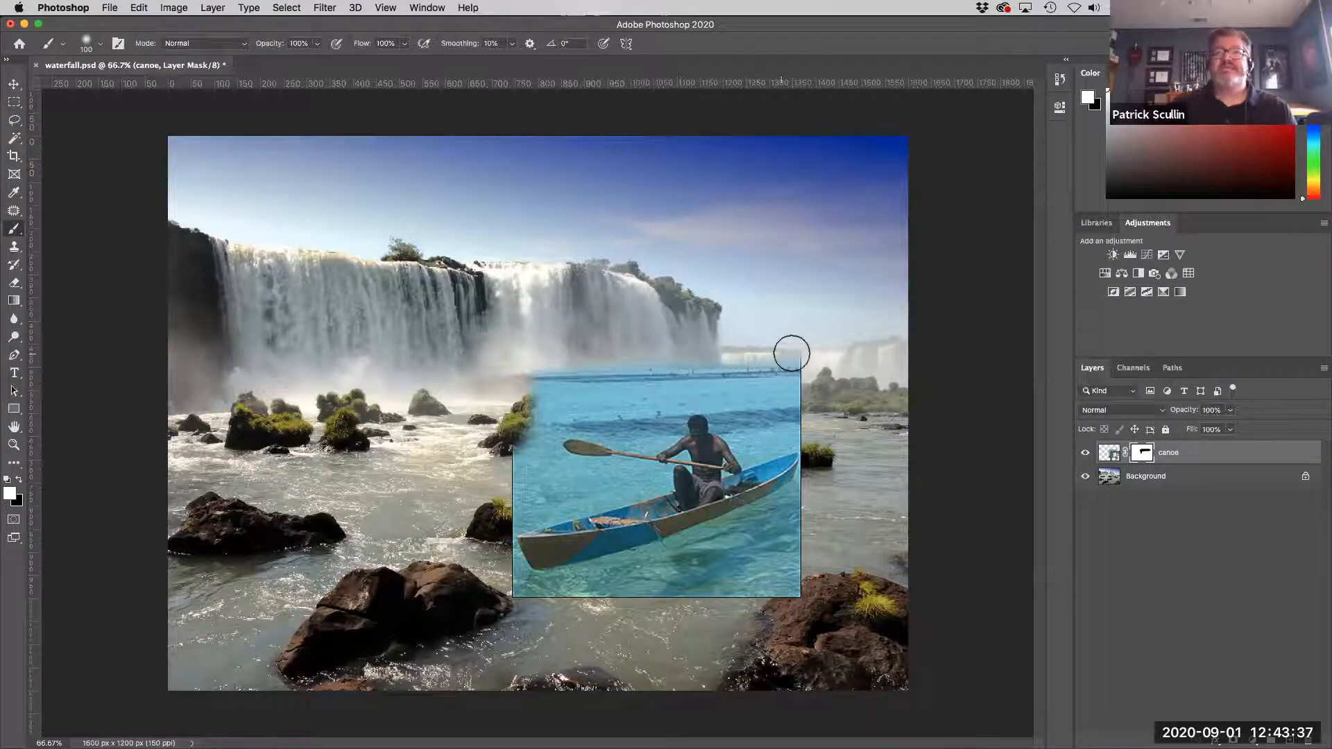
drag(812, 357, 715, 355)
mouse_move(632, 361)
mouse_down()
mouse_move(768, 338)
mouse_move(639, 334)
mouse_move(811, 321)
mouse_move(497, 314)
mouse_move(633, 324)
mouse_move(562, 344)
mouse_move(650, 346)
mouse_move(520, 361)
mouse_move(507, 435)
mouse_move(507, 352)
mouse_move(517, 447)
mouse_move(535, 357)
mouse_move(539, 380)
mouse_move(559, 362)
mouse_up()
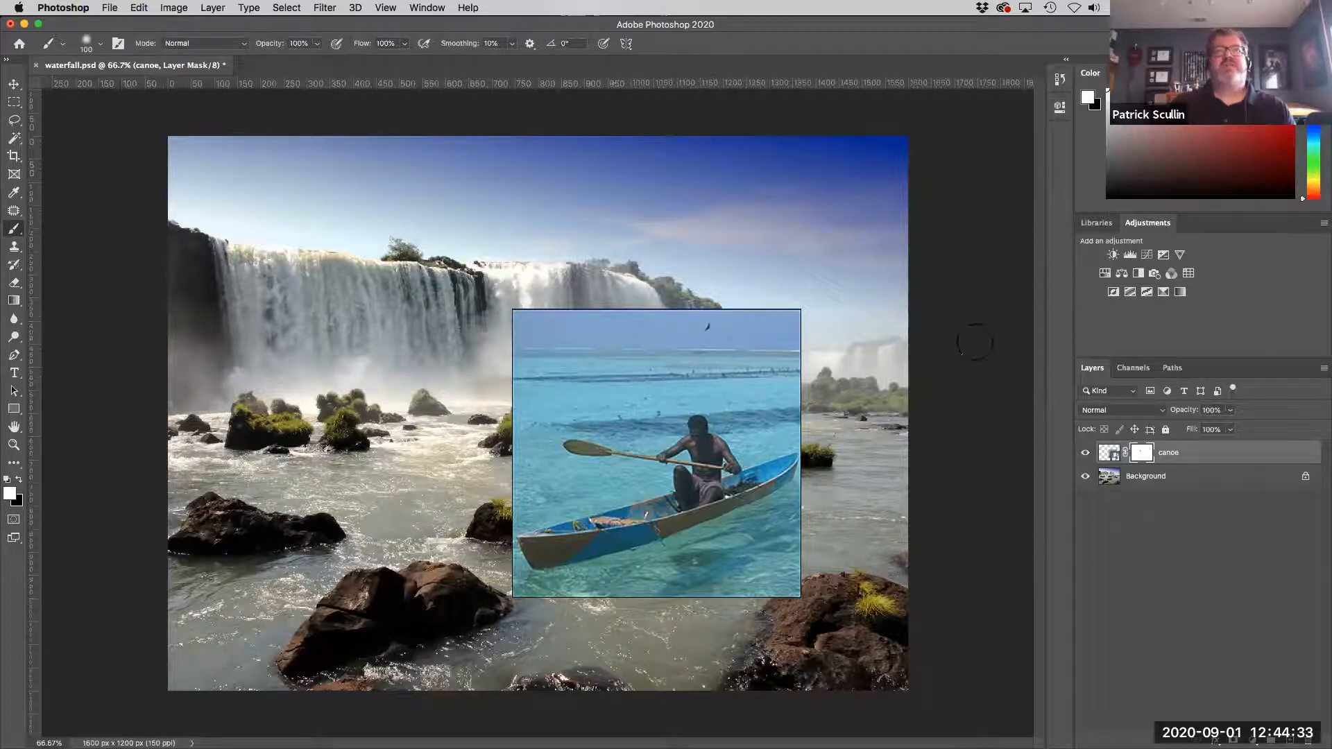
Step: Hide the masked canoe layer and place a second embedded copy of canoe.jpg above it
click(1212, 458)
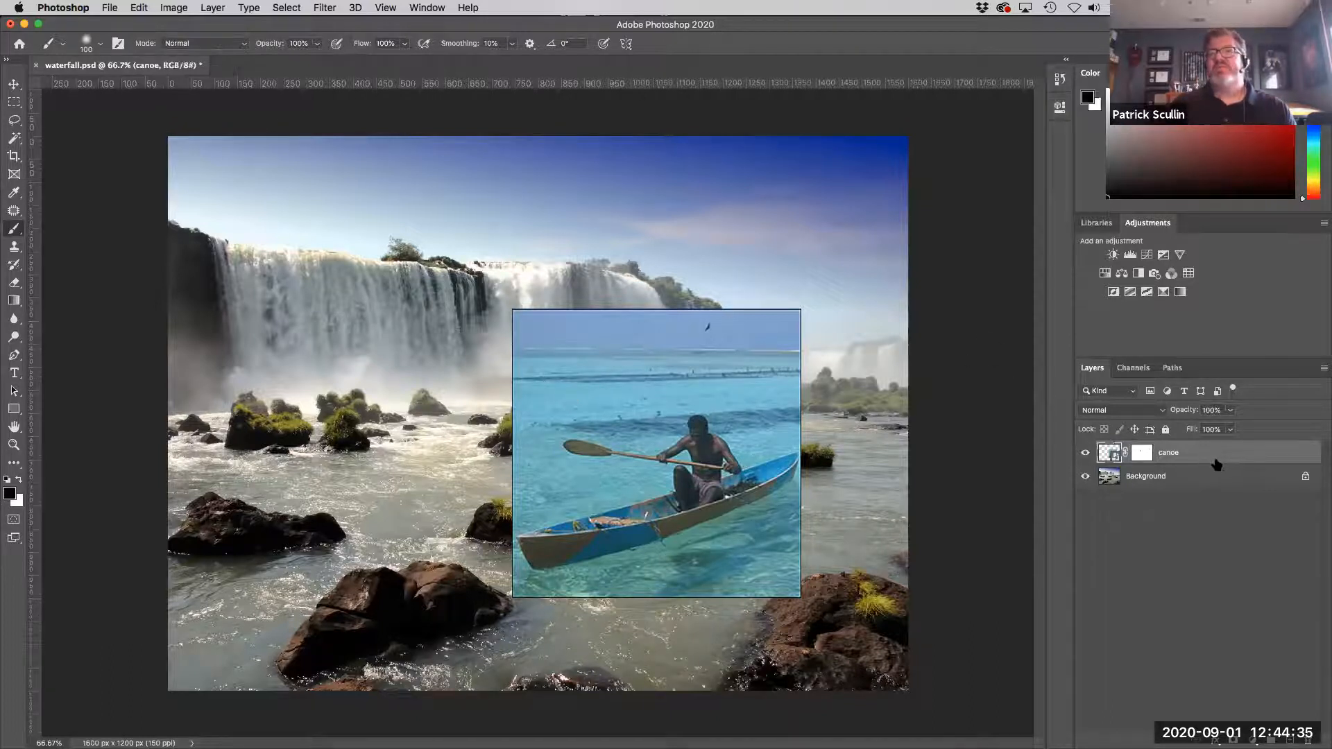
click(1085, 453)
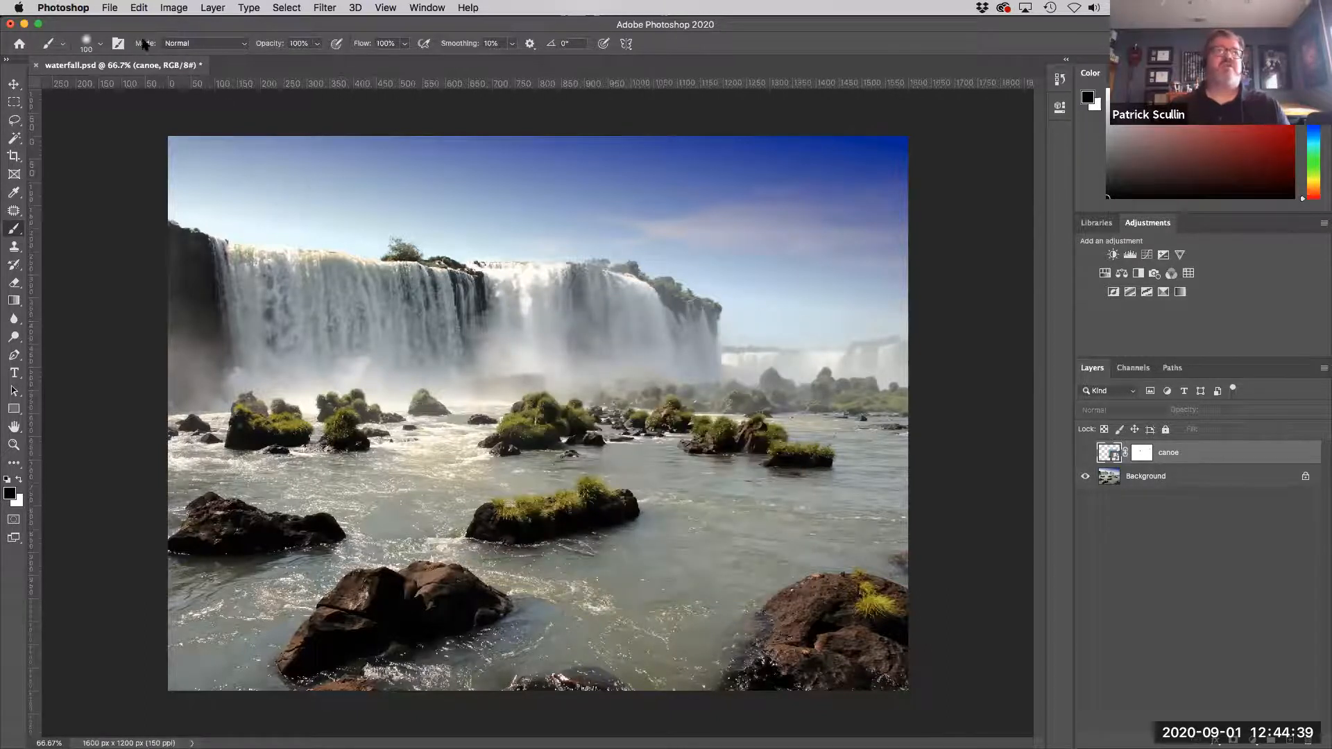
click(109, 7)
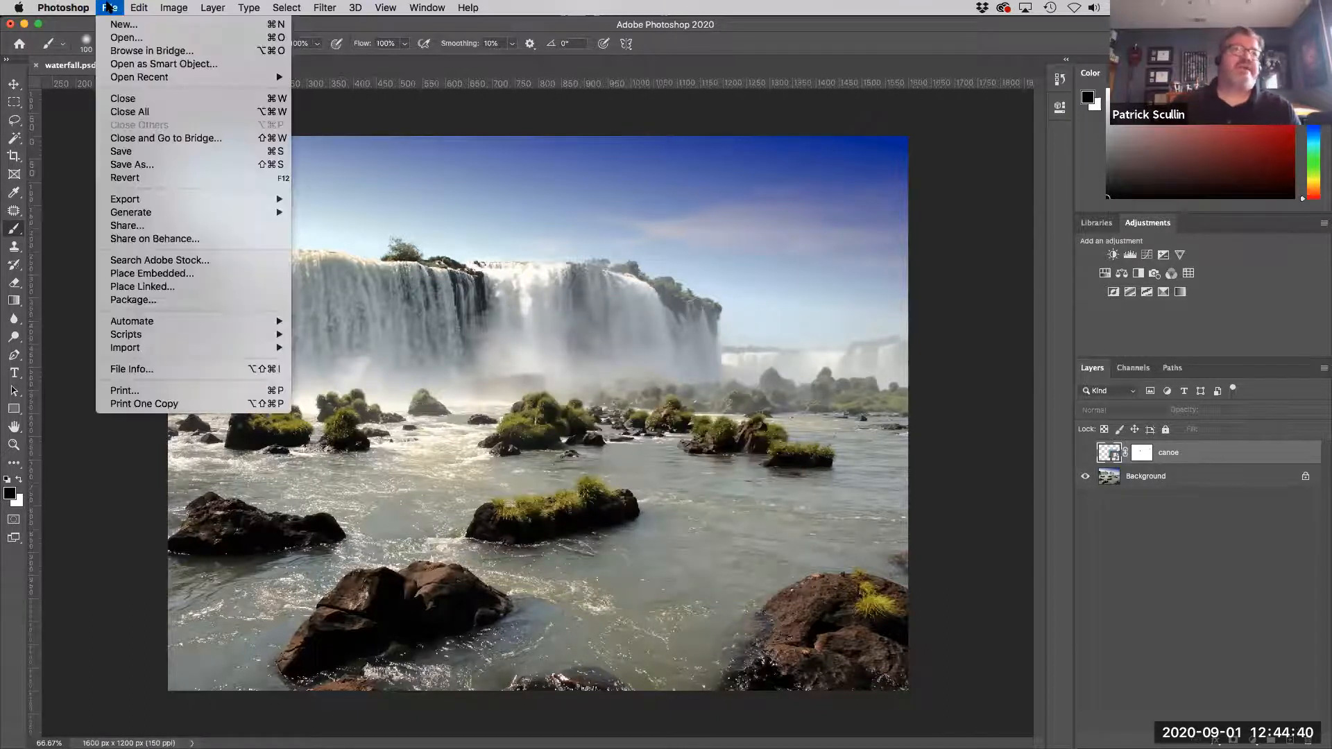
click(167, 275)
click(504, 178)
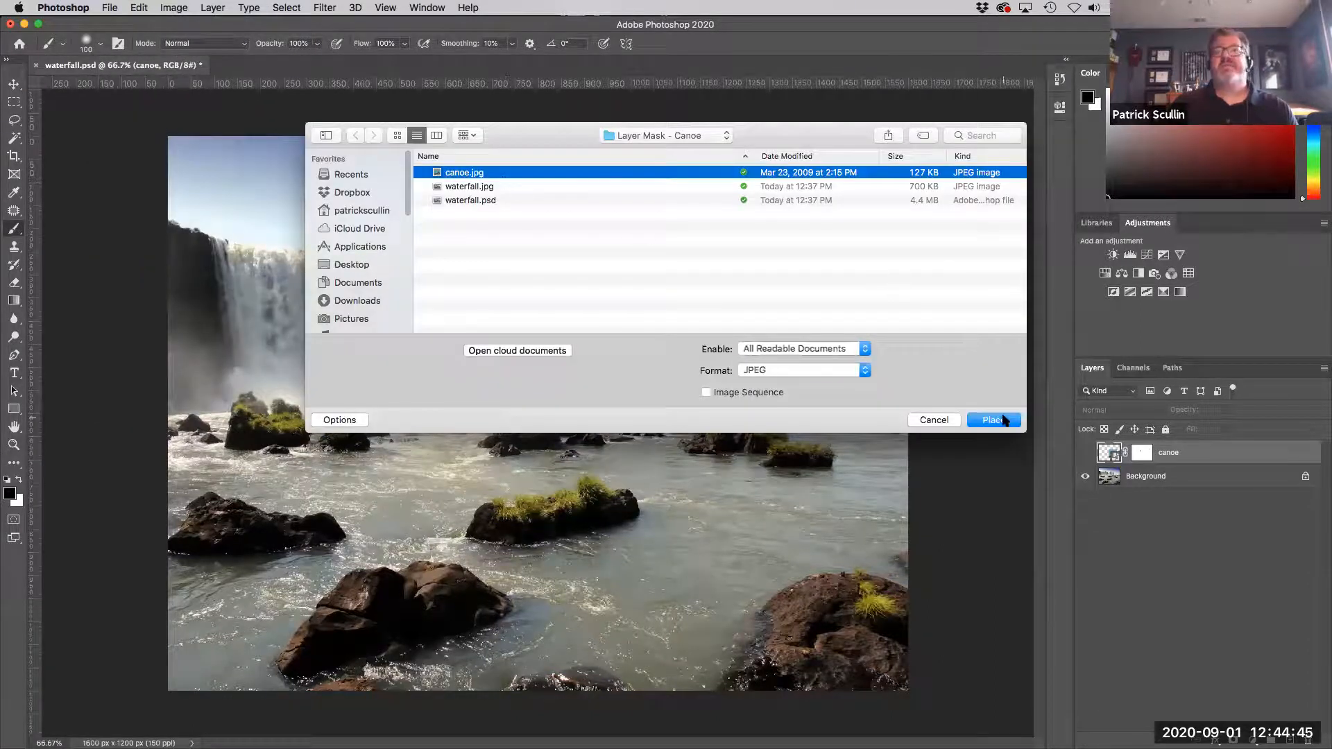
click(993, 420)
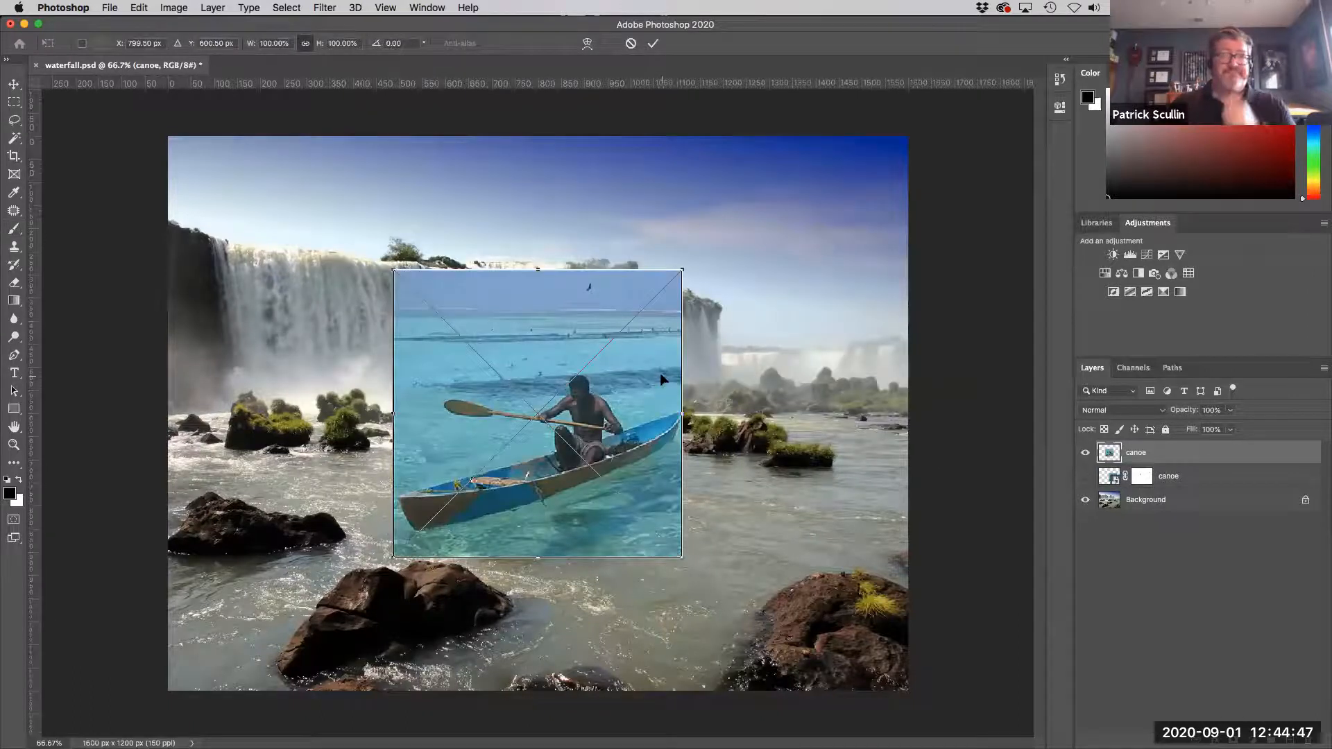
key(Return)
key(b)
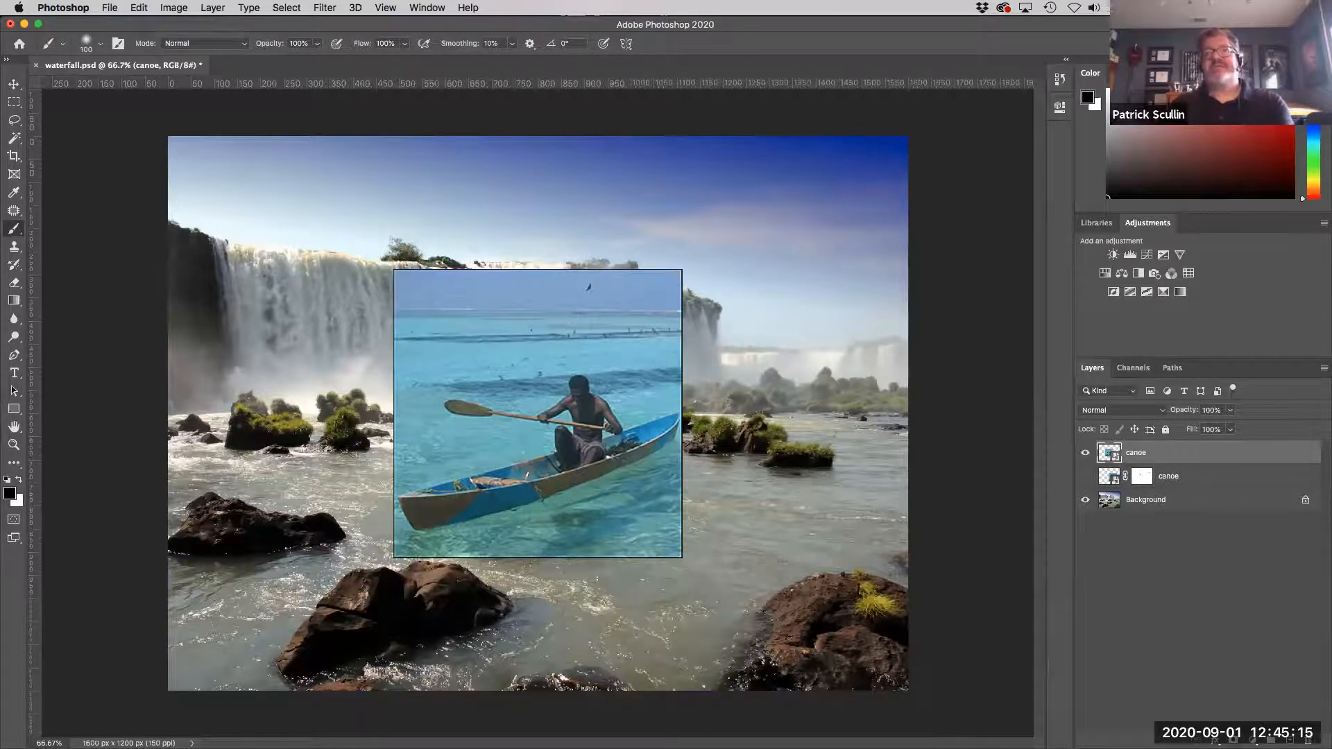
Step: Select the canoe and its paddler on the new canoe layer with the Quick Selection tool
click(18, 141)
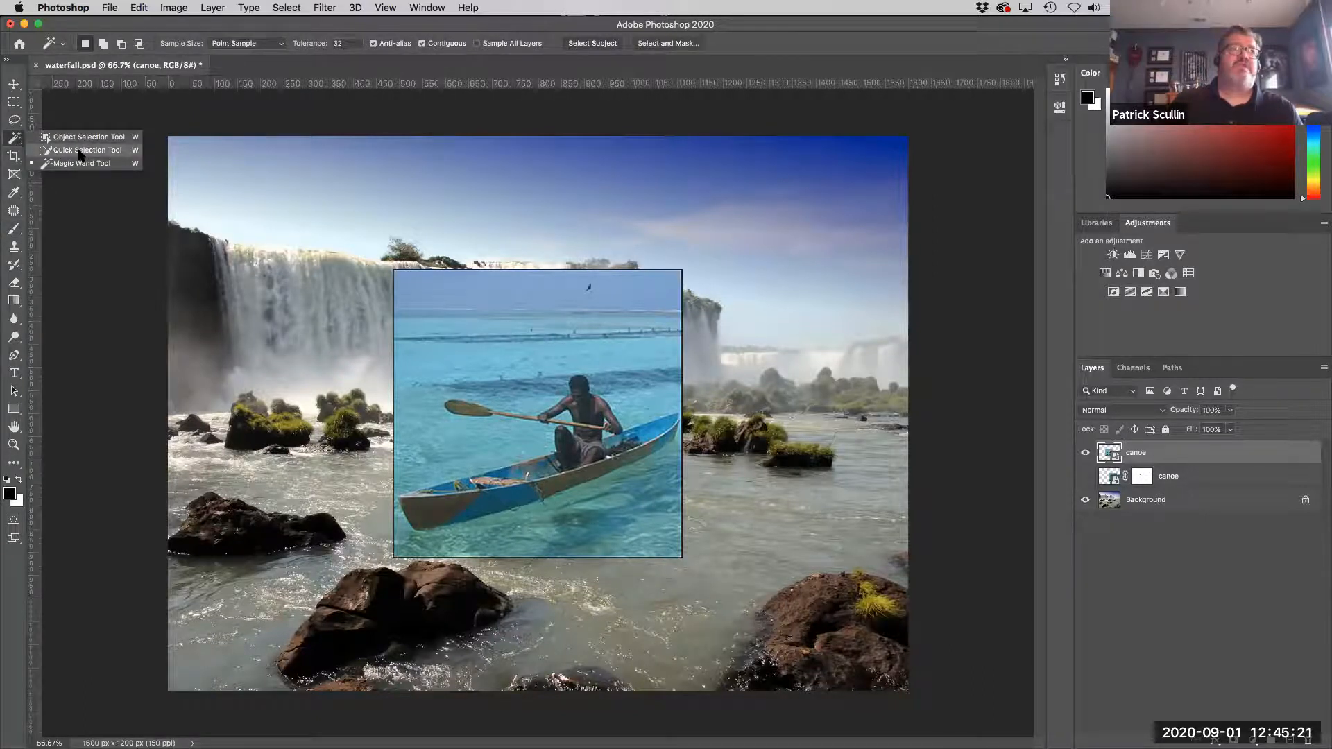
click(80, 151)
mouse_move(484, 485)
mouse_down()
mouse_move(431, 503)
mouse_move(664, 428)
mouse_up()
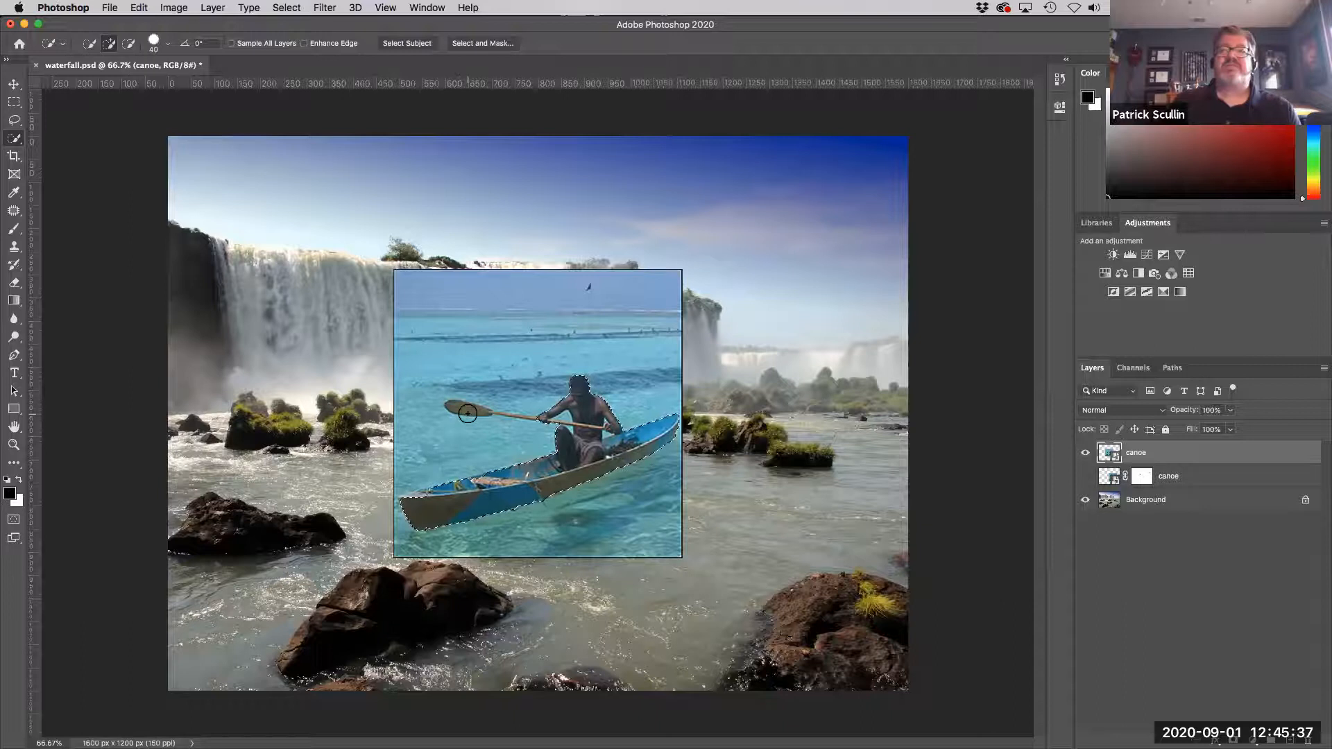
Step: Reduce the Quick Selection brush to 10 px and add the paddle and the canoe's bow tip to the selection
key(bracketleft)
key(bracketleft)
key(bracketleft)
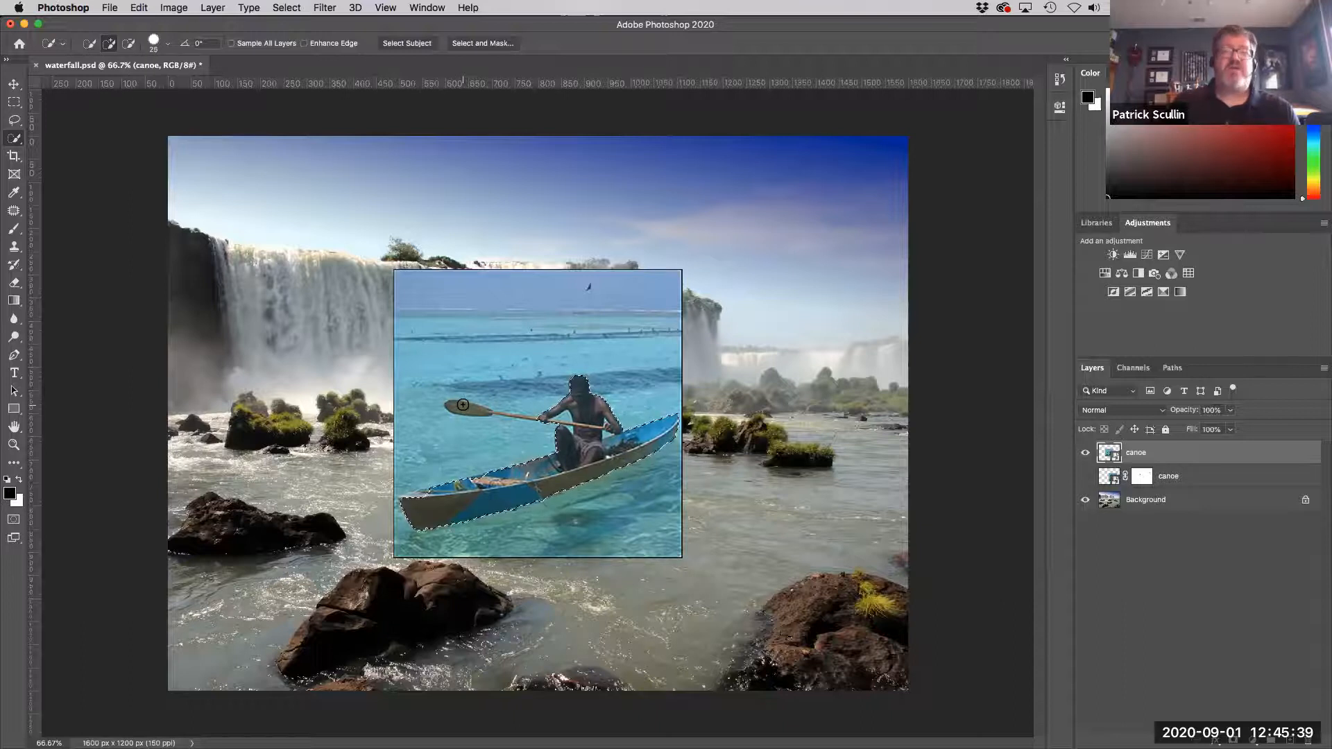
key(bracketleft)
key(bracketleft)
key(bracketleft)
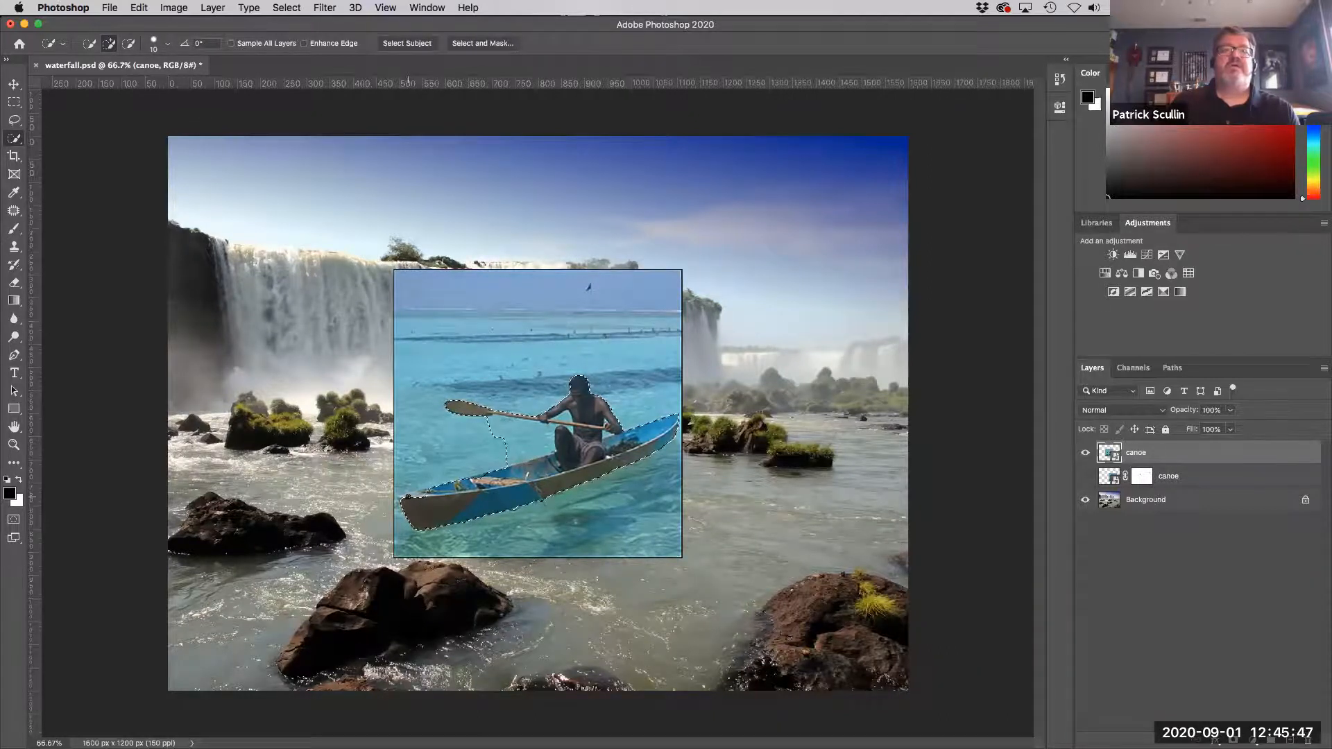
click(408, 497)
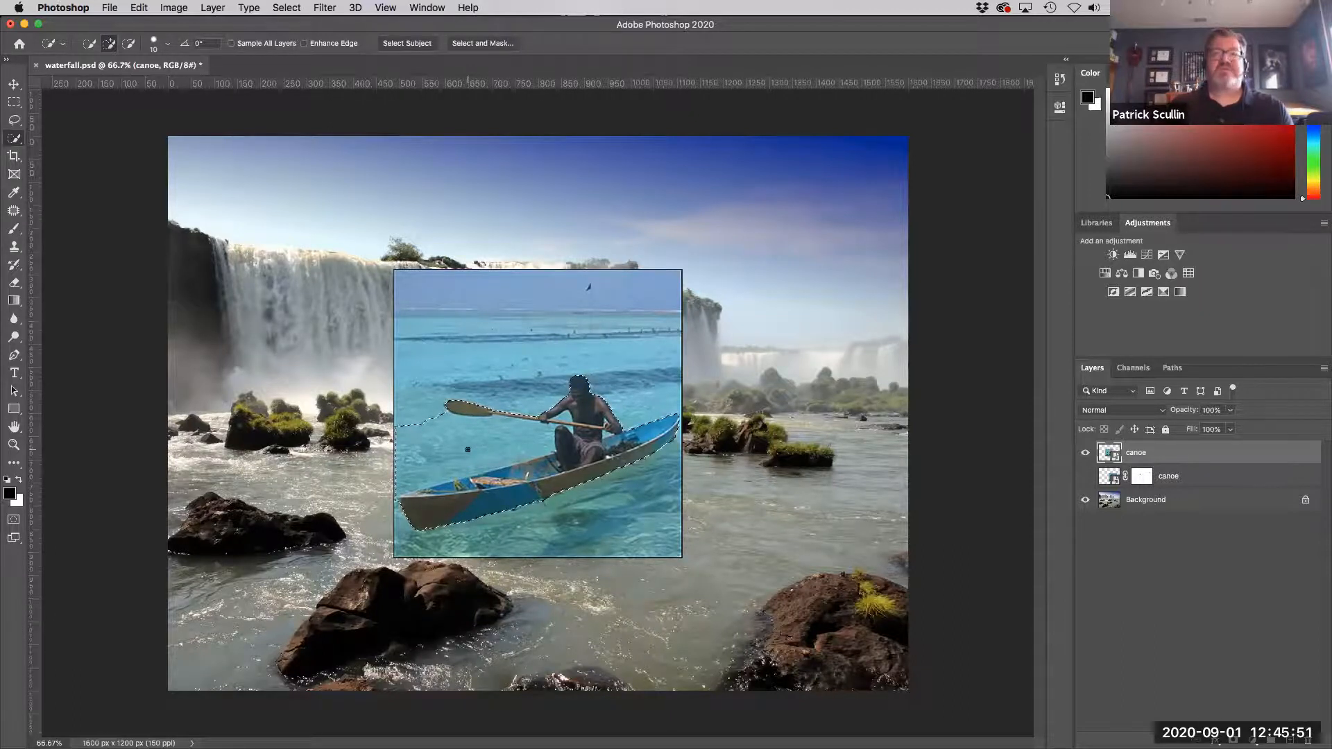
Step: Enlarge the Quick Selection brush to 35 px and subtract the stray water area beside the paddle from the selection
key(])
key(])
key(])
key(])
key(])
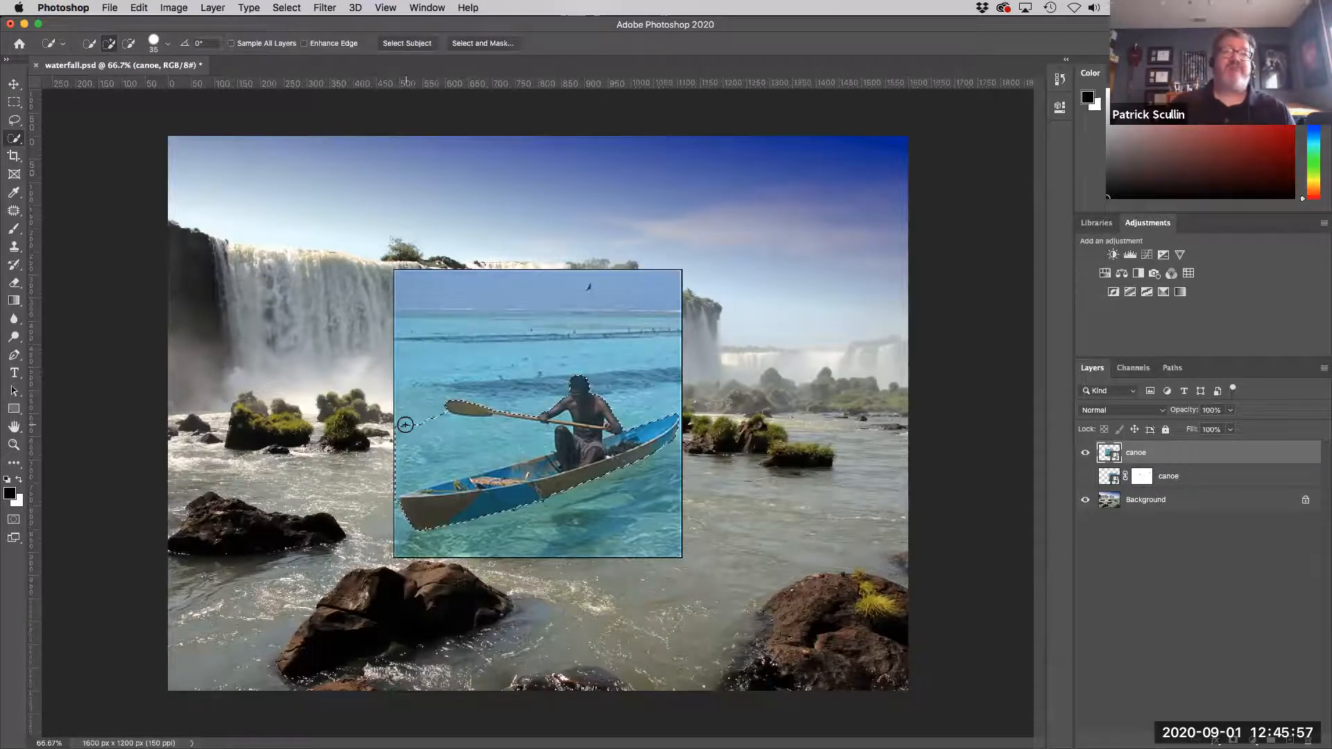
key(alt)
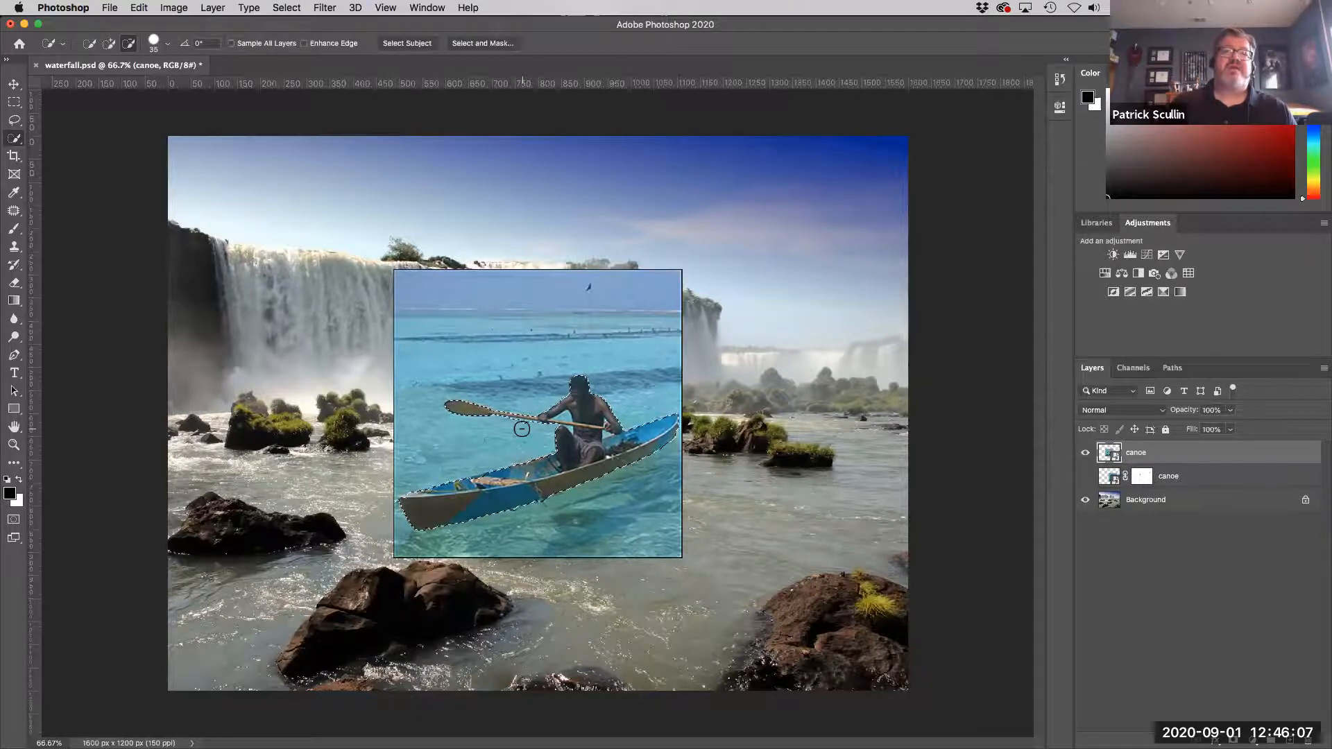
key(alt)
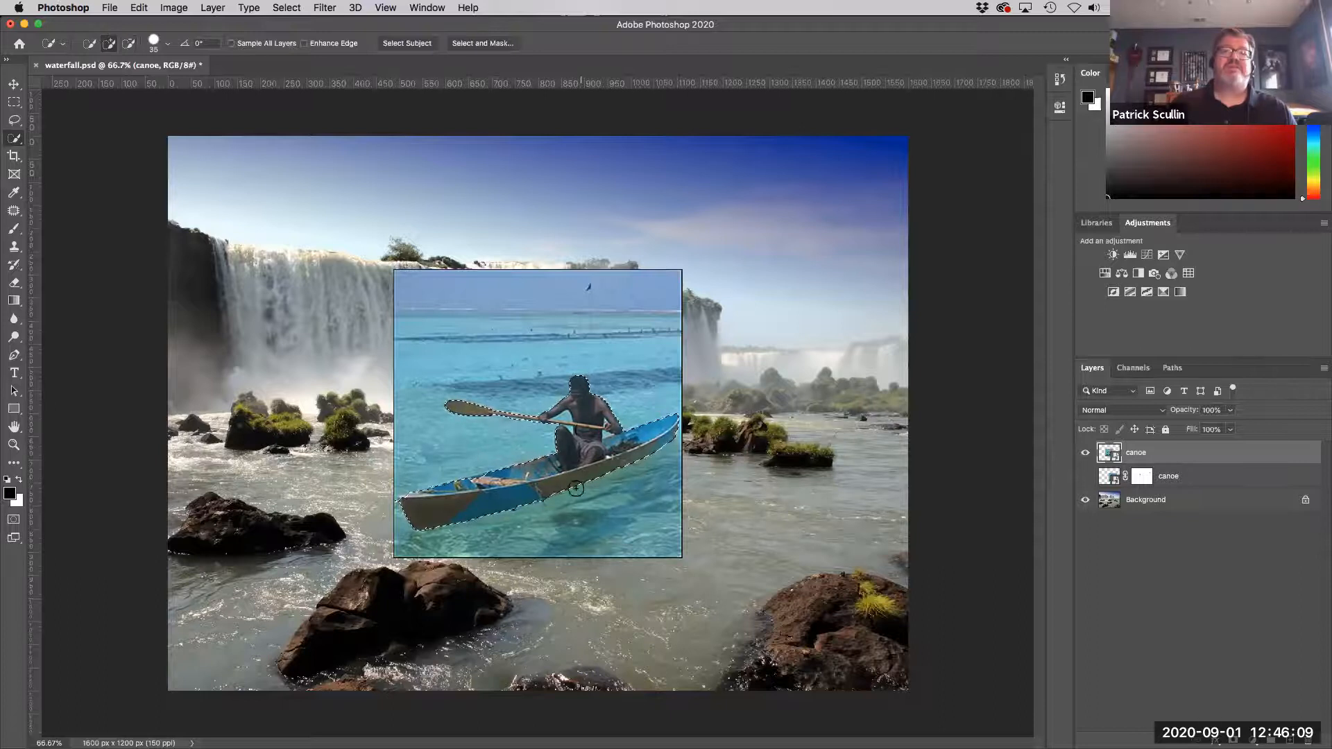
Step: Shrink the Quick Selection brush and subtract the water under the paddle shaft and between the paddler's arm and torso
key(super+equal)
key(super+equal)
key(super+equal)
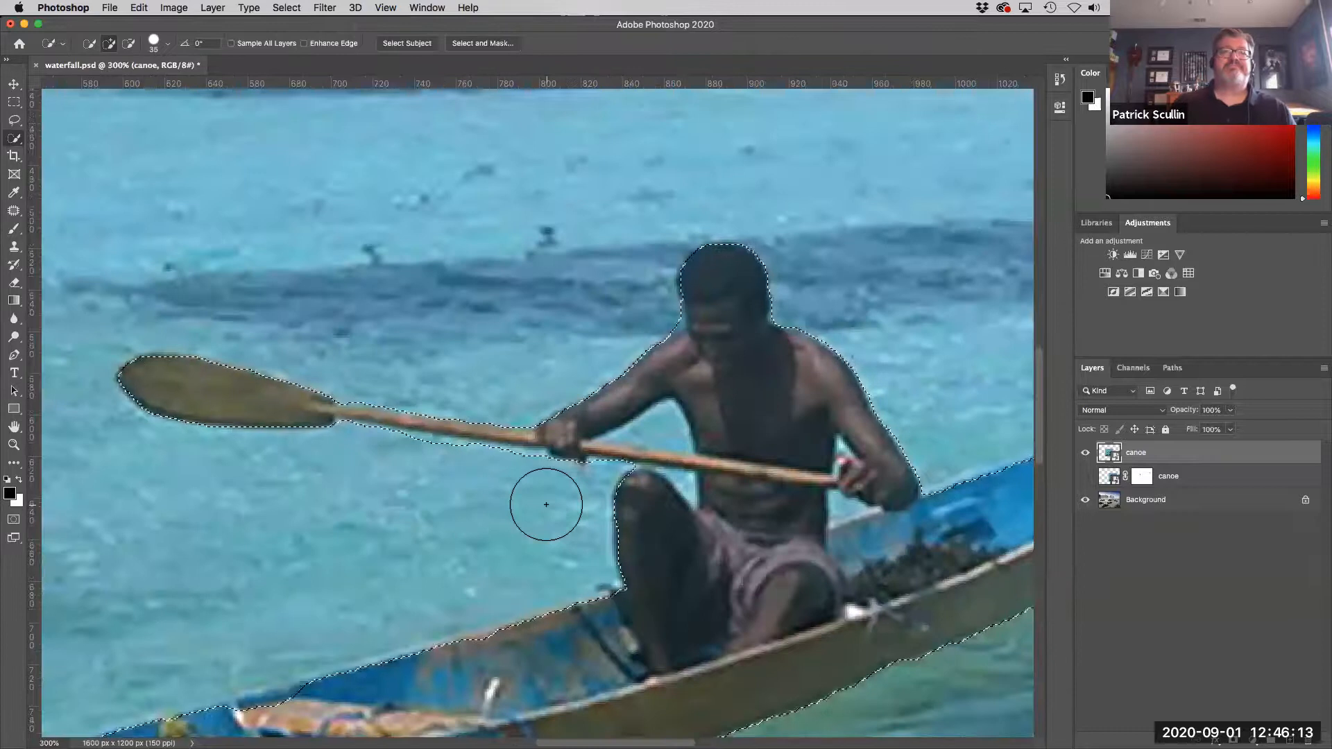
key(bracketleft)
key(bracketleft)
key(bracketleft)
key(bracketleft)
key(bracketleft)
key(bracketleft)
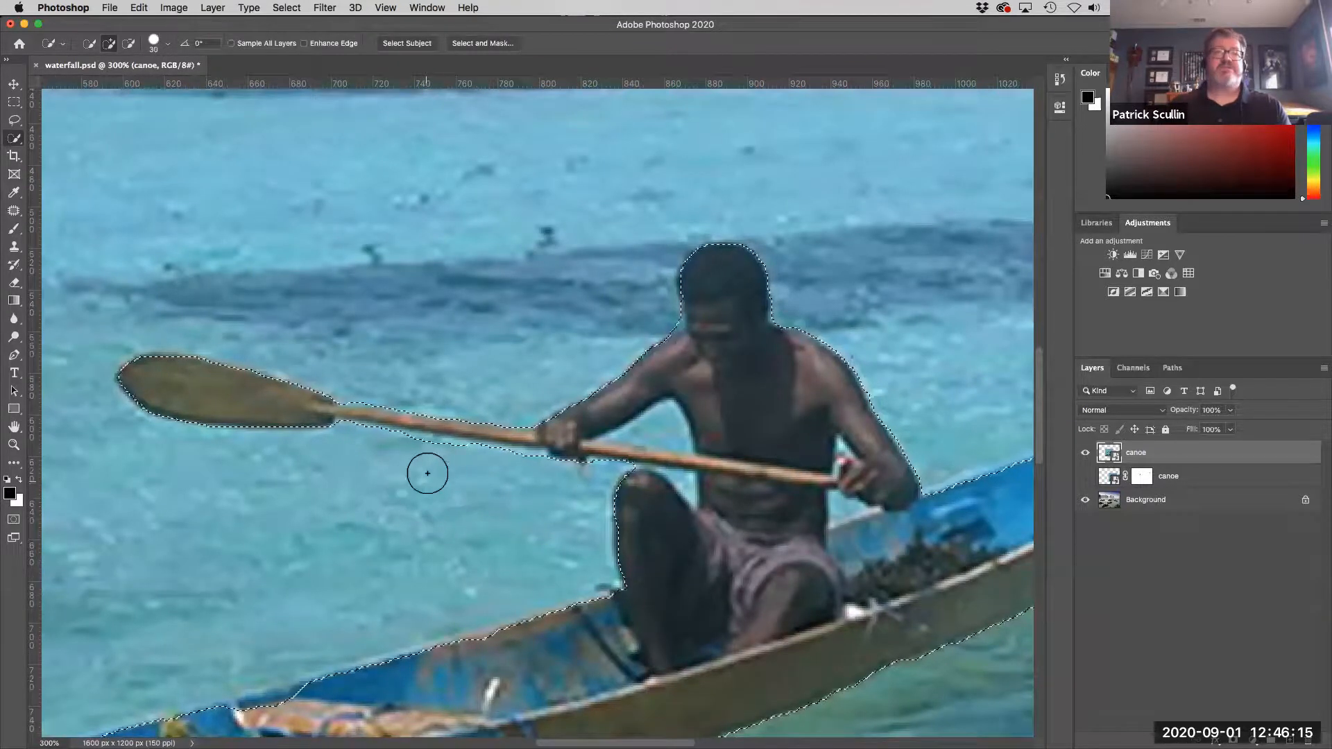
click(424, 446)
alt+click(421, 446)
drag(442, 448, 455, 450)
drag(657, 431, 667, 431)
key(alt)
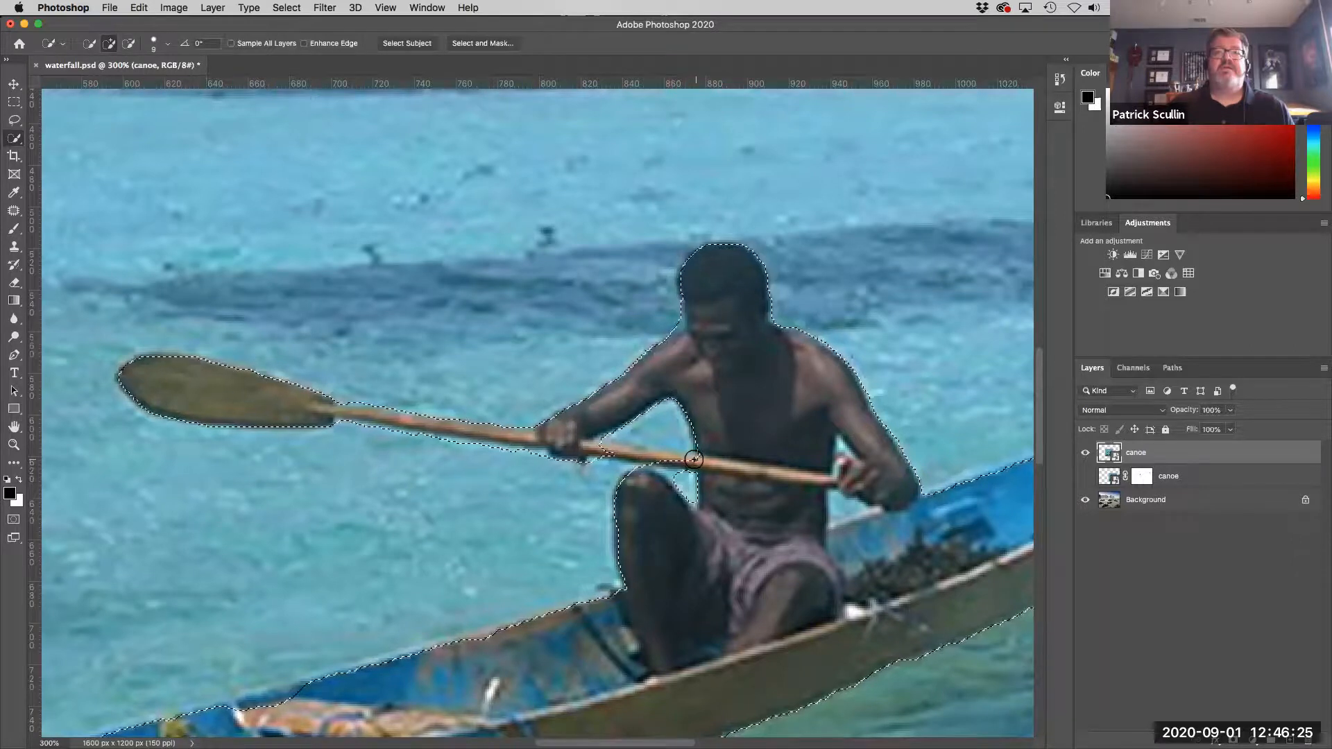
Step: With a smaller Quick Selection brush, subtract the water gap below the paddler's elbow and the stray sliver beside the canoe's end
key(bracketleft)
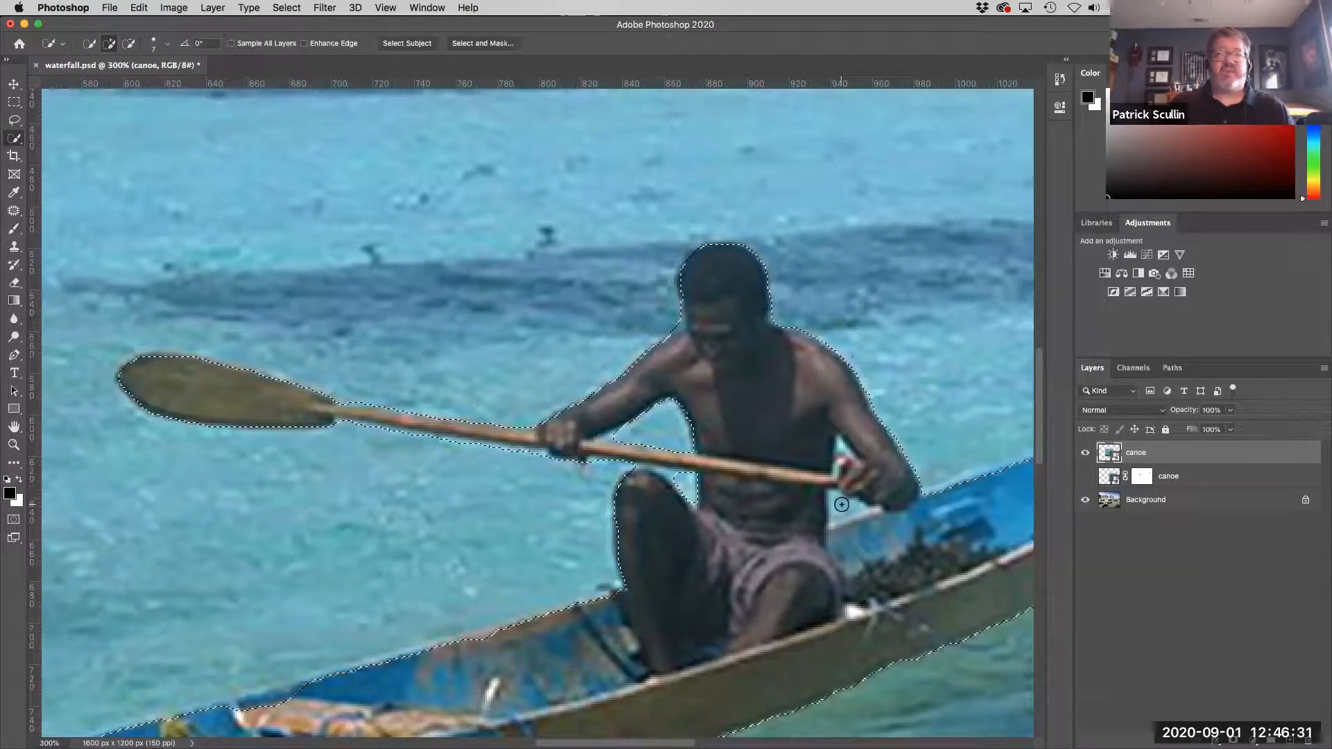
alt+click(841, 504)
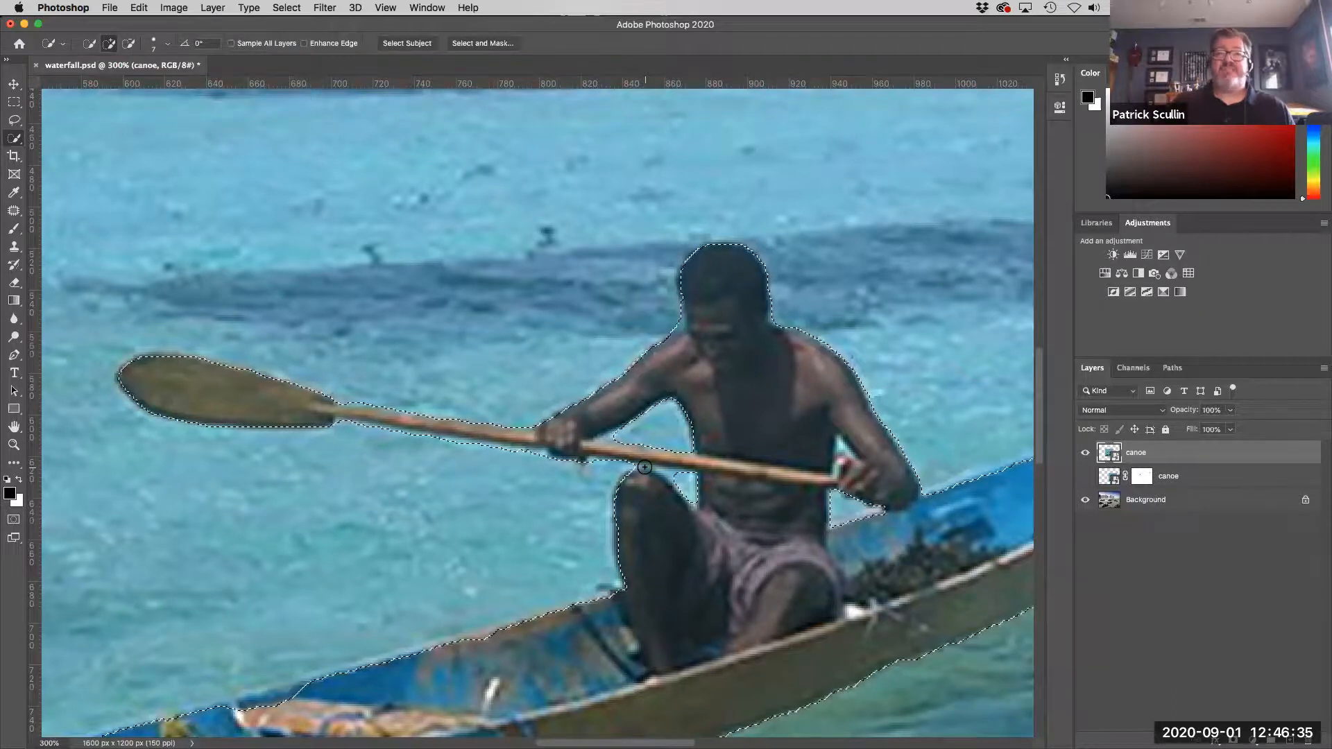
key(super+minus)
key(super+minus)
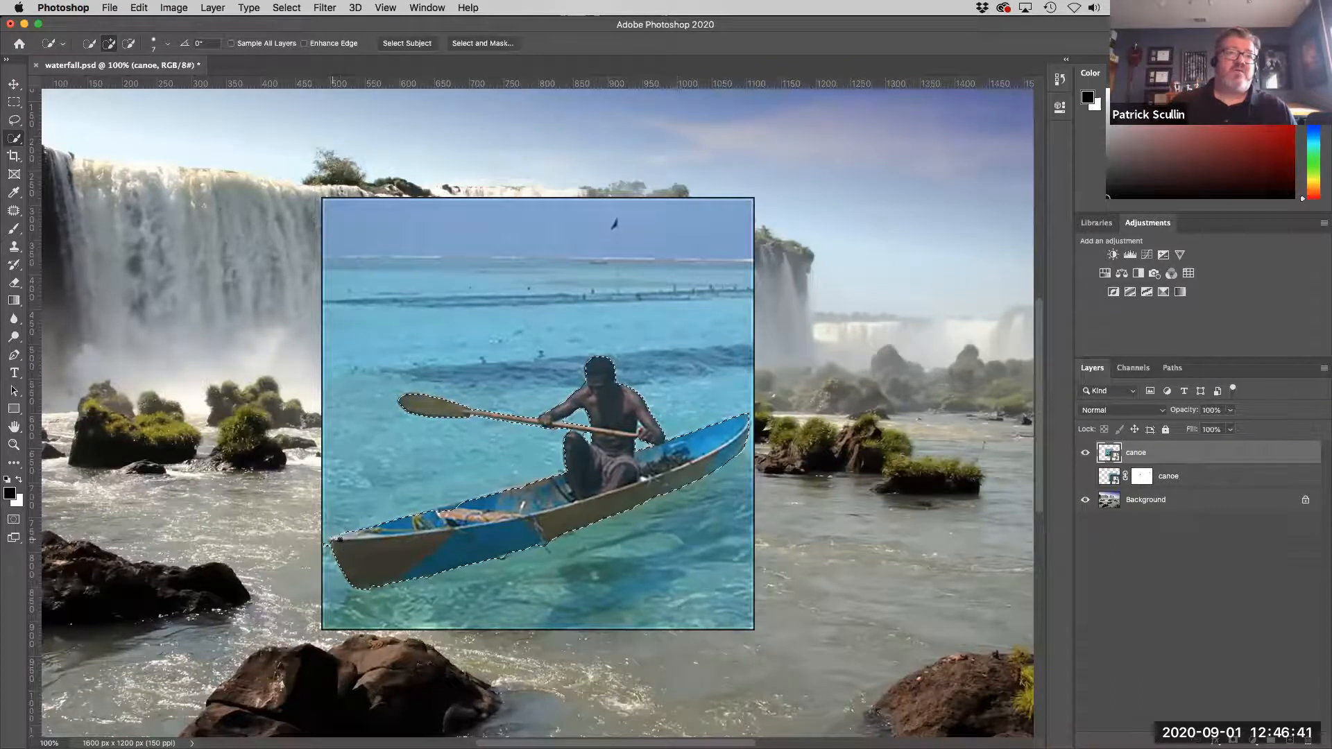
key(alt)
alt+click(324, 542)
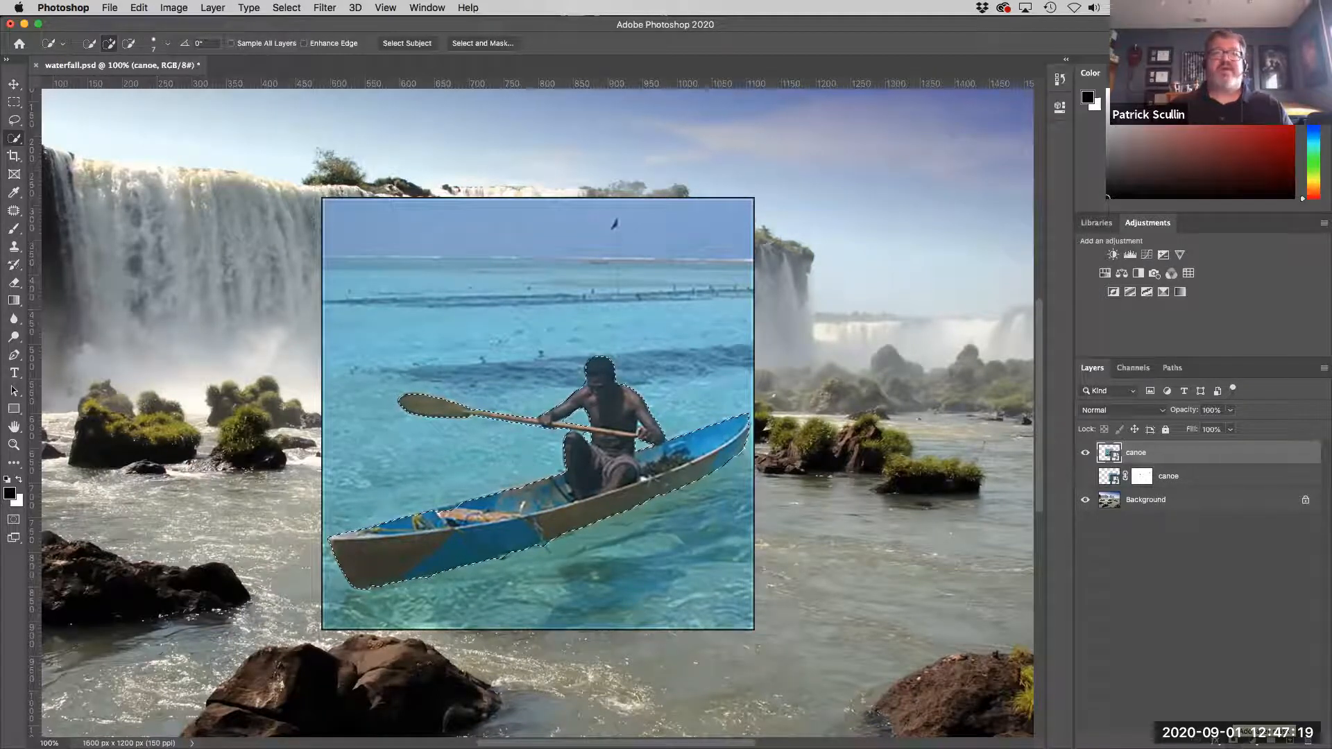
Step: Turn the selection into a layer mask on the canoe layer and move the cut-out canoe toward the river's left side
click(1234, 740)
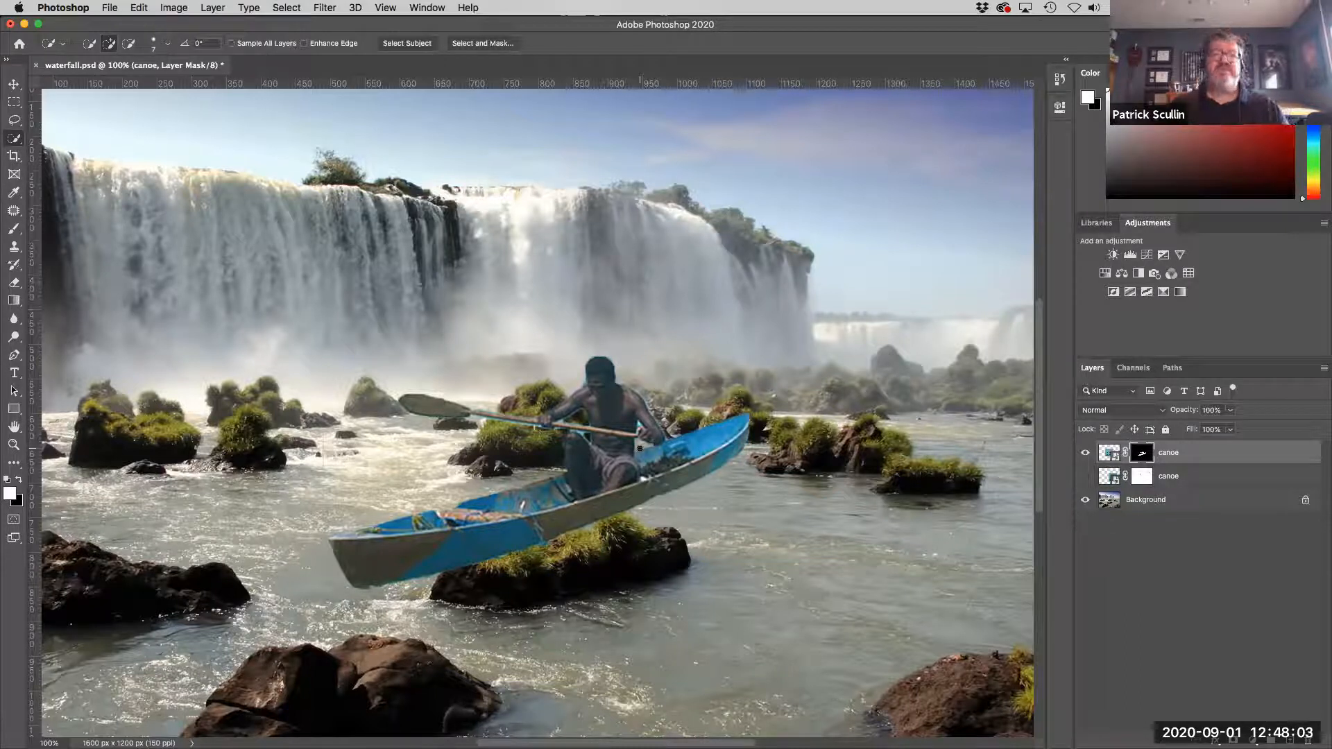
key(v)
mouse_move(618, 463)
mouse_down()
mouse_move(782, 561)
mouse_move(817, 559)
mouse_move(577, 537)
mouse_move(487, 424)
mouse_move(455, 458)
mouse_move(441, 444)
mouse_move(814, 593)
mouse_move(408, 445)
mouse_up()
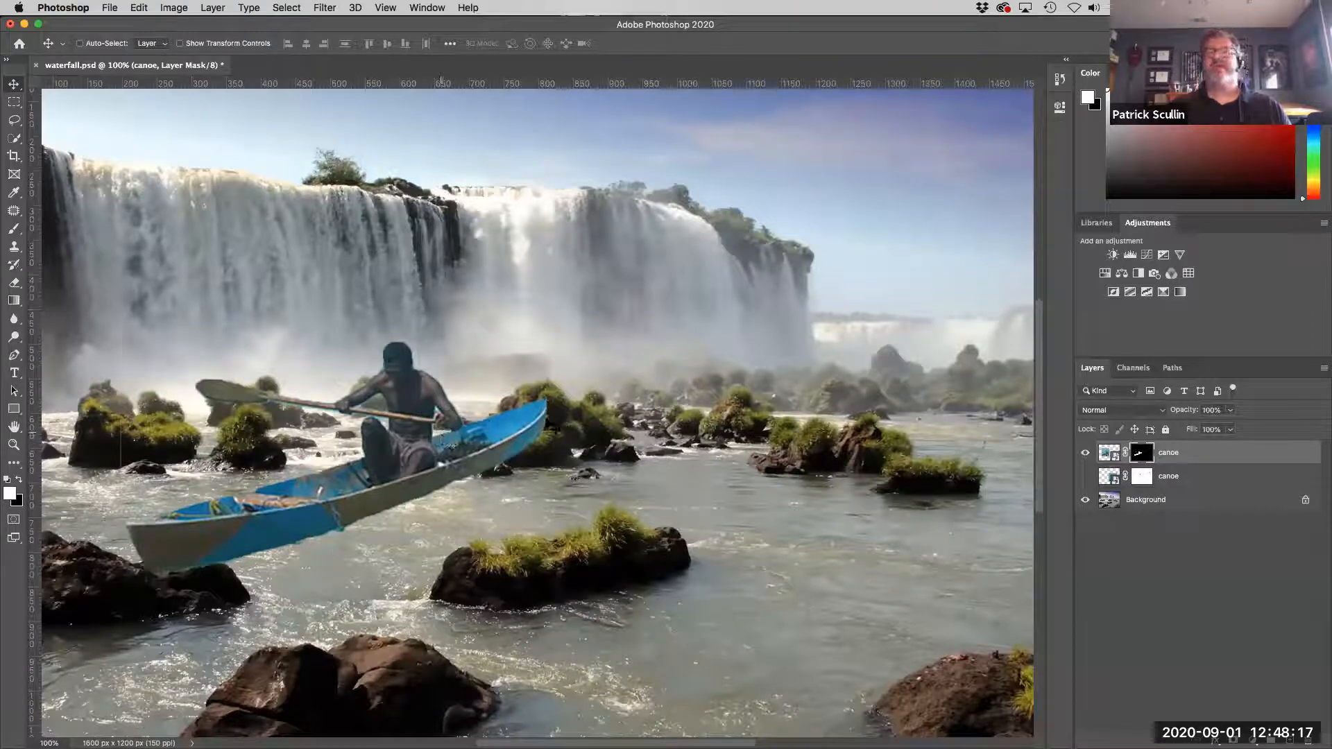
Step: Scale the canoe picture down proportionally with Transform and position it in the open water between the grassy rocks
click(1110, 454)
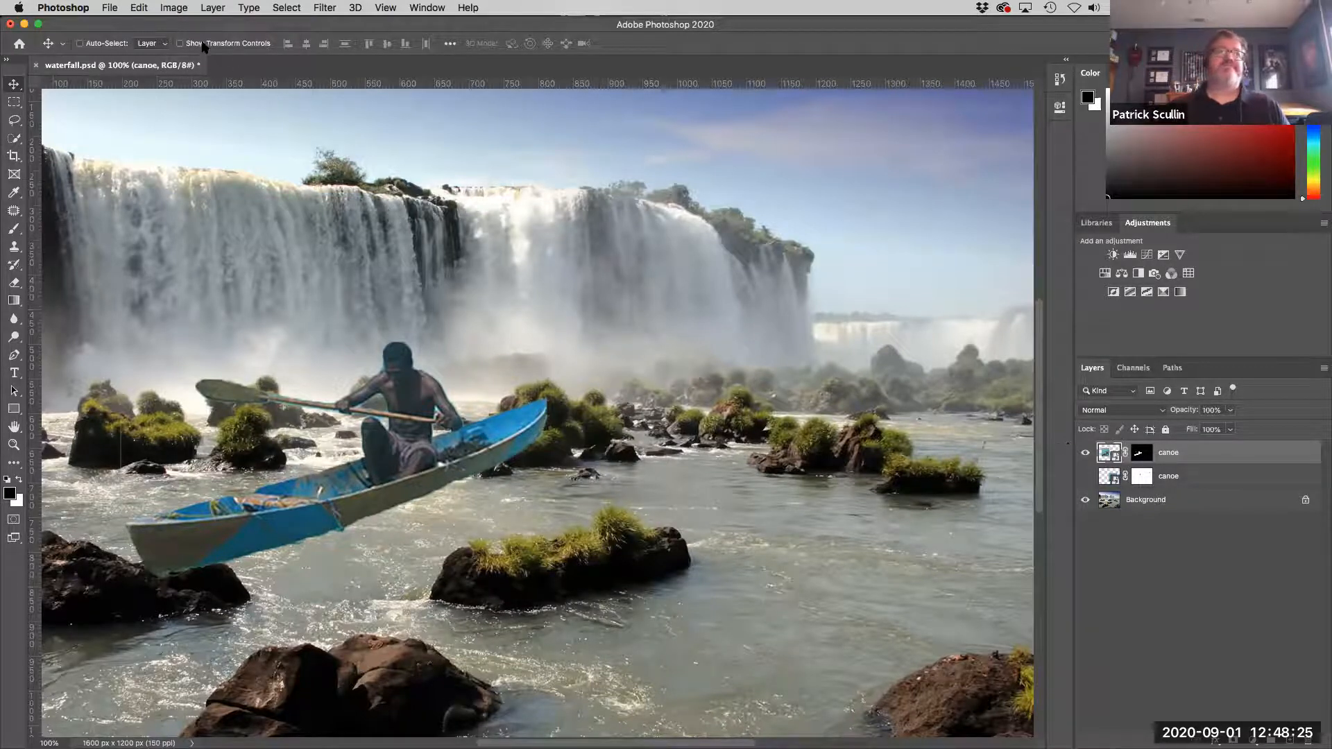
click(147, 8)
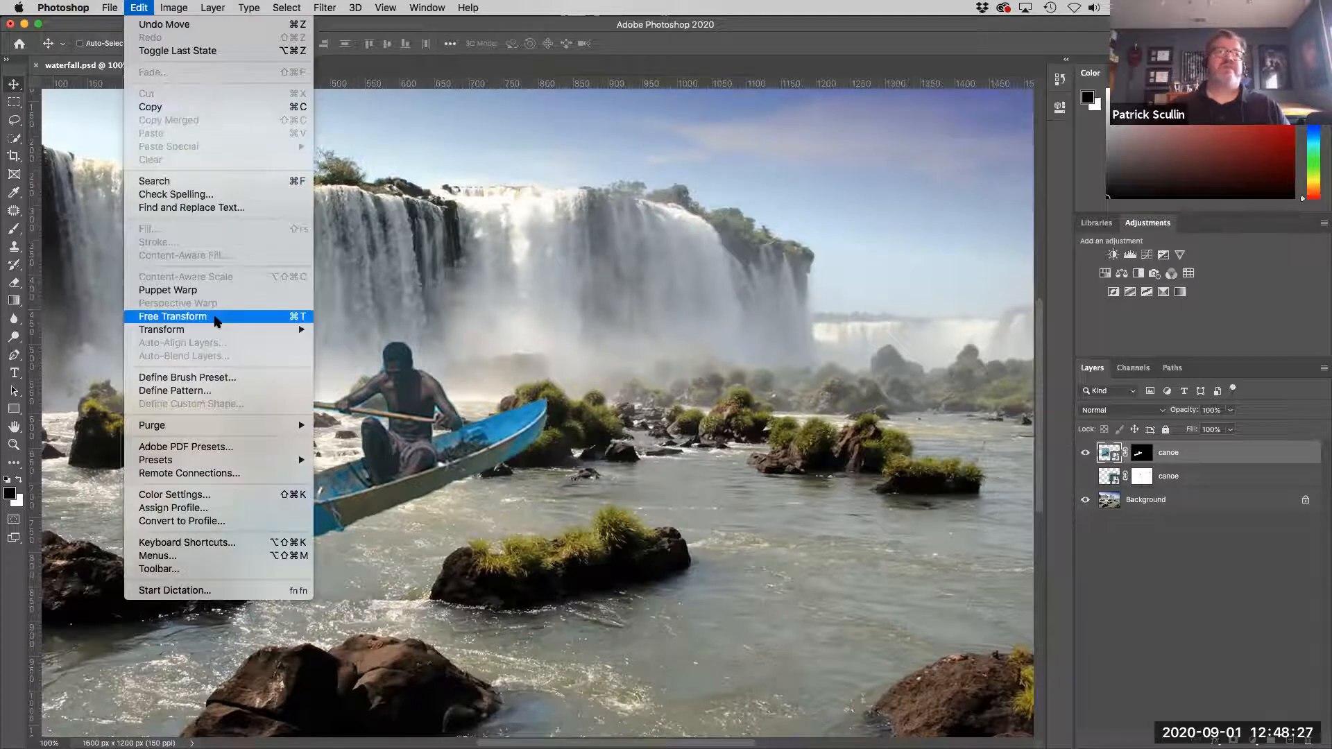
mouse_move(217, 326)
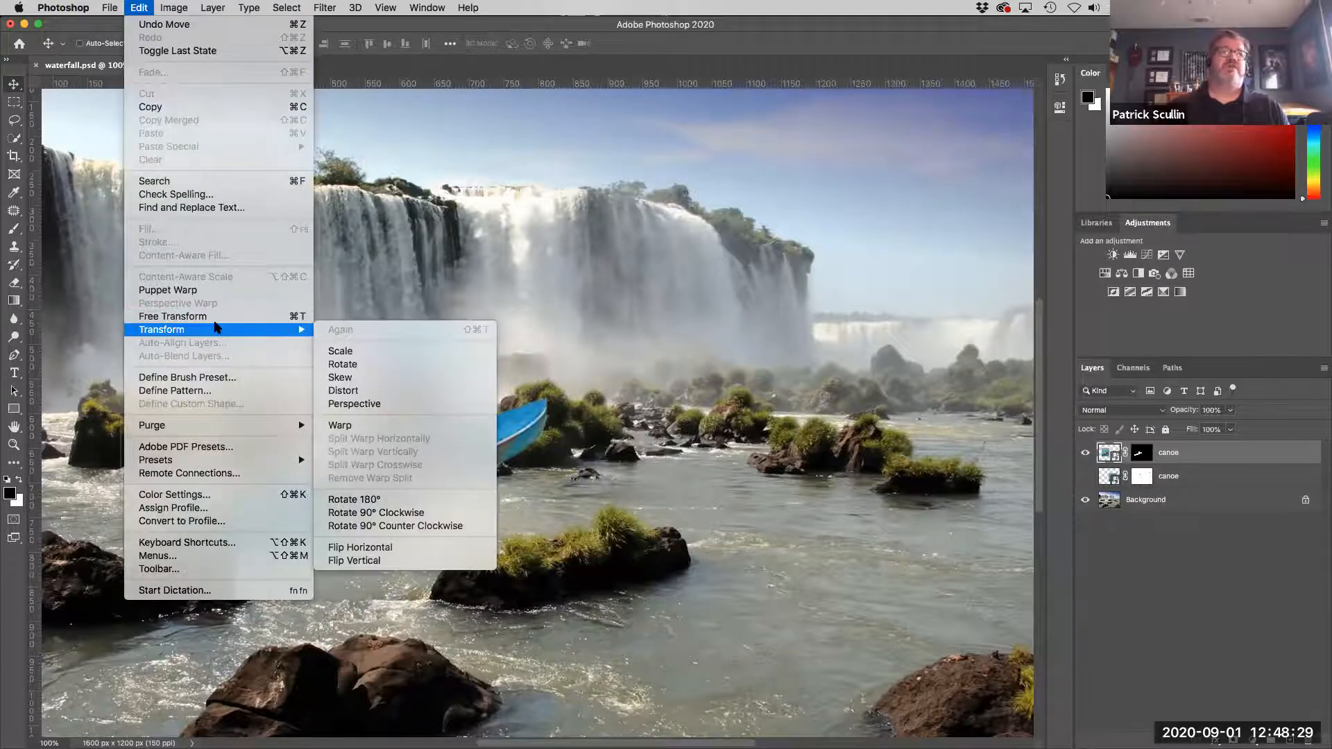
click(357, 353)
drag(553, 182, 410, 354)
drag(313, 522, 347, 484)
drag(152, 291, 201, 341)
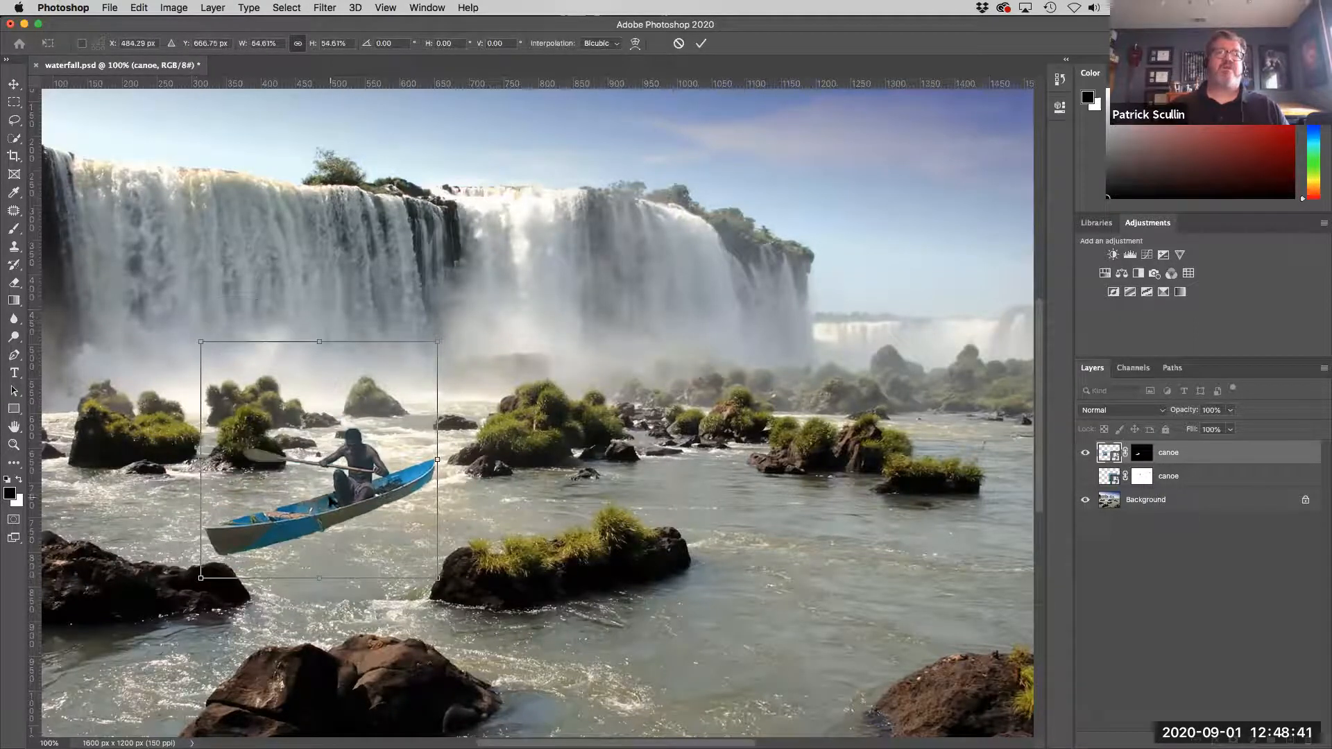
mouse_move(331, 496)
mouse_down()
mouse_move(327, 475)
mouse_move(339, 501)
mouse_up()
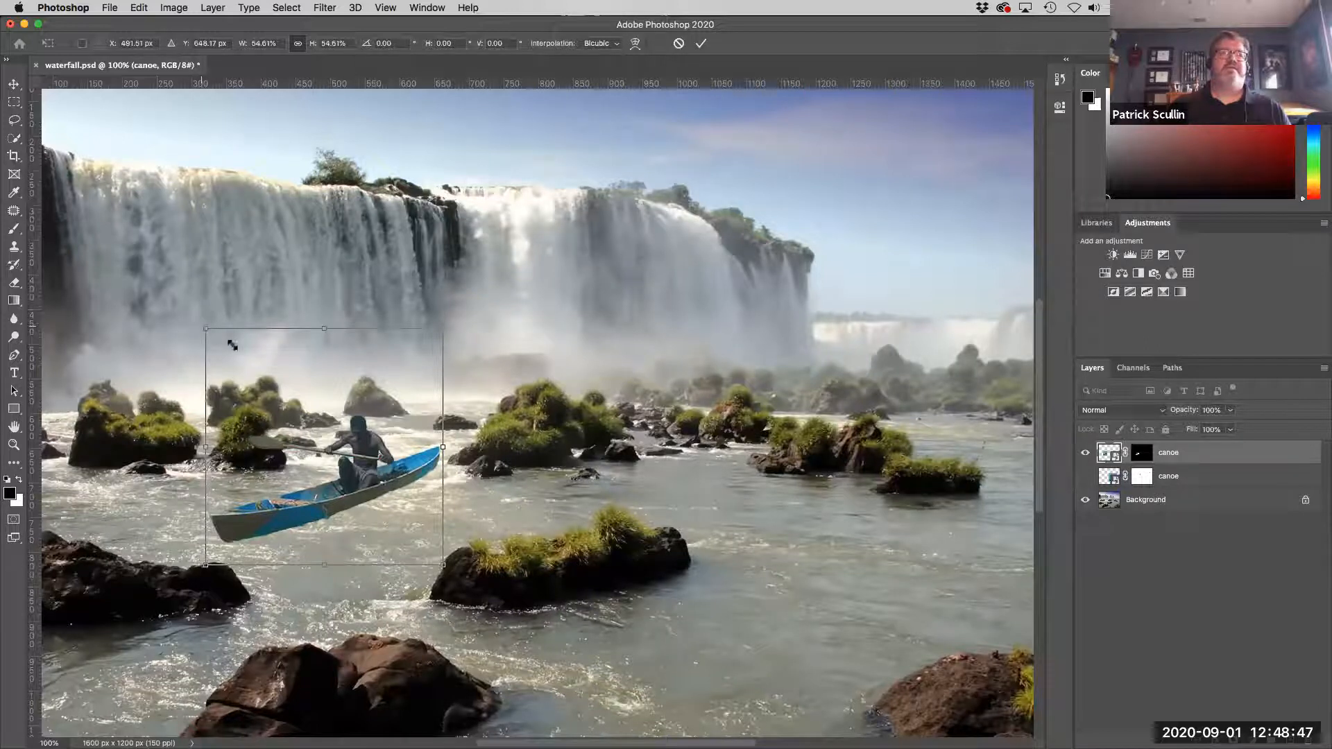
drag(233, 345, 255, 374)
drag(317, 474, 328, 485)
key(Return)
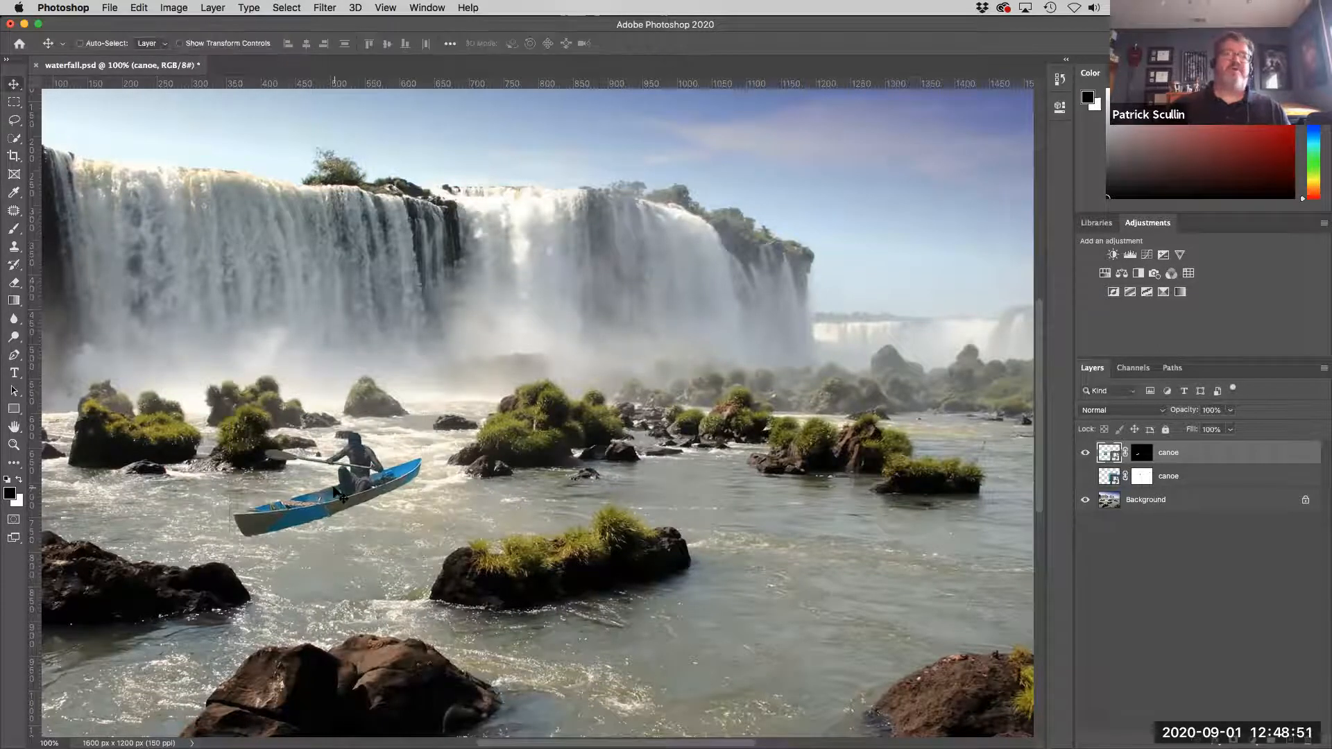
Step: Unlink the canoe picture from its mask, shift the picture alone slightly downward, undo the shift and relink them
key(super+equal)
key(super+equal)
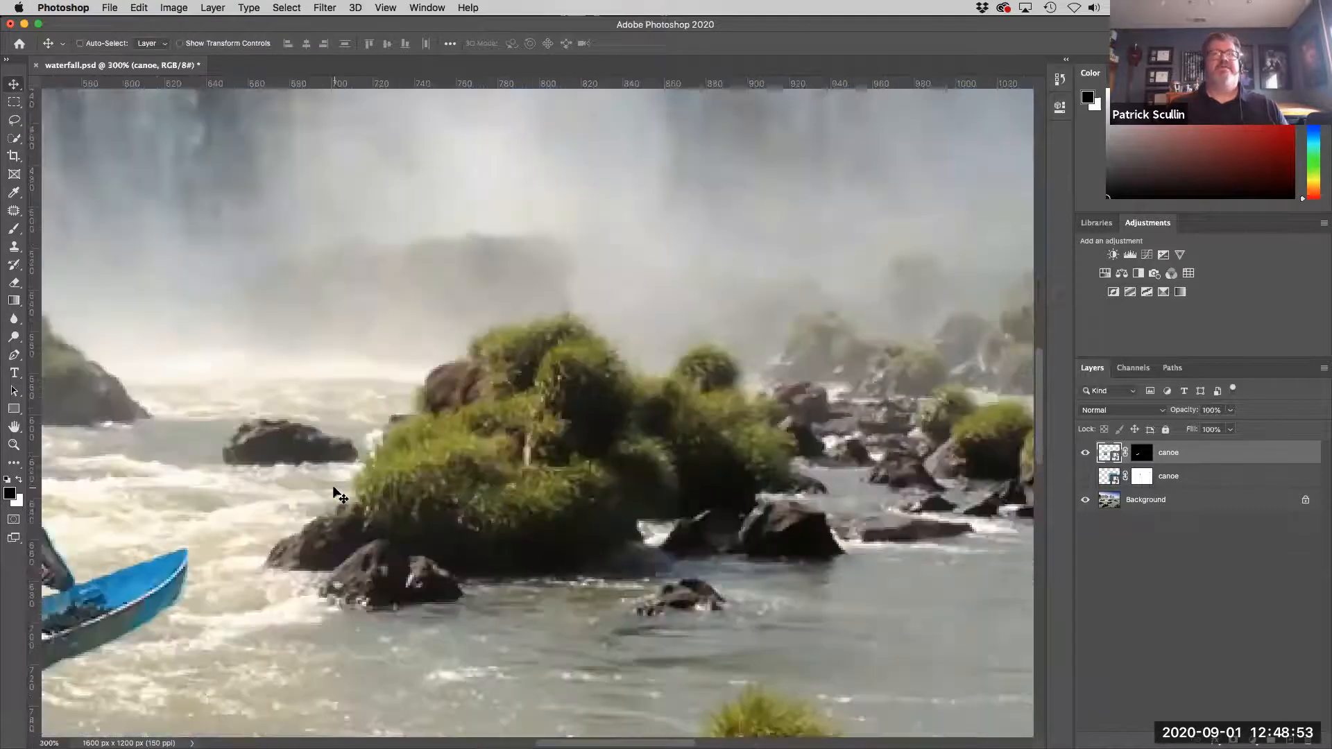
drag(314, 516, 719, 418)
drag(439, 547, 555, 458)
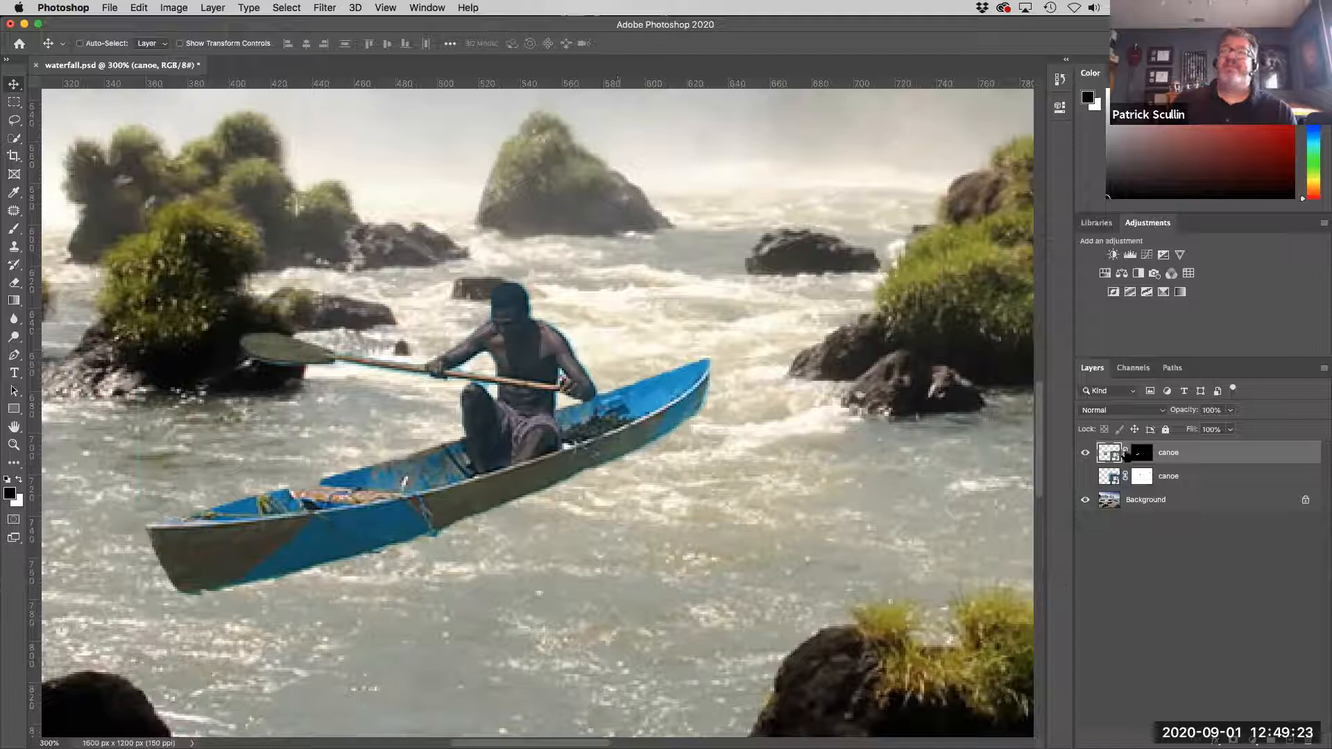
click(1125, 453)
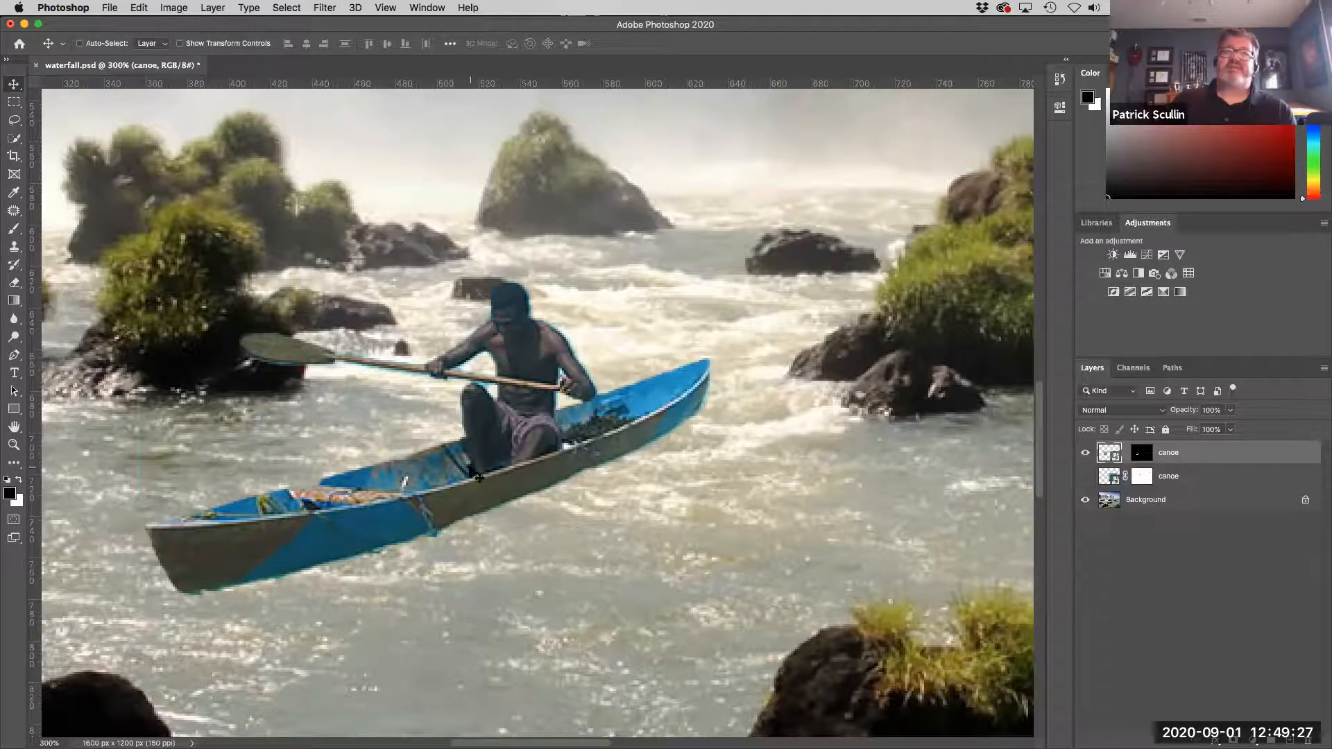
mouse_move(477, 475)
mouse_down()
mouse_move(529, 481)
mouse_move(484, 503)
mouse_move(479, 568)
mouse_move(561, 538)
mouse_move(493, 461)
mouse_move(458, 478)
mouse_move(479, 497)
mouse_up()
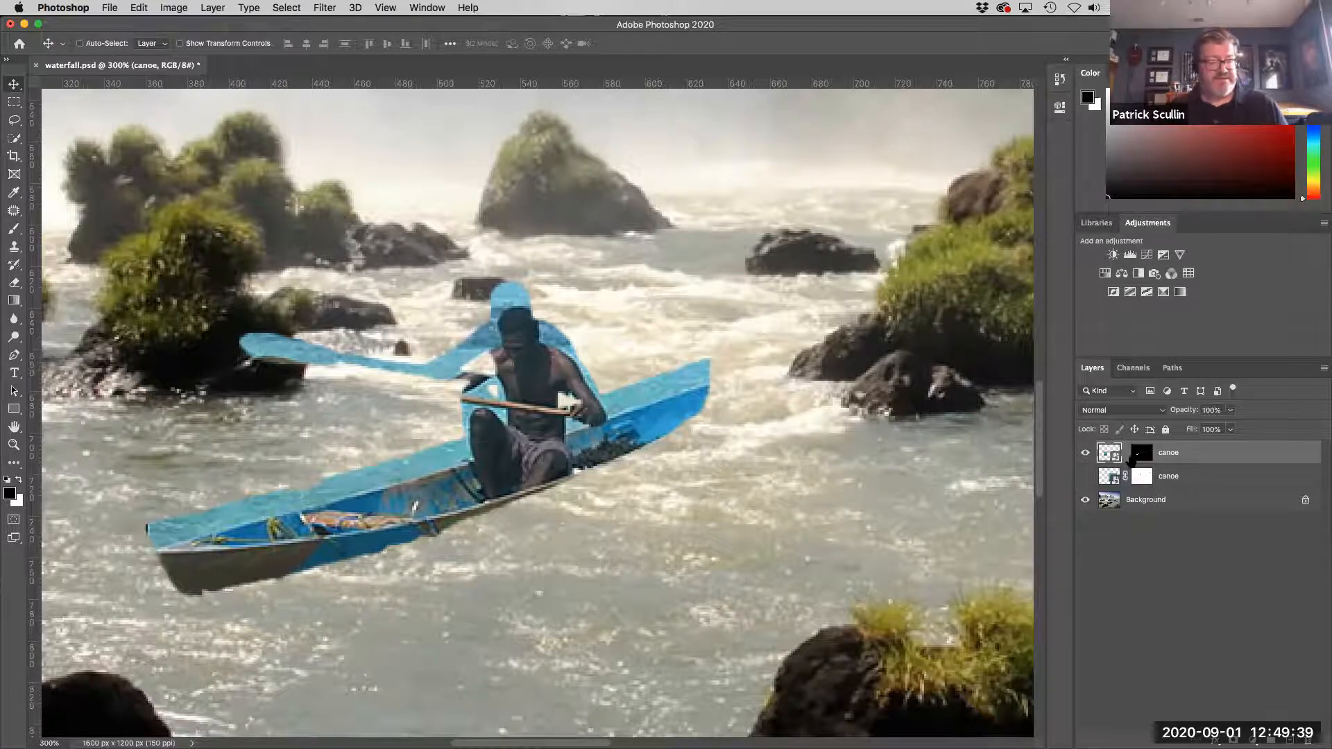
click(1126, 454)
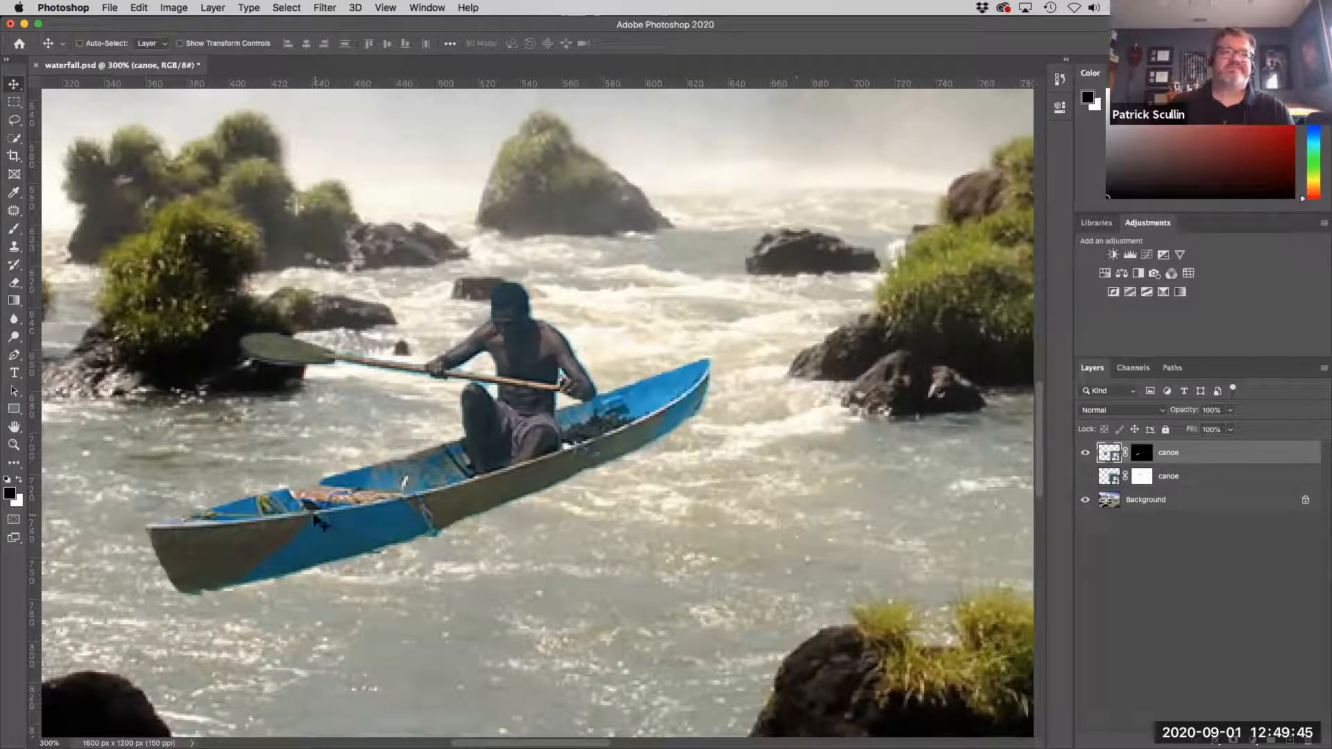
Step: Target the canoe layer's mask with the Brush tool and reduce the brush size to 1 px for fine edge work
key(super+equal)
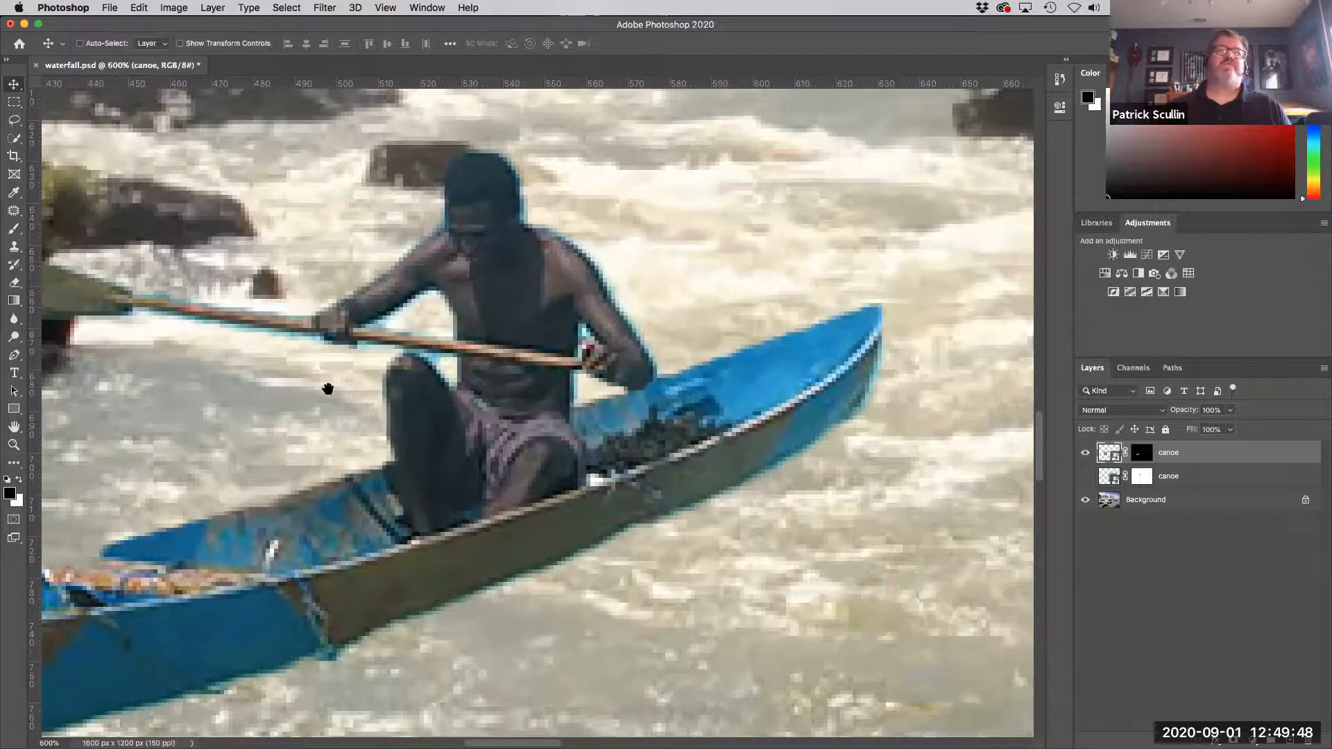
drag(299, 354, 631, 425)
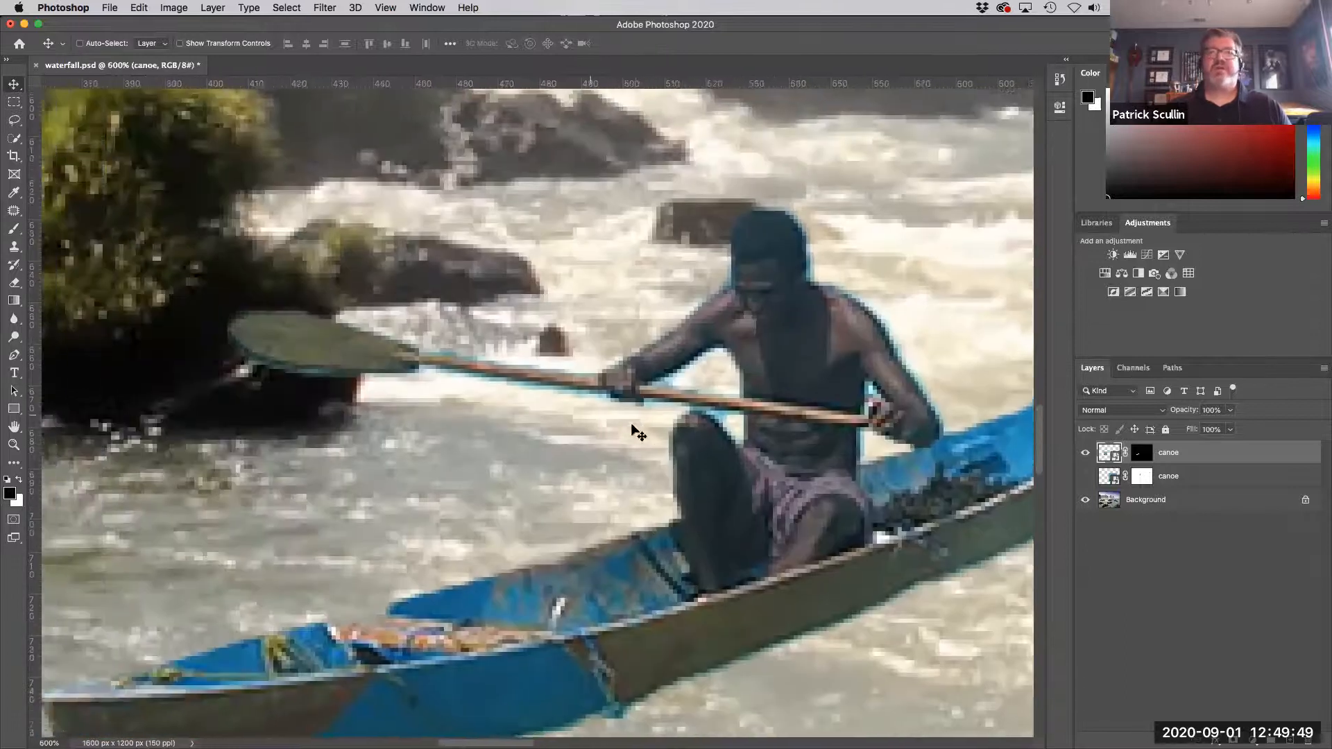
key(super+minus)
key(super+equal)
key(super+equal)
key(super+equal)
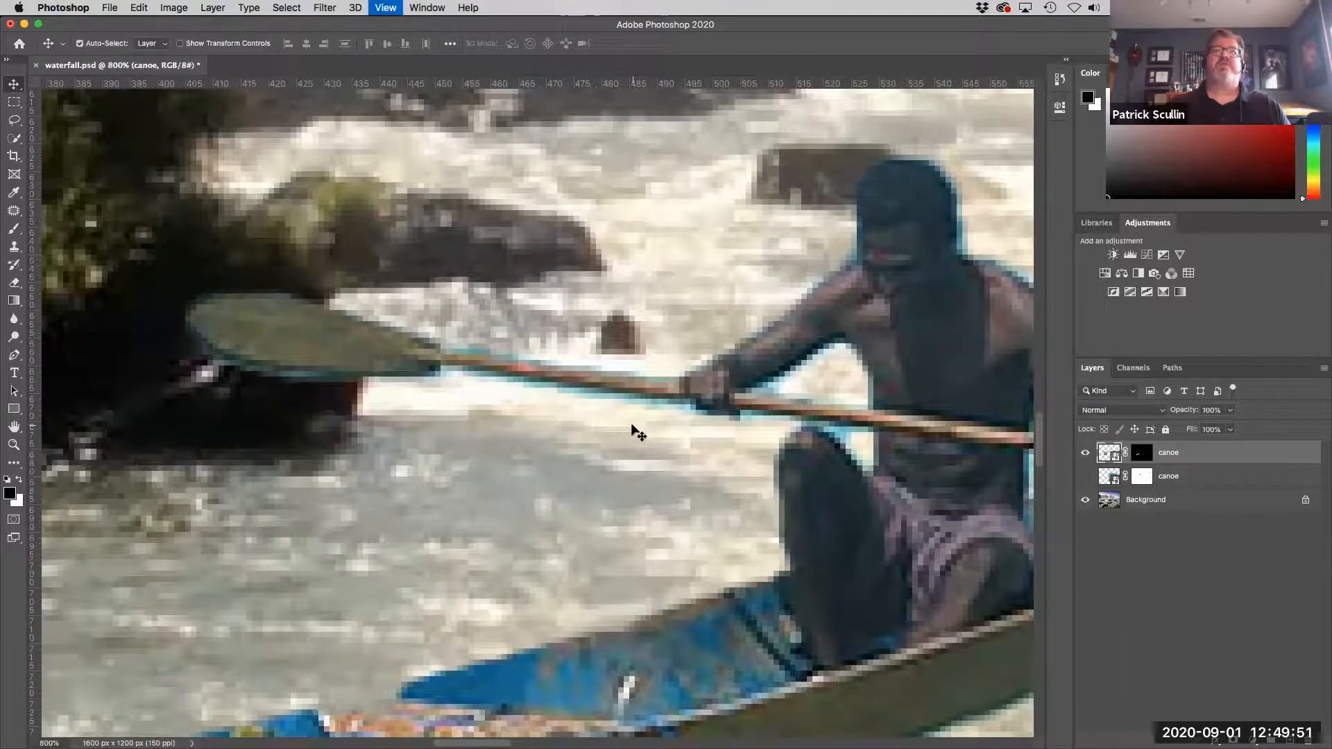
key(super+minus)
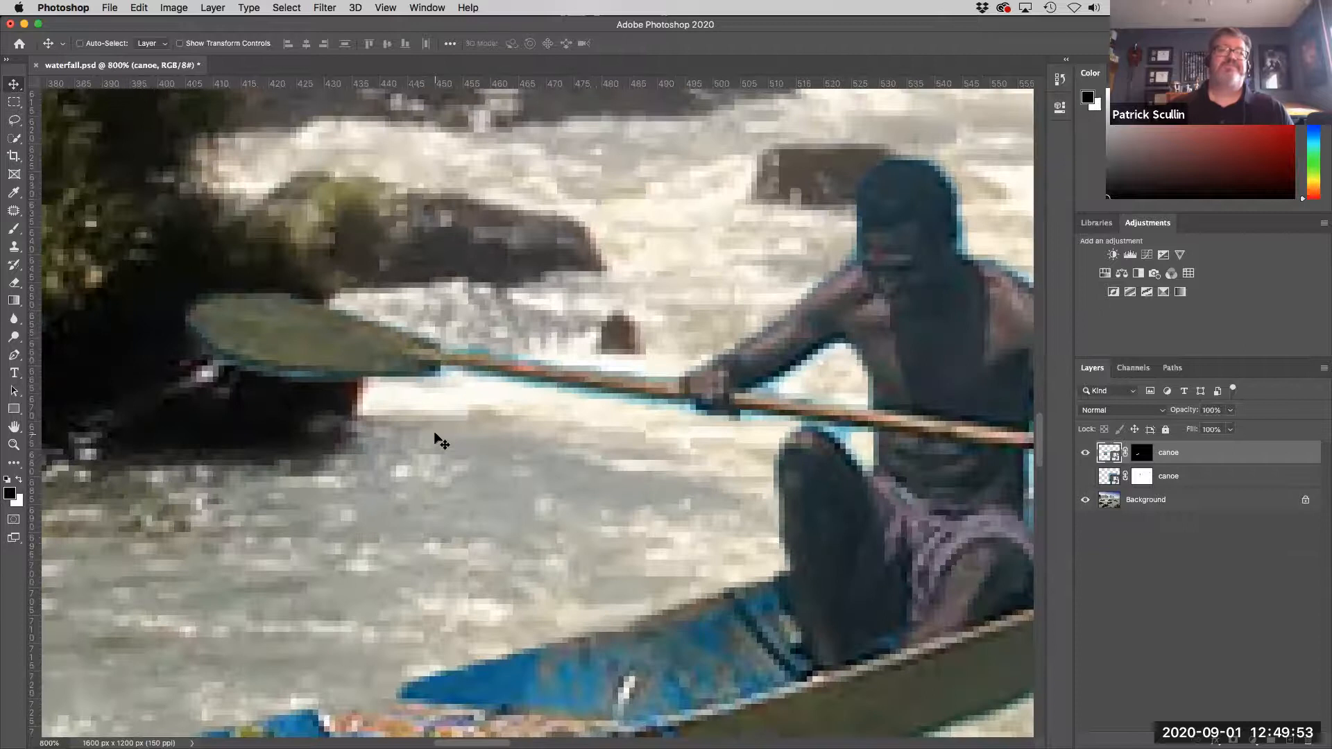
click(14, 229)
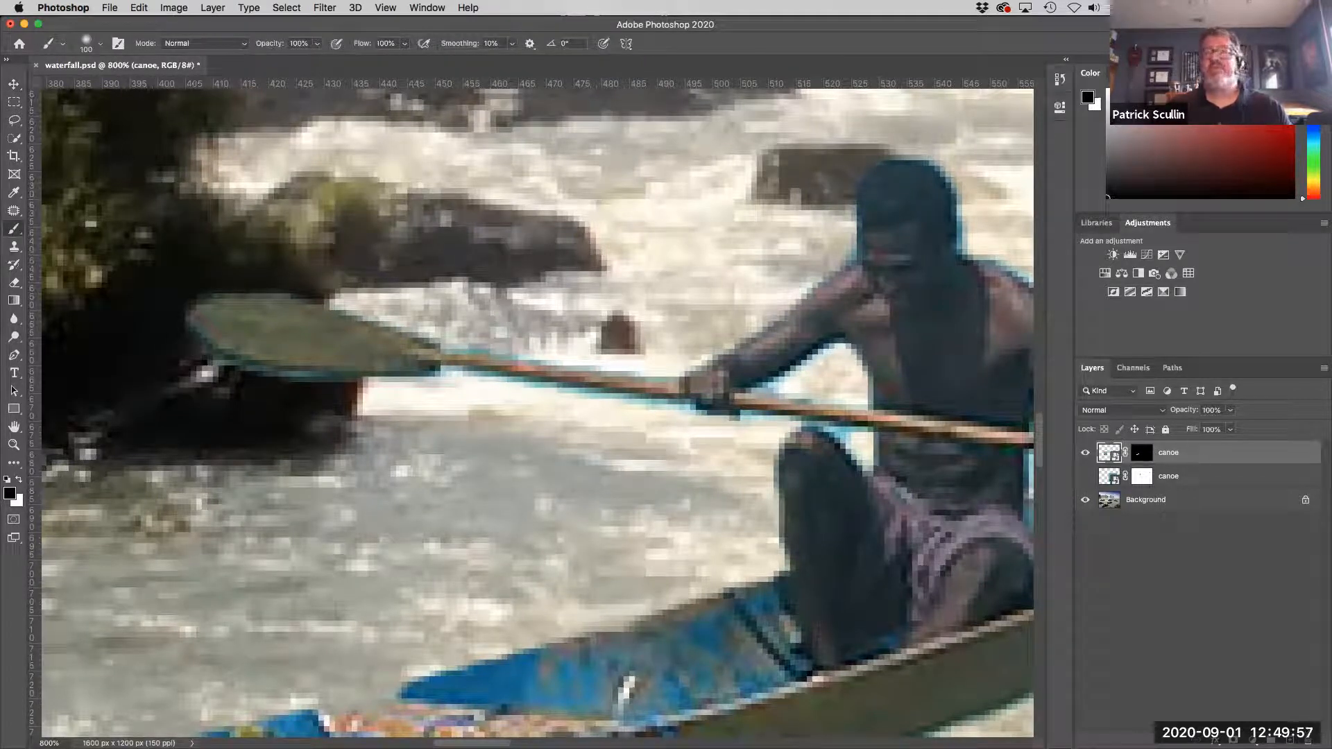
click(1141, 453)
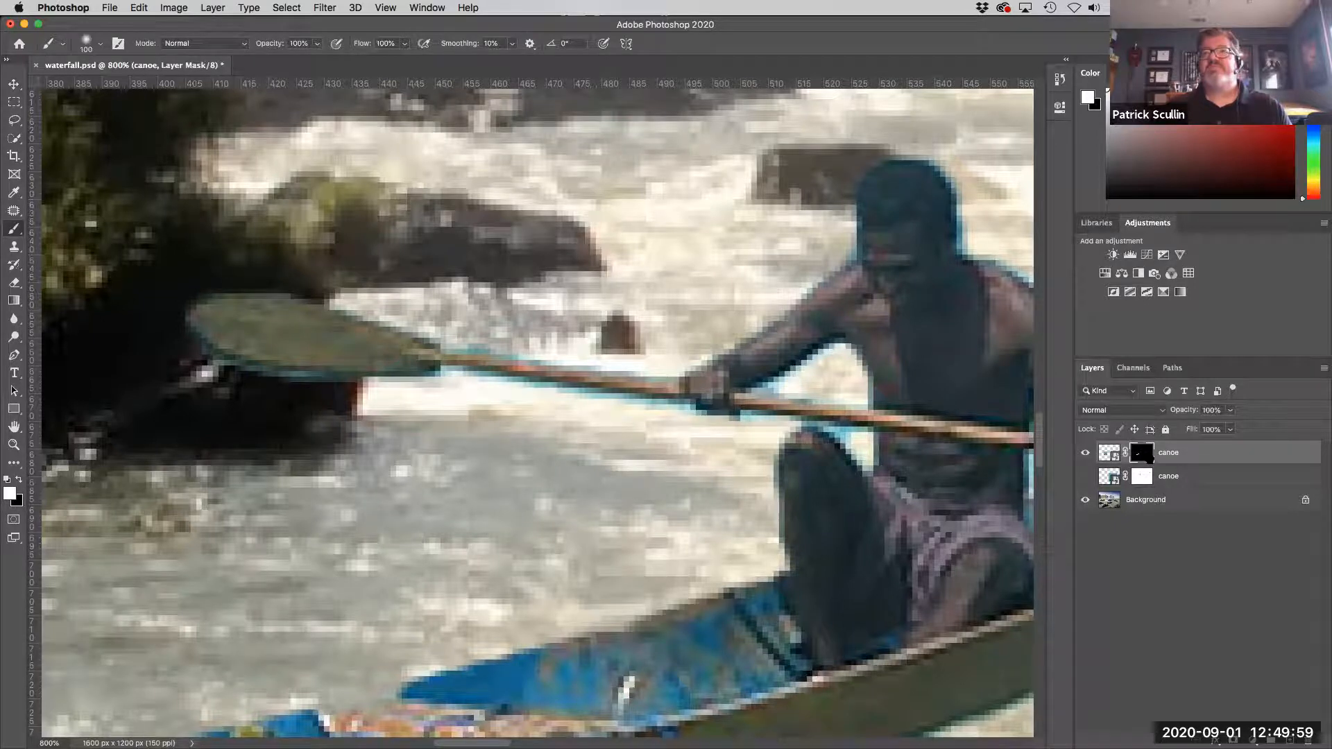
key(bracketleft)
key(bracketleft)
key(bracketleft)
key(bracketleft)
key(bracketleft)
key(bracketleft)
key(bracketleft)
key(bracketleft)
key(bracketleft)
key(bracketleft)
key(bracketleft)
key(bracketleft)
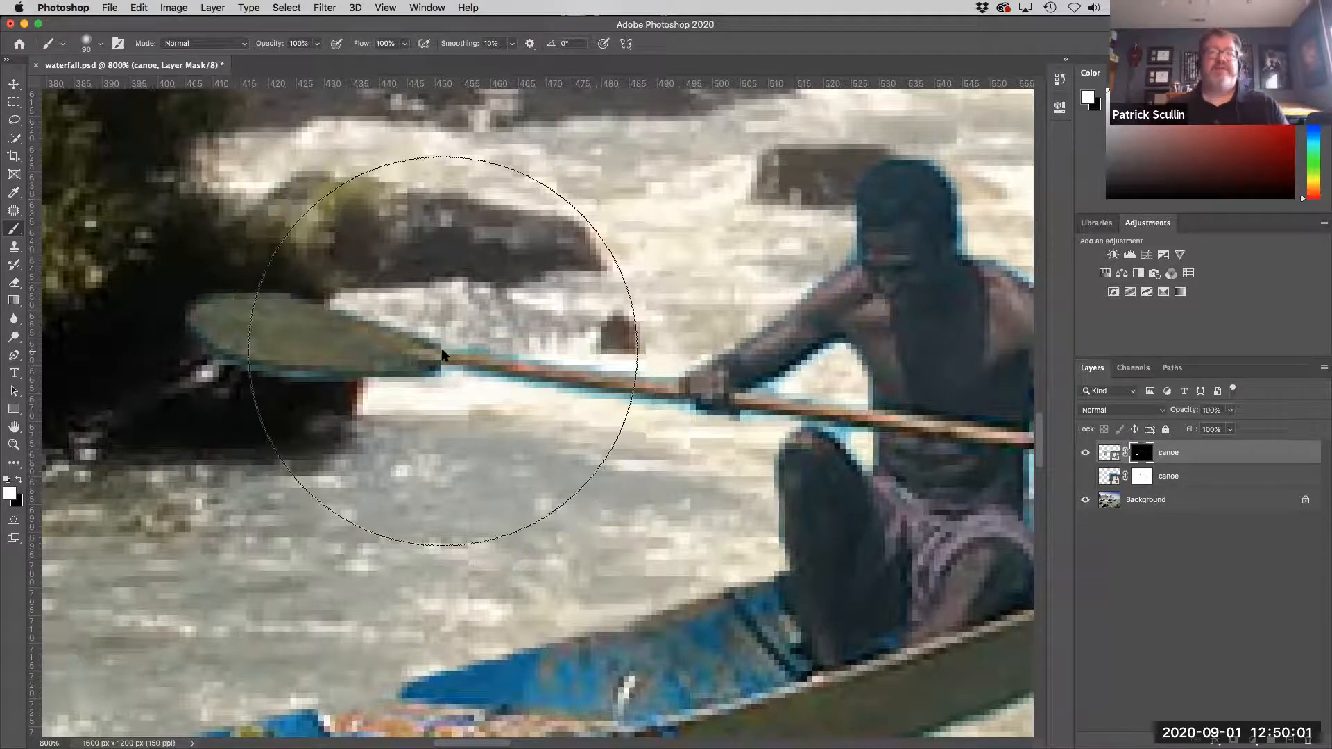
key(bracketleft)
key(bracketleft)
key(bracketleft)
key(bracketleft)
key(bracketleft)
key(bracketleft)
key(bracketleft)
key(bracketleft)
key(bracketleft)
key(bracketleft)
key(bracketleft)
key(bracketleft)
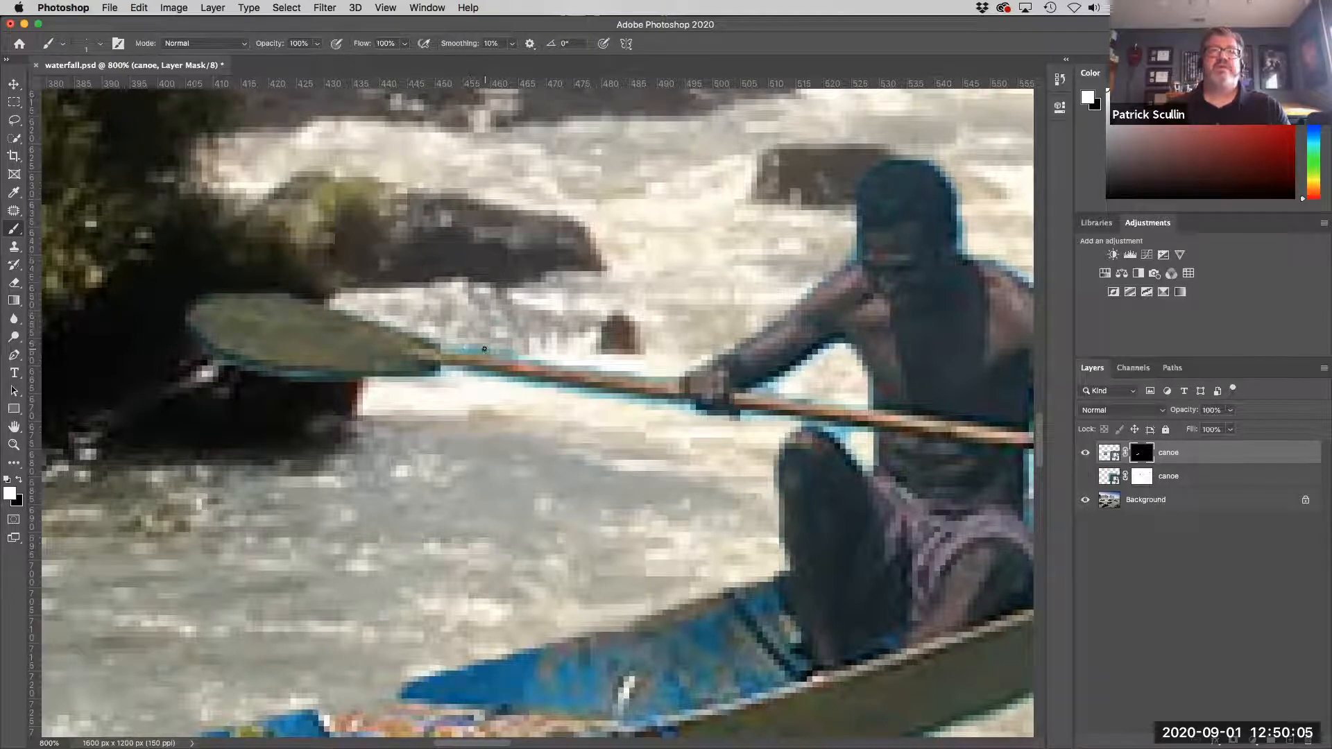
Step: Swap the foreground colour to black and paint on the mask along both edges of the paddle shaft to hide the blue fringe
key(x)
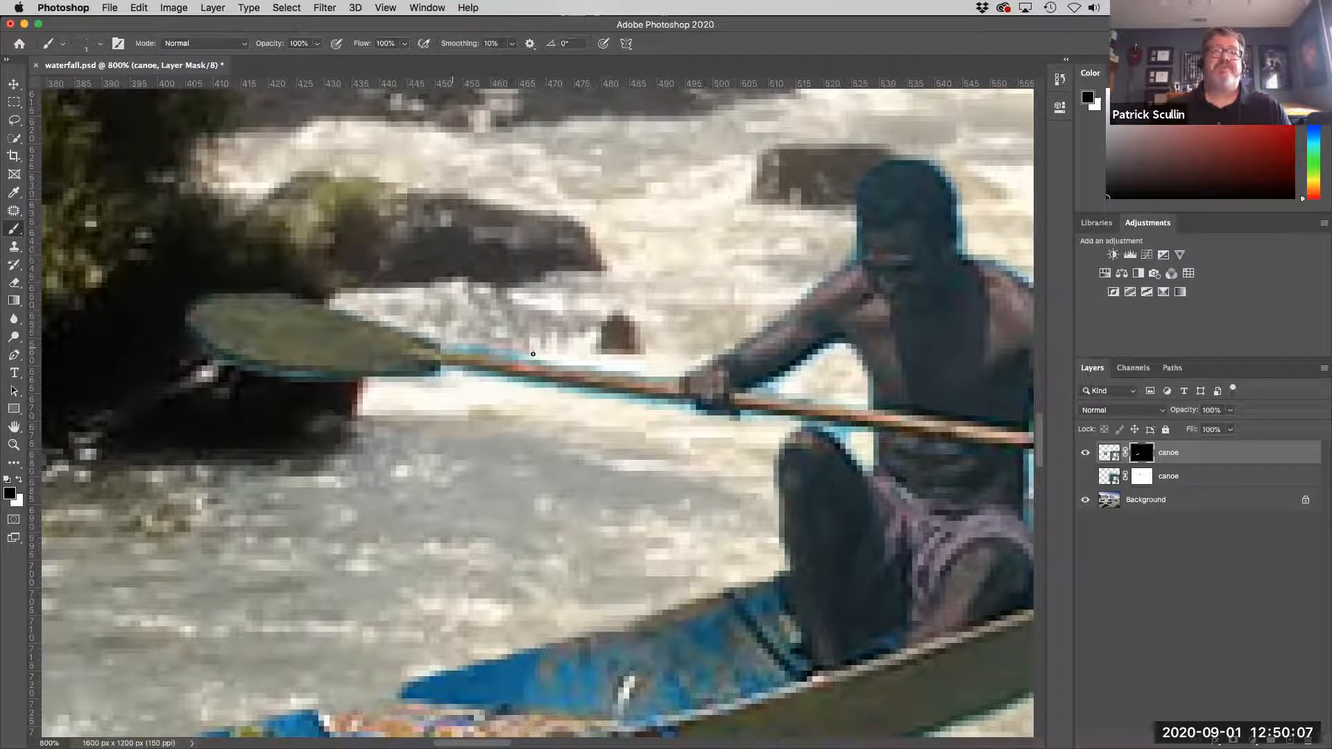
drag(454, 348, 676, 374)
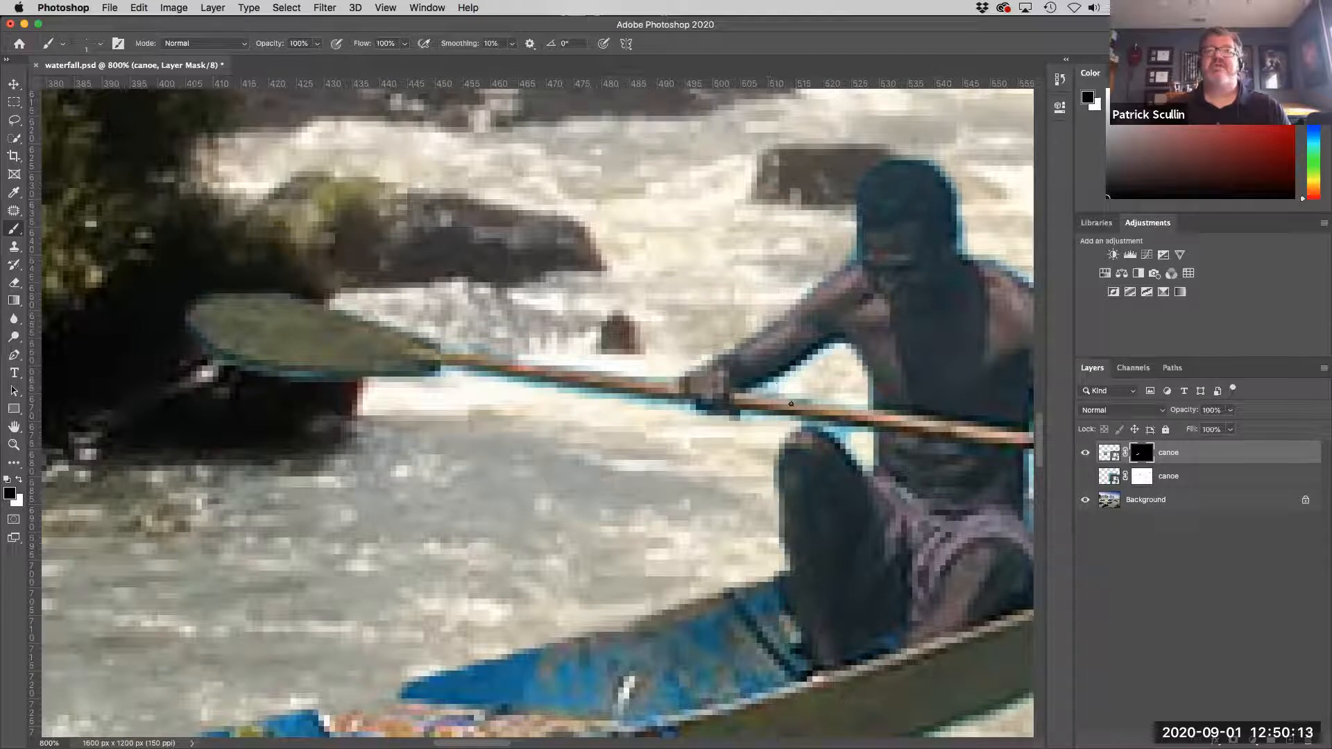
mouse_move(742, 417)
mouse_down()
mouse_move(862, 446)
mouse_move(830, 431)
mouse_move(852, 444)
mouse_move(836, 428)
mouse_move(868, 428)
mouse_move(859, 404)
mouse_move(826, 399)
mouse_move(759, 394)
mouse_move(744, 433)
mouse_move(740, 414)
mouse_move(763, 416)
mouse_move(580, 397)
mouse_move(692, 407)
mouse_up()
drag(449, 371, 631, 401)
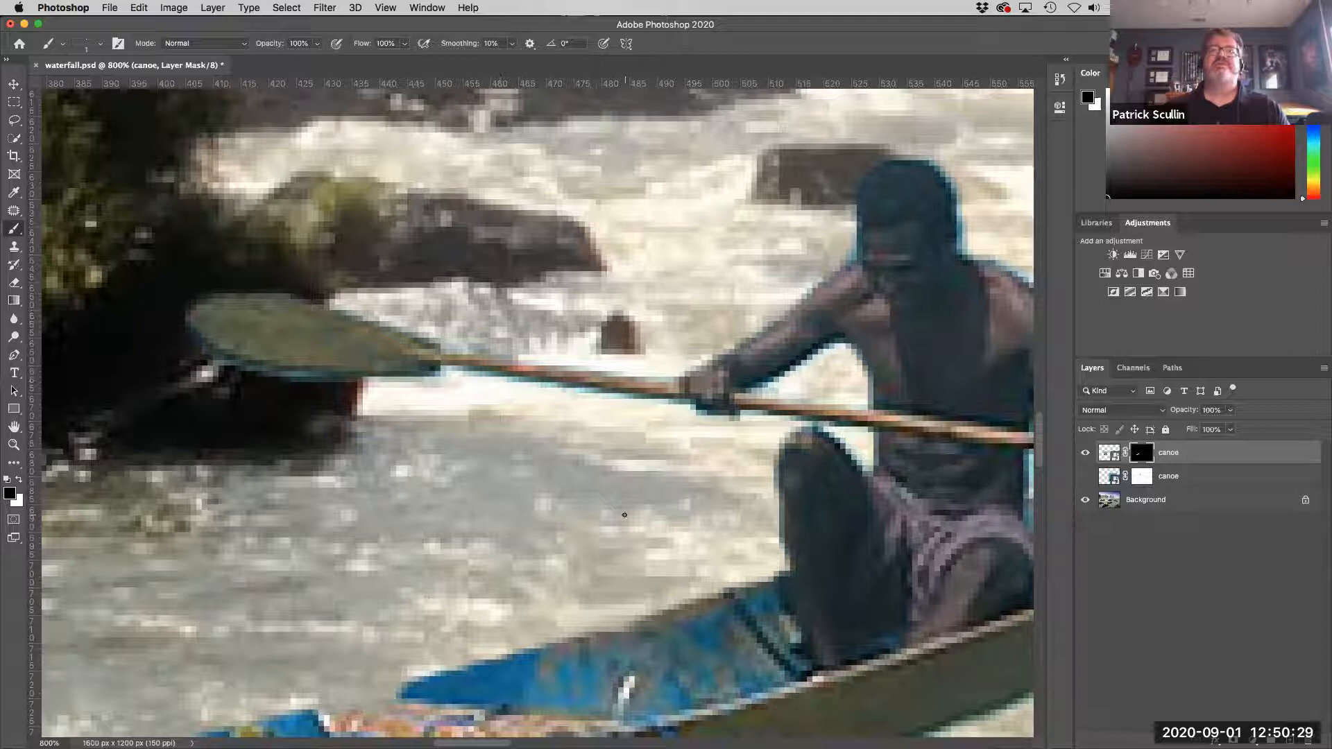
key(super+minus)
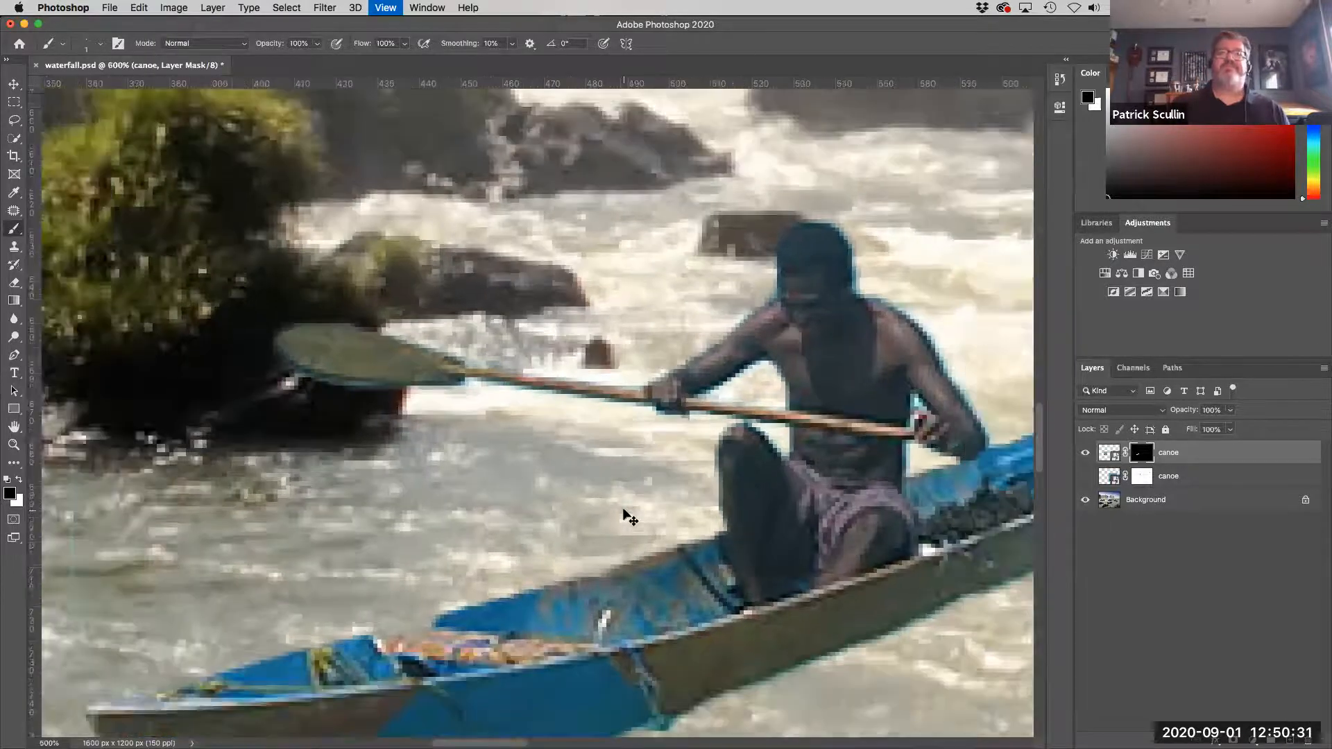
Step: Target the canoe picture instead of its mask and add a Hue/Saturation adjustment layer above it
key(super+minus)
key(super+minus)
key(super+minus)
key(super+minus)
key(super+minus)
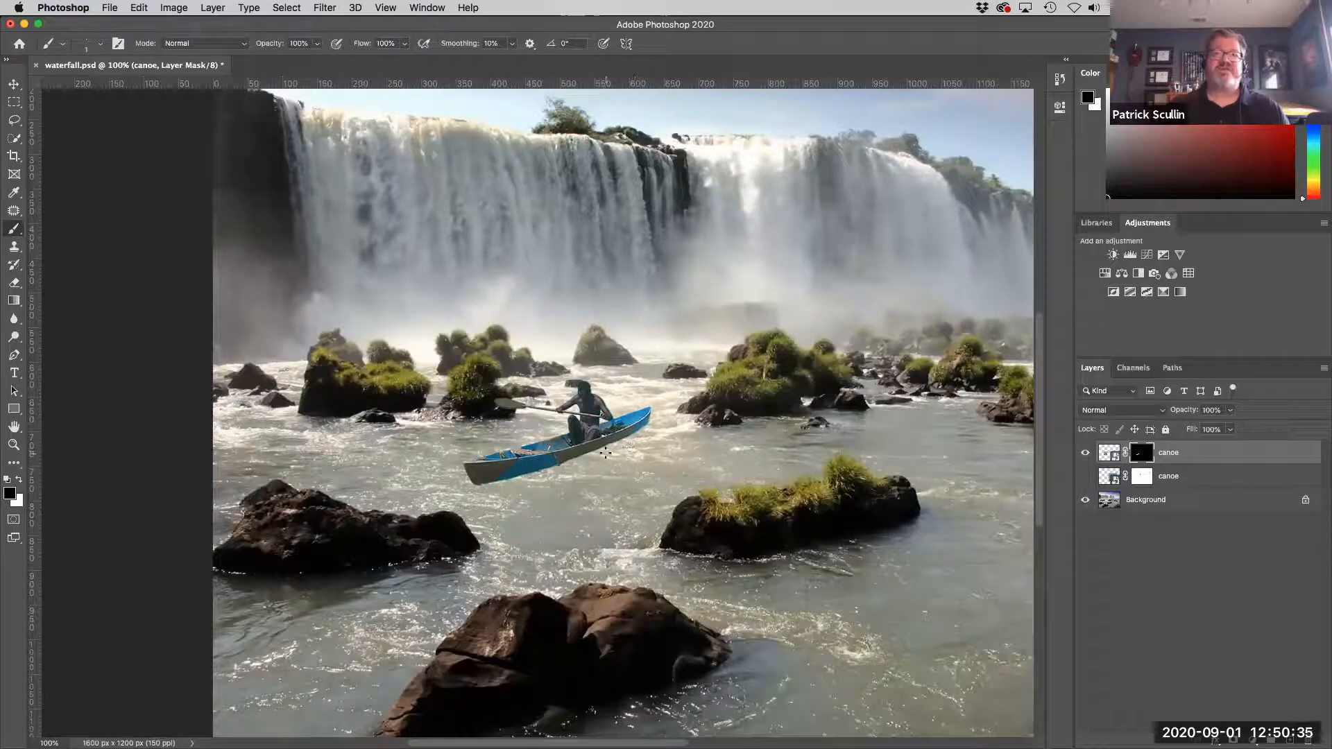
drag(602, 444, 629, 463)
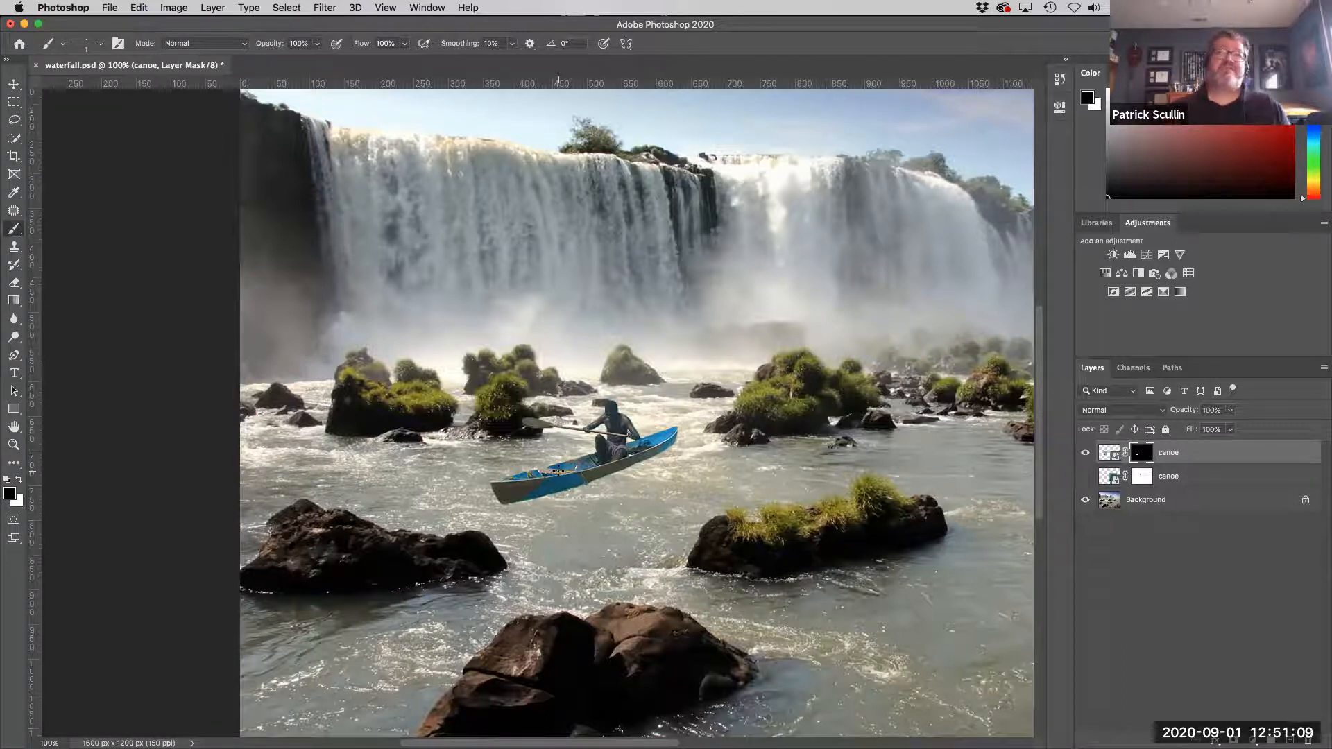
click(1108, 452)
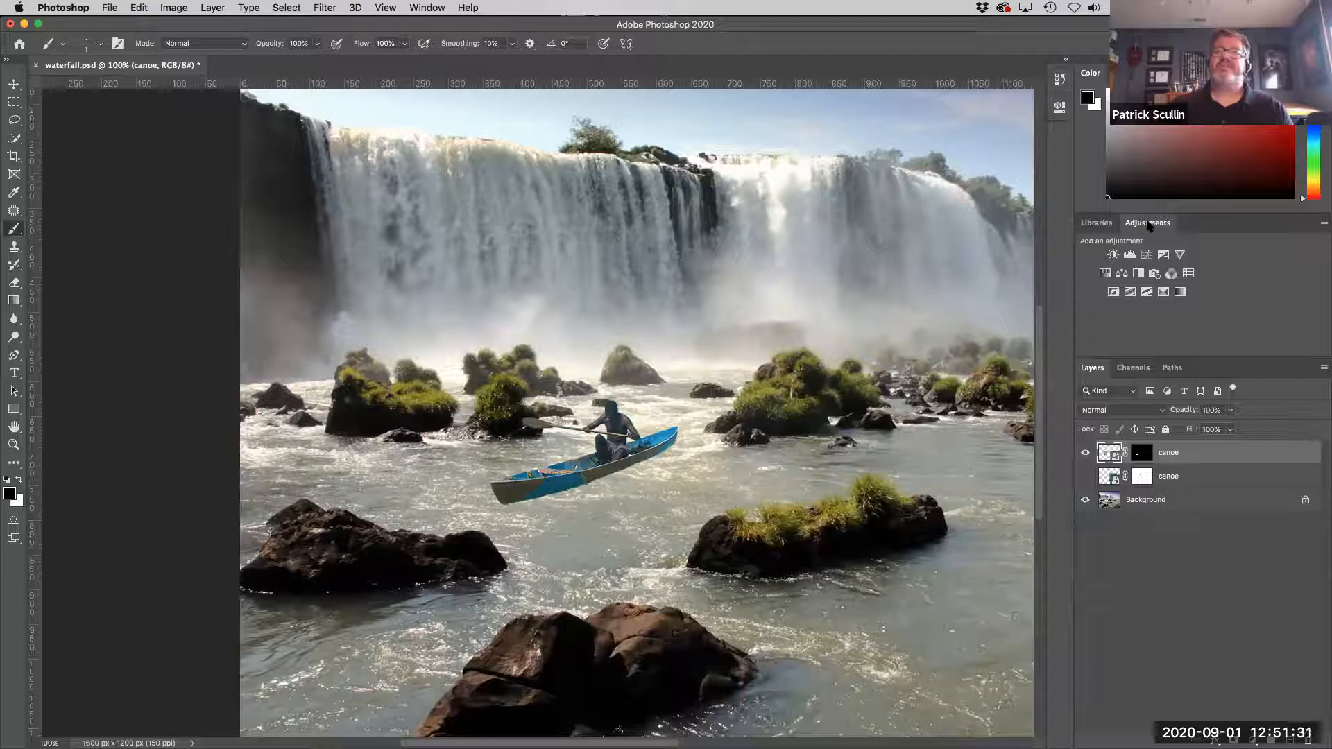
click(427, 8)
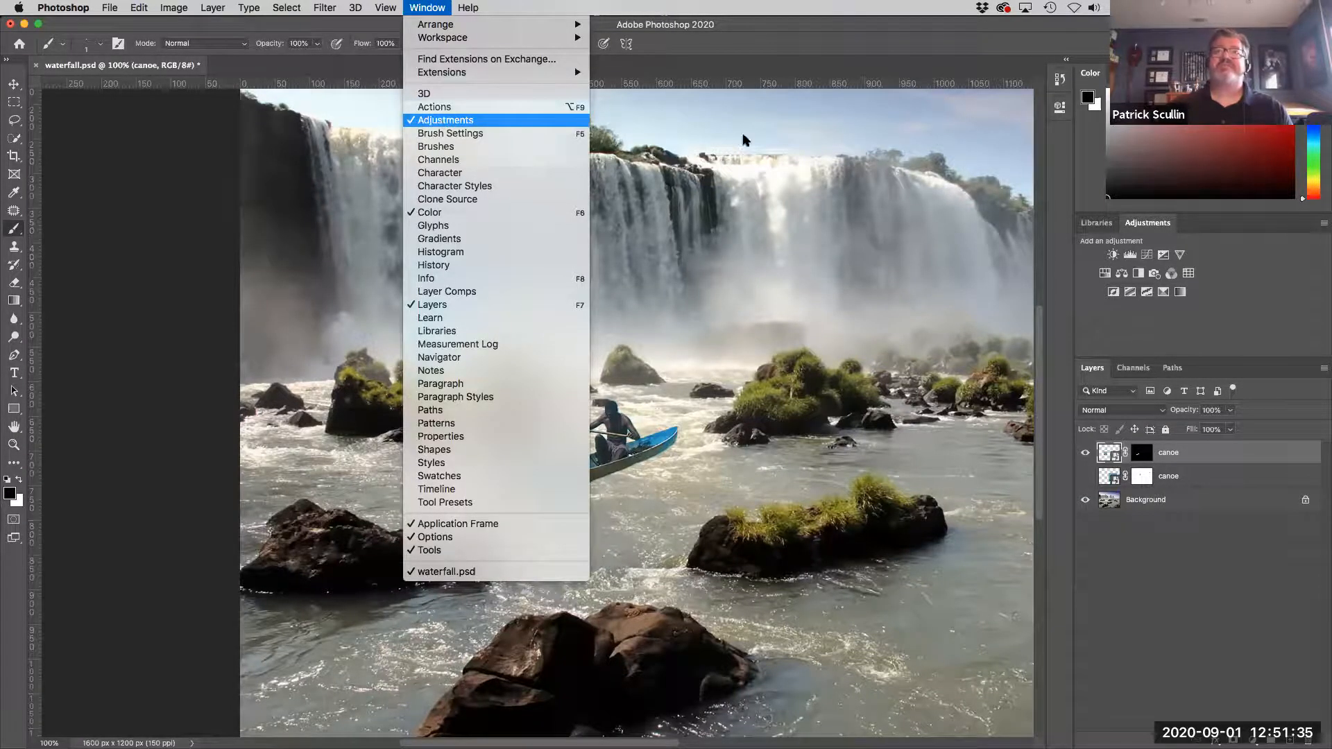
click(1235, 339)
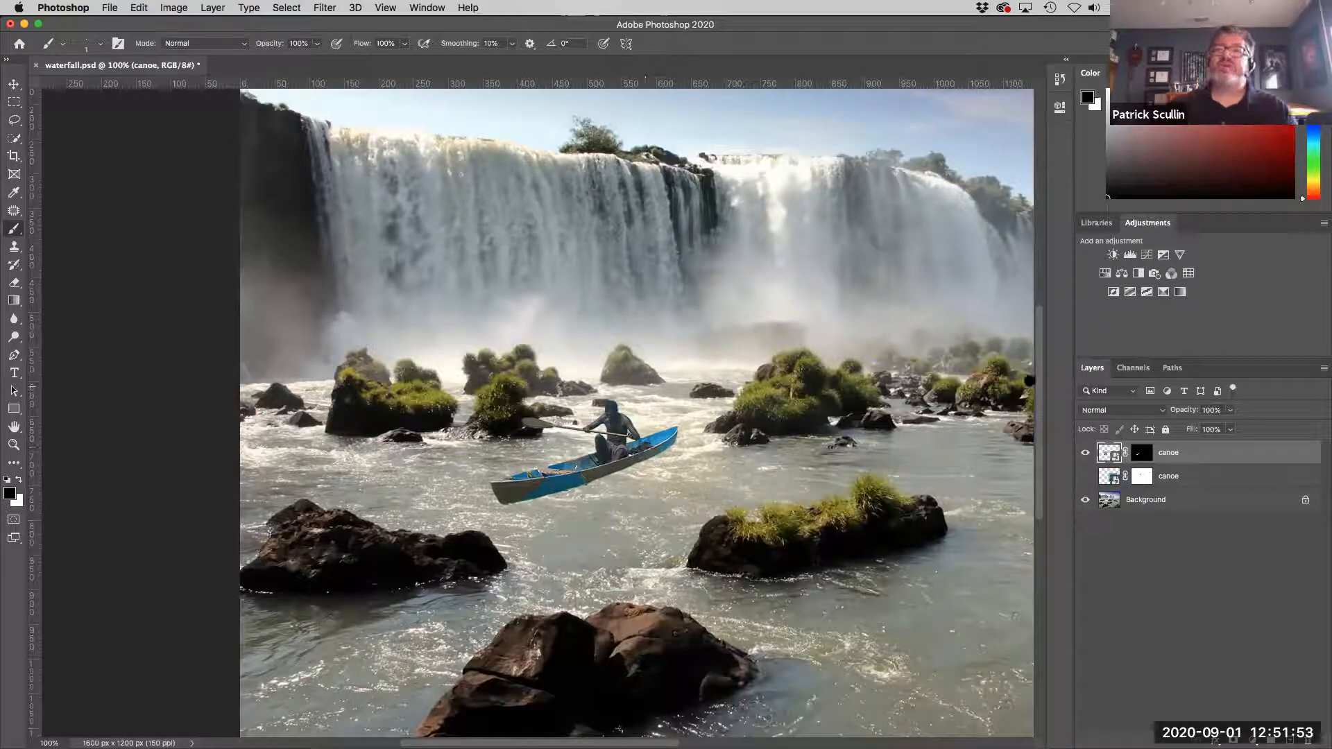
click(1104, 275)
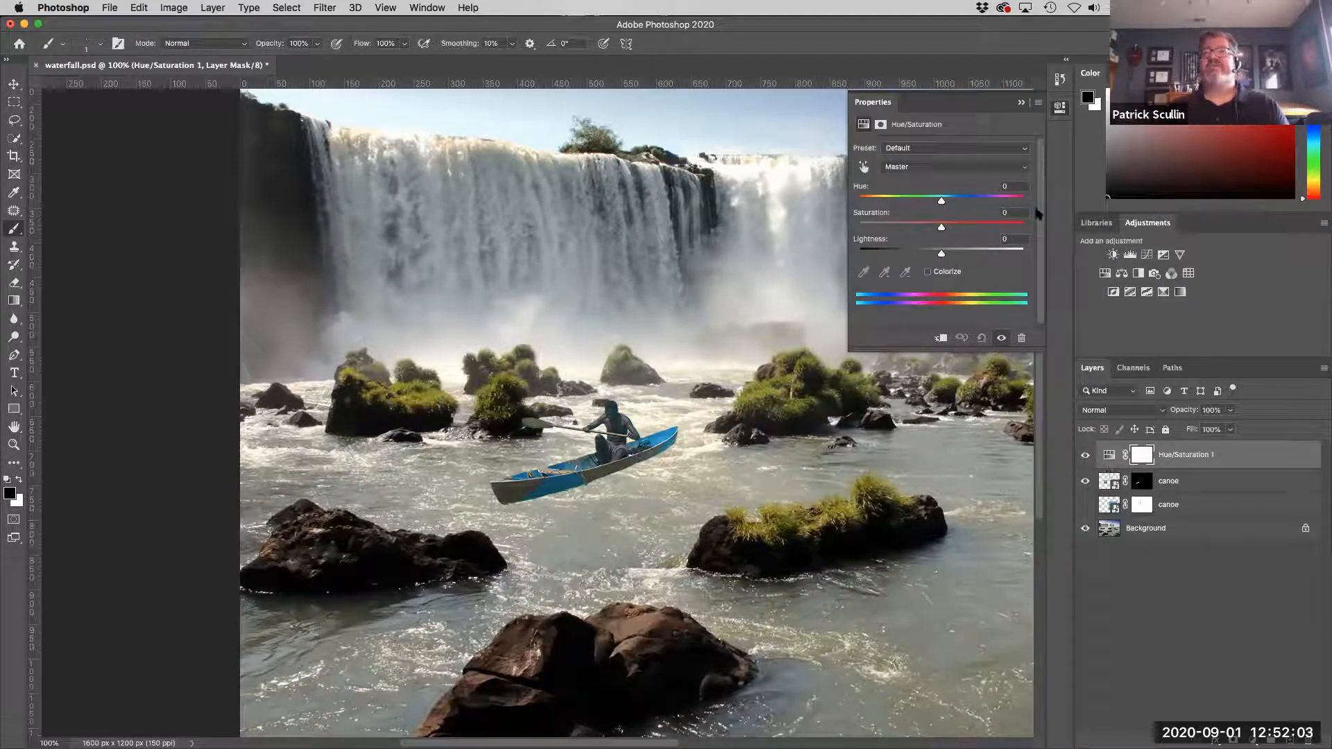
click(1021, 102)
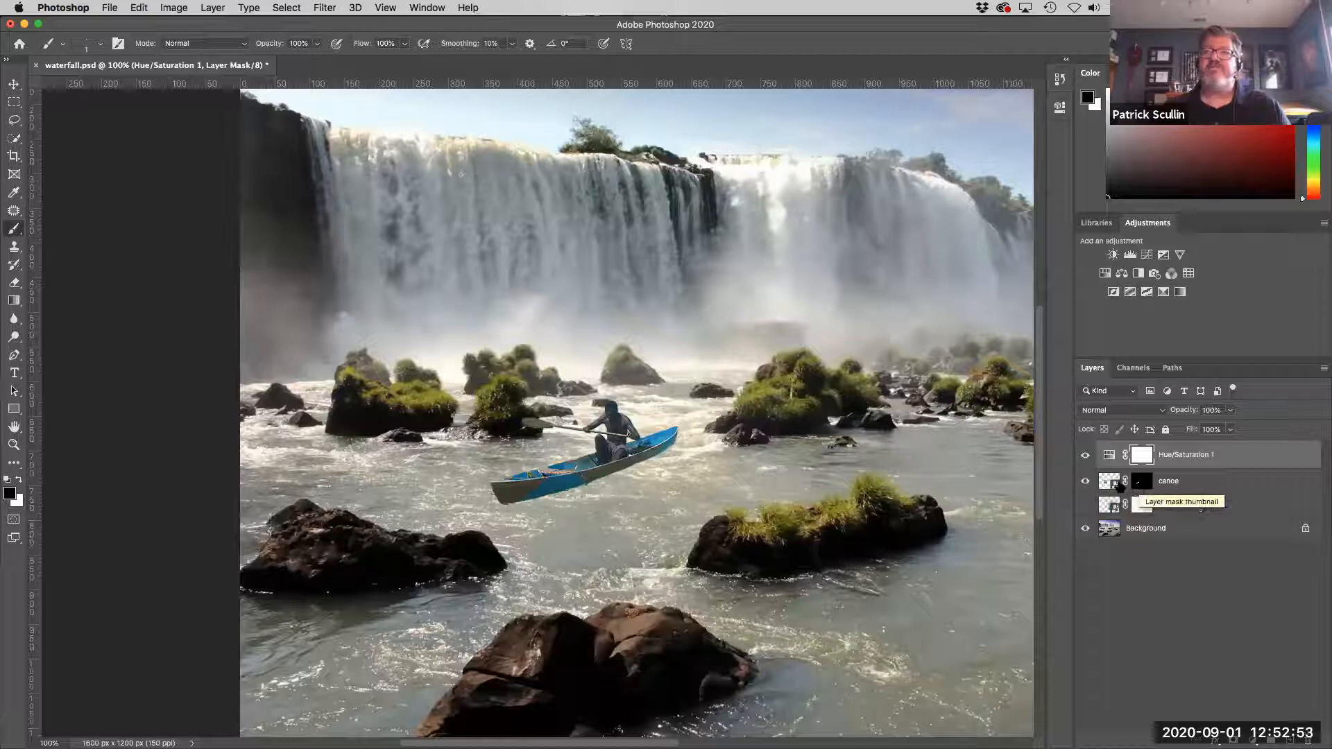
Step: Load the canoe layer's mask as a selection and invert it to select everything outside the canoe and paddler
super+click(1114, 485)
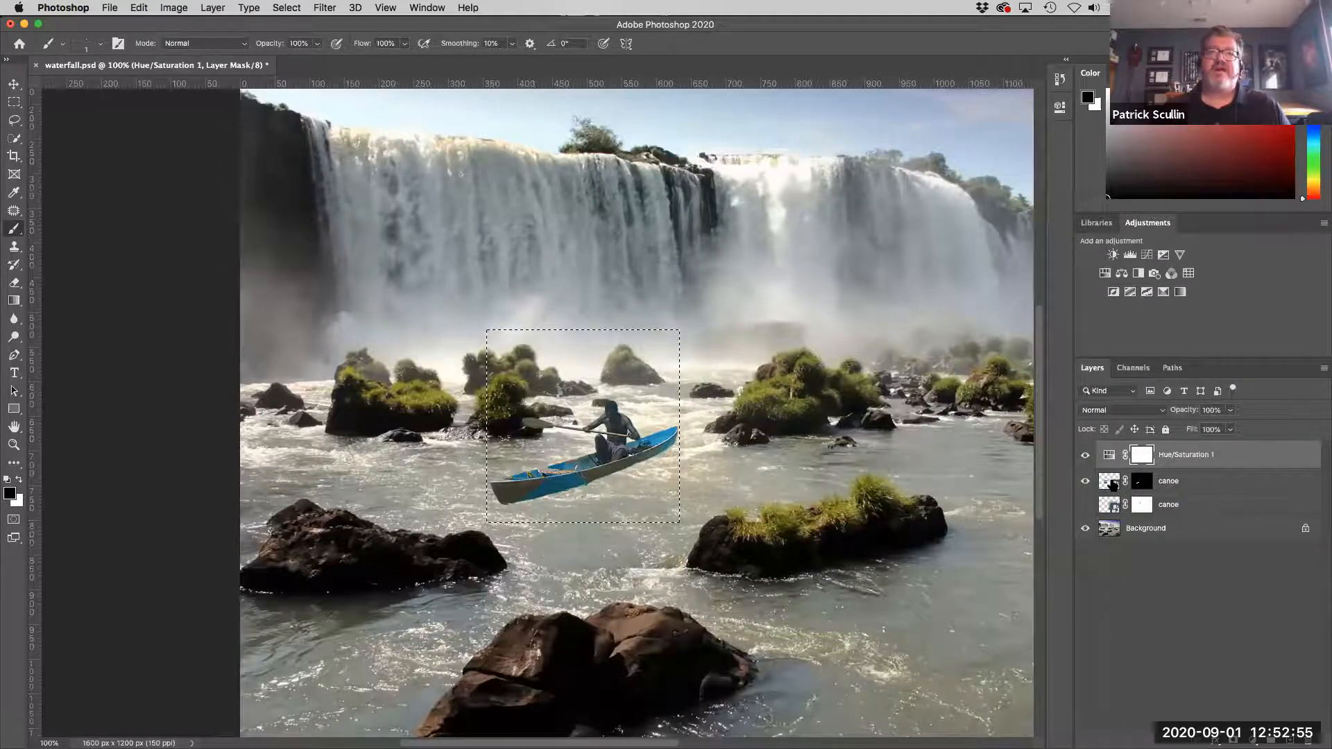
key(super+z)
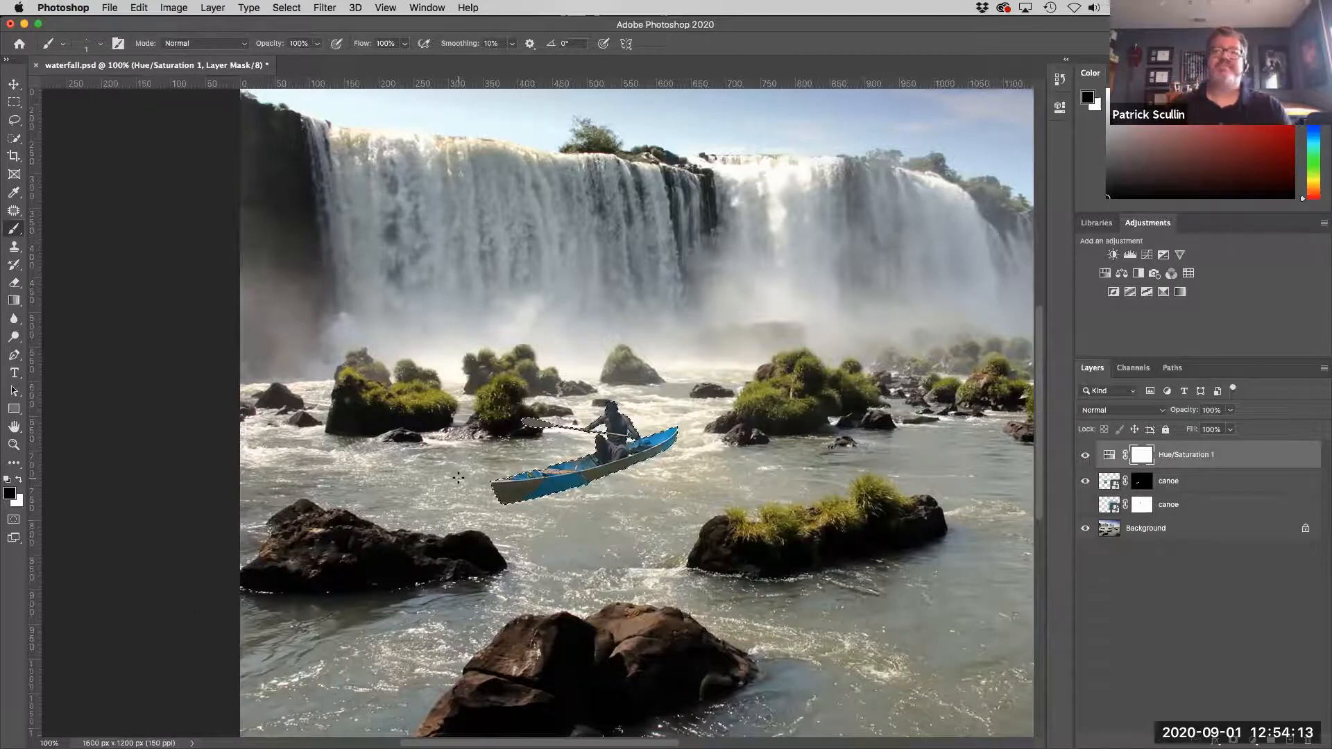
click(289, 7)
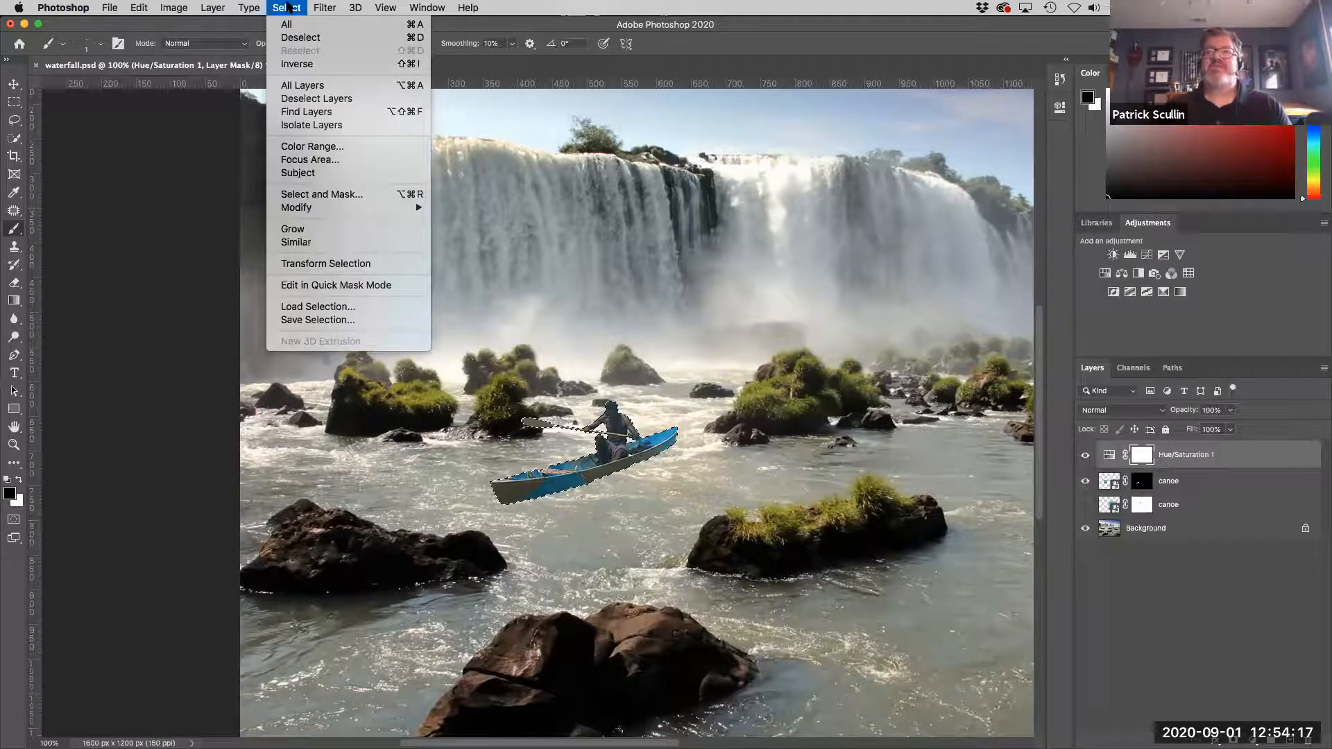
click(317, 69)
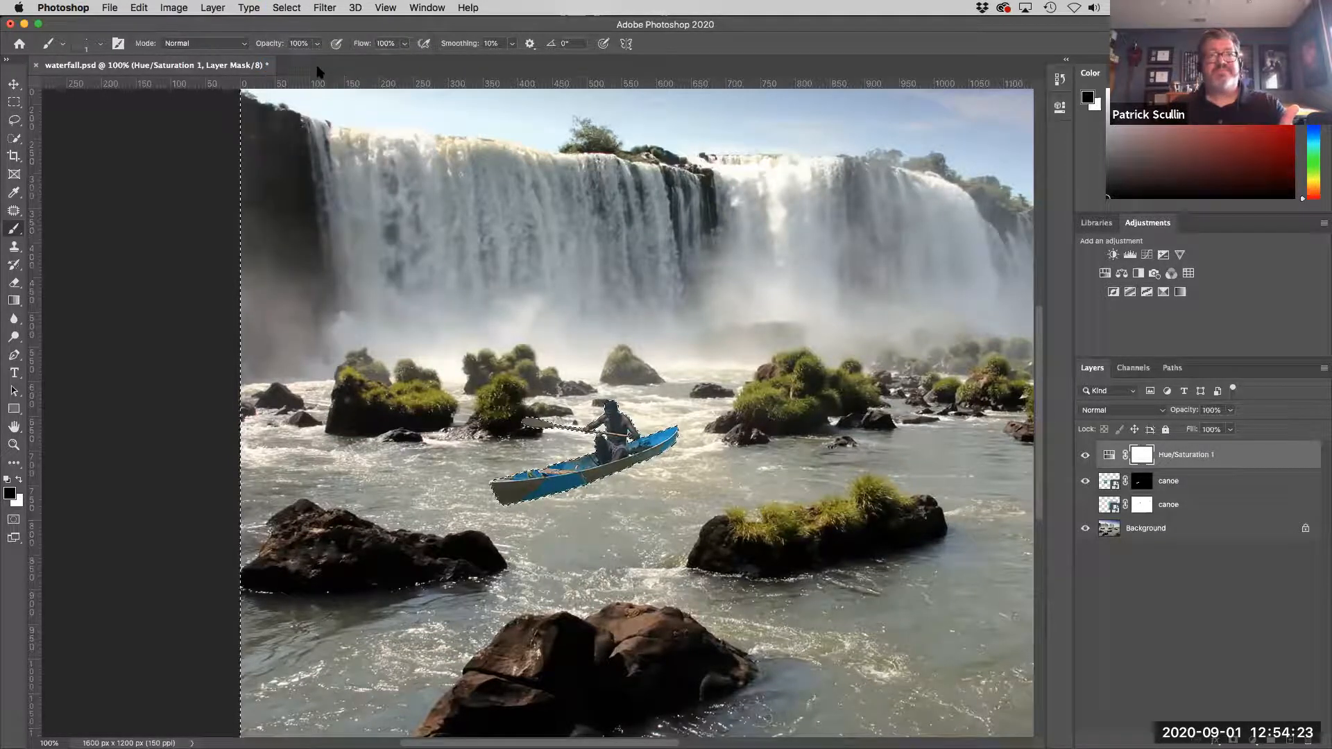
Step: Fill the selected area of the Hue/Saturation mask with black in Normal mode at 100% opacity and deselect
key(super+0)
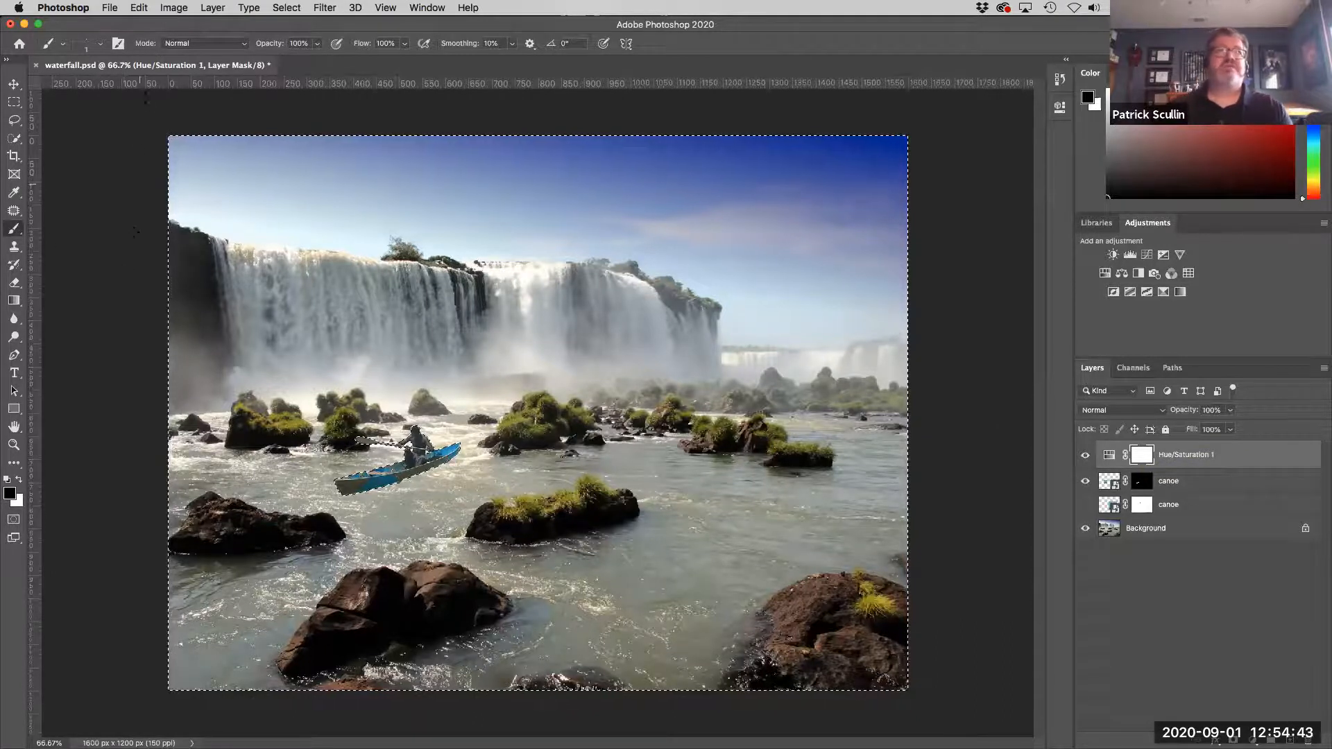
click(140, 8)
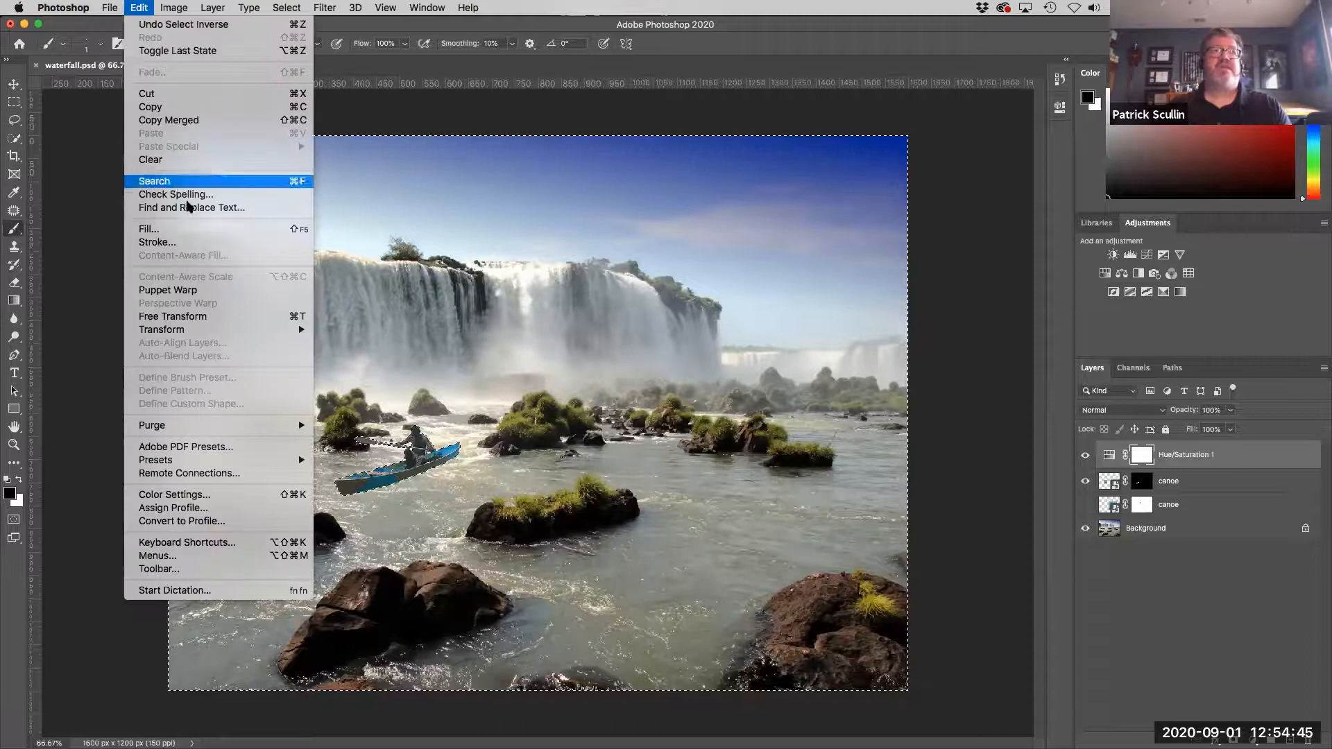
click(202, 230)
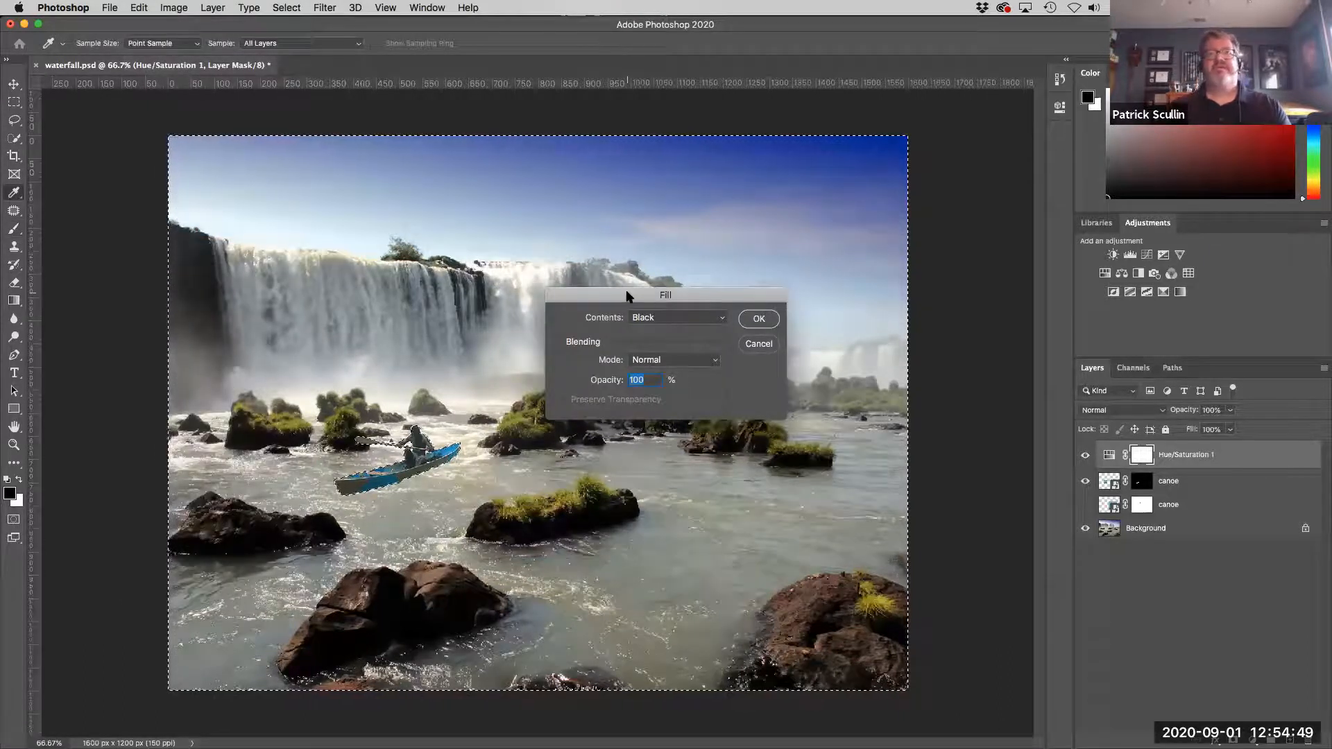
click(684, 318)
click(684, 323)
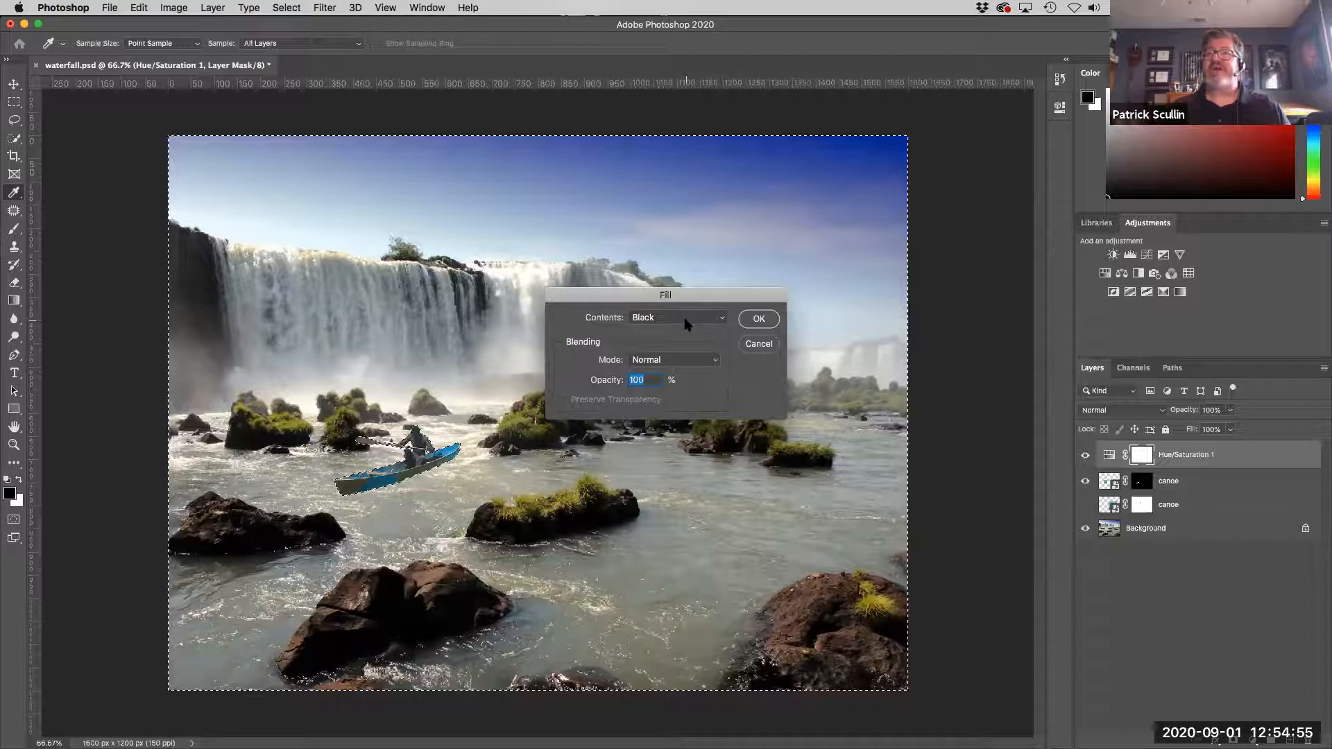
click(761, 321)
key(b)
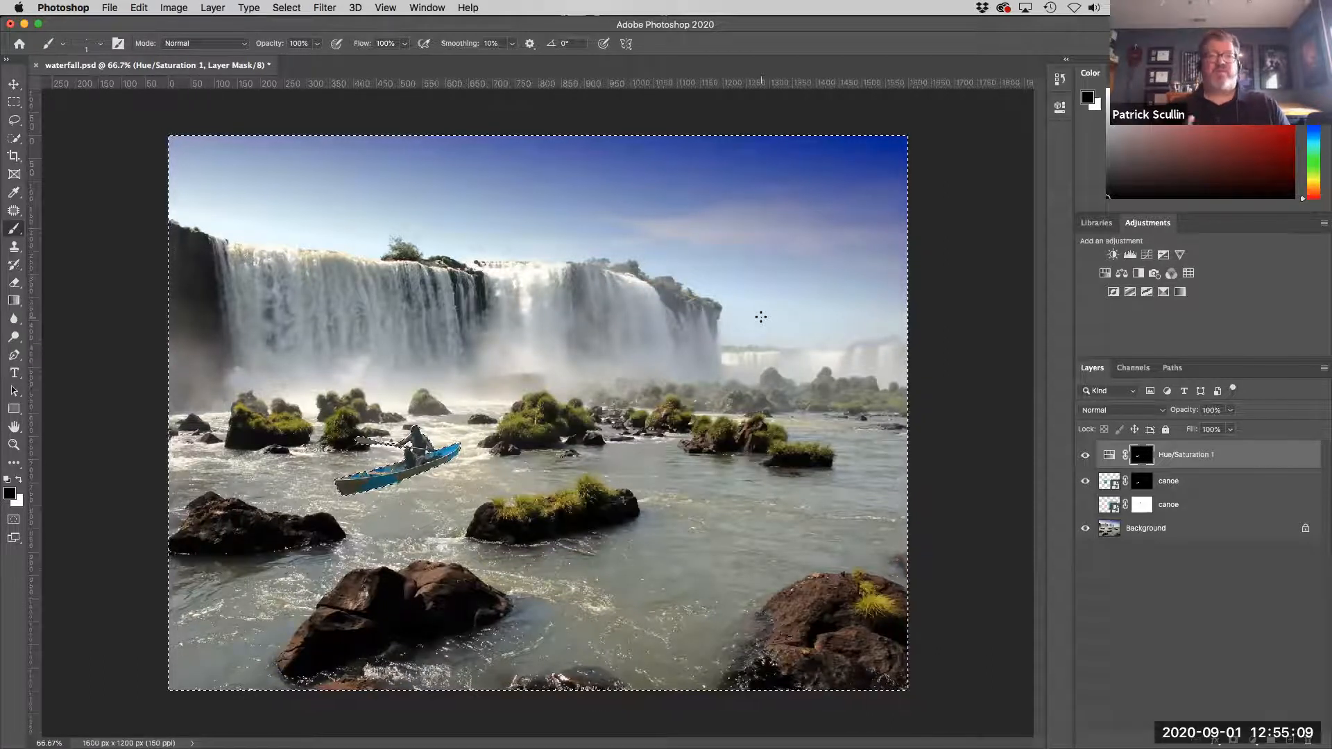
key(super+d)
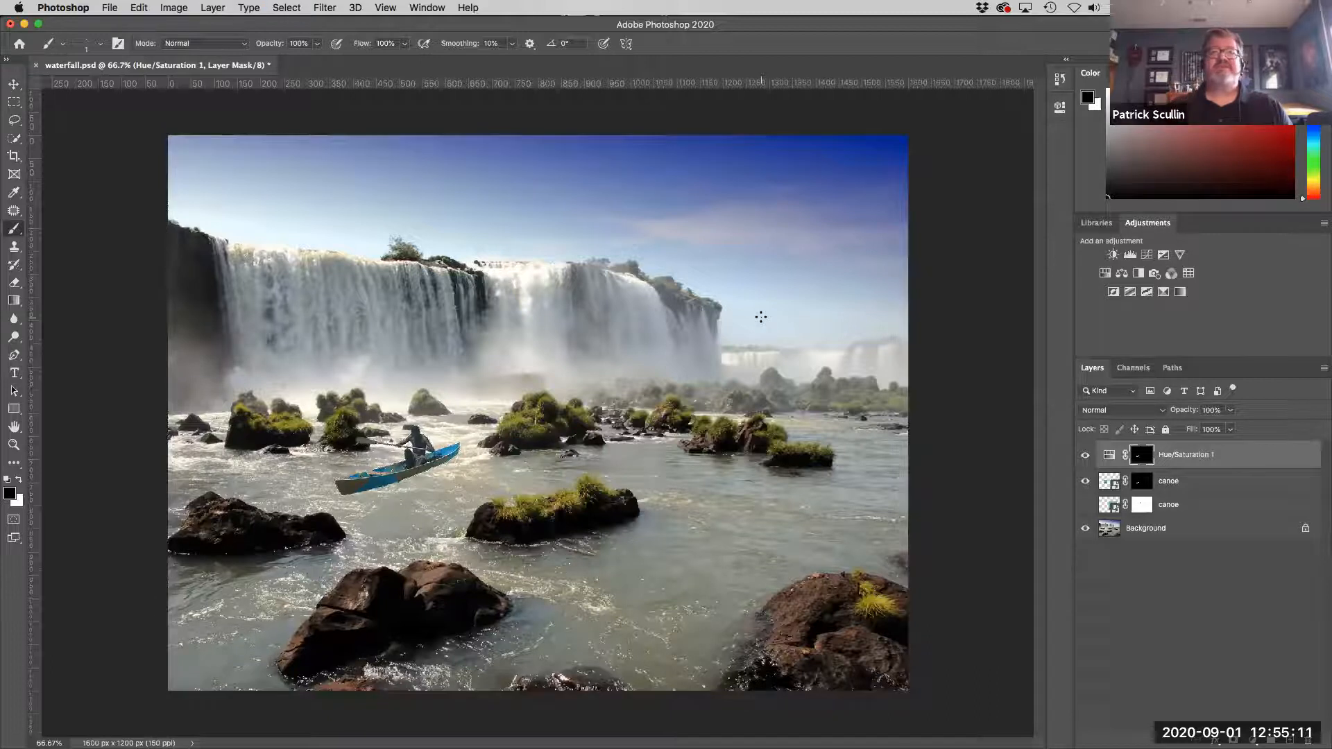
Step: In the Hue/Saturation adjustment, shift the canoe's hue slightly in the positive direction and set Saturation to -43 and Lightness to -18
key(super+1)
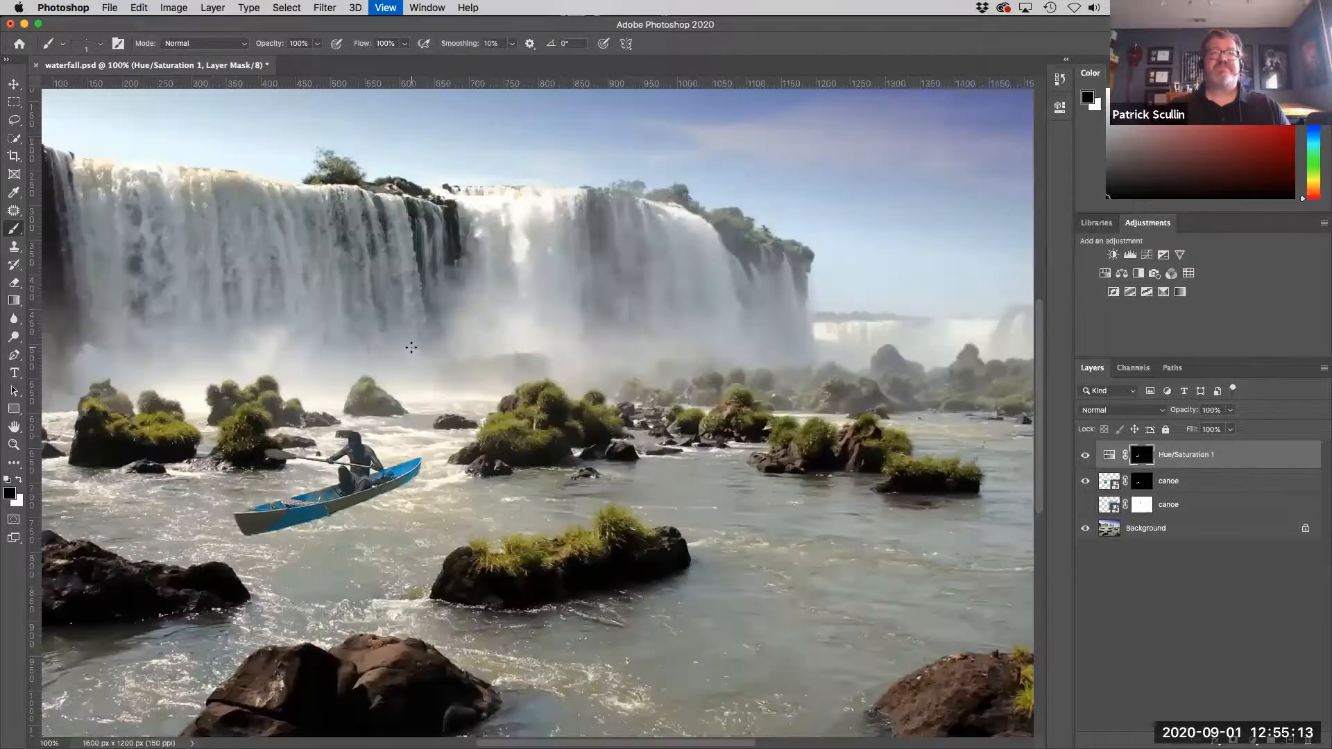
key(super+equal)
scroll(732, 378, left, 8)
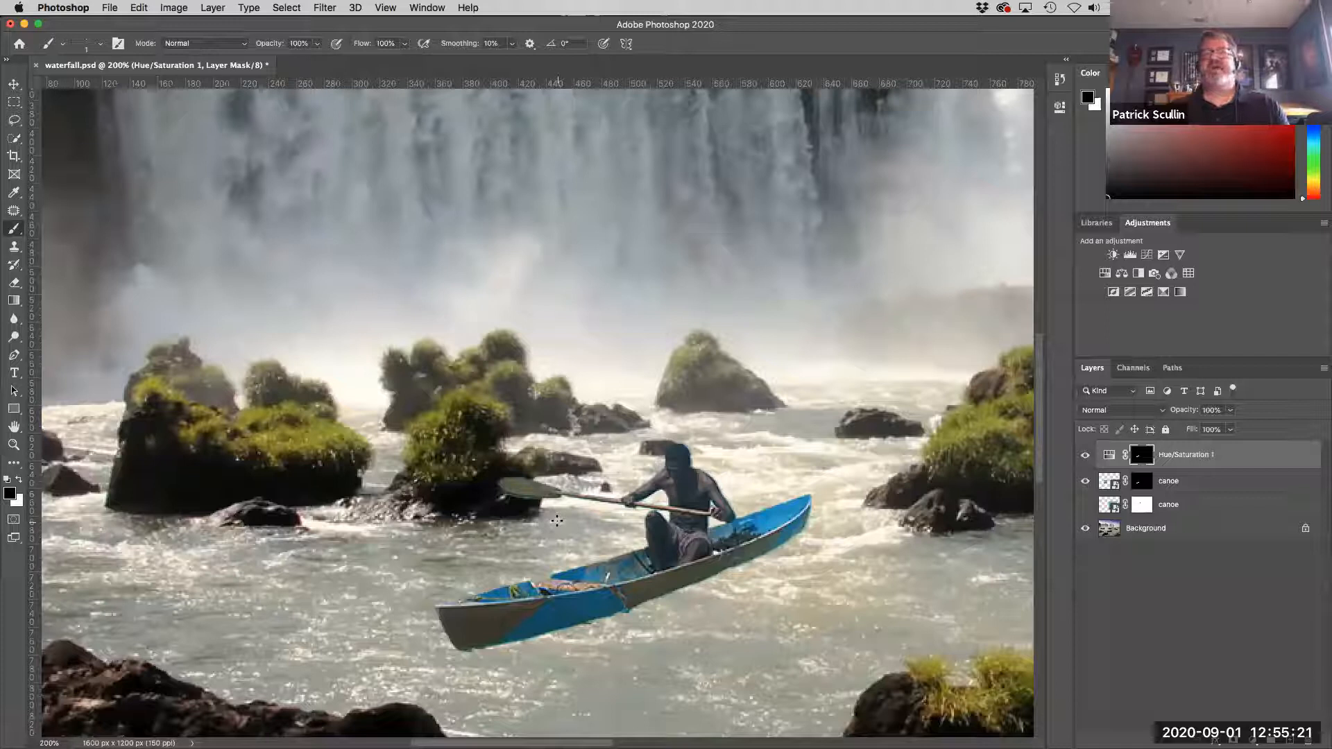
double_click(1110, 460)
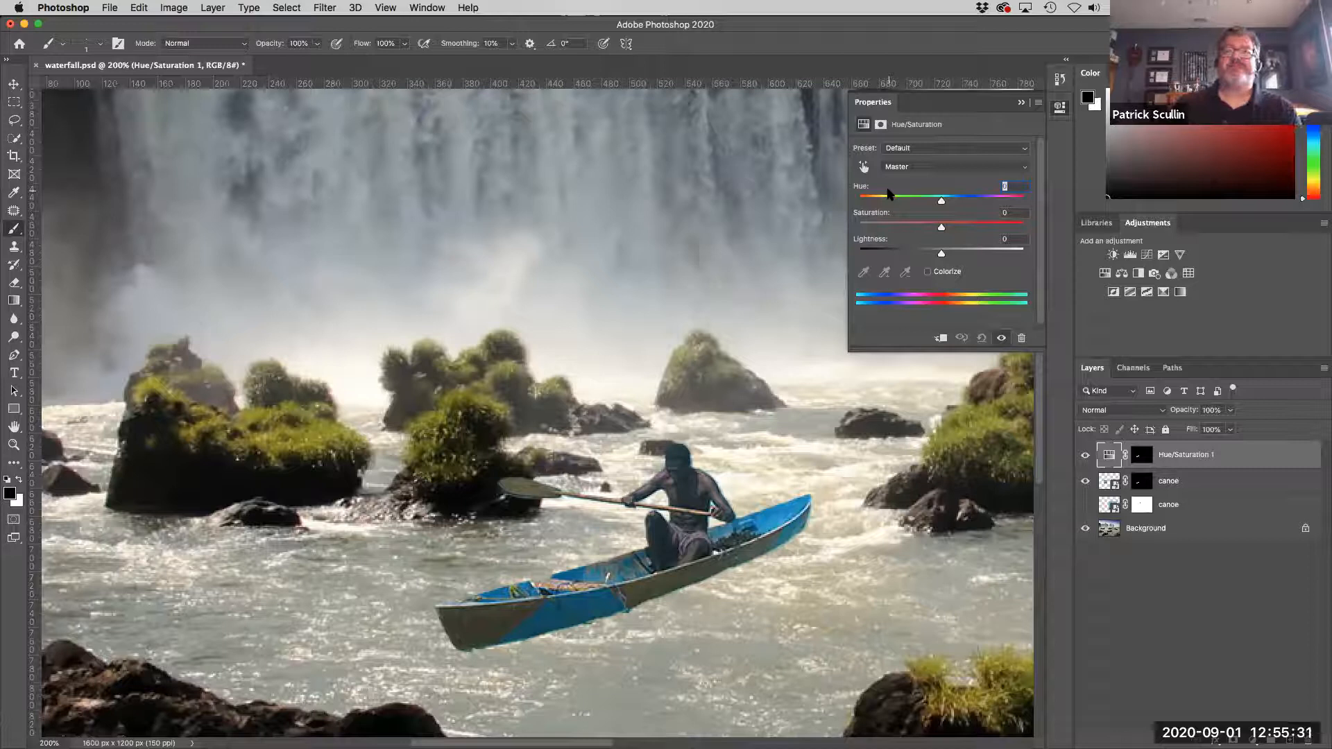
mouse_move(955, 204)
mouse_down()
mouse_move(1009, 202)
mouse_move(878, 201)
mouse_move(989, 202)
mouse_move(908, 208)
mouse_move(969, 219)
mouse_move(941, 222)
mouse_up()
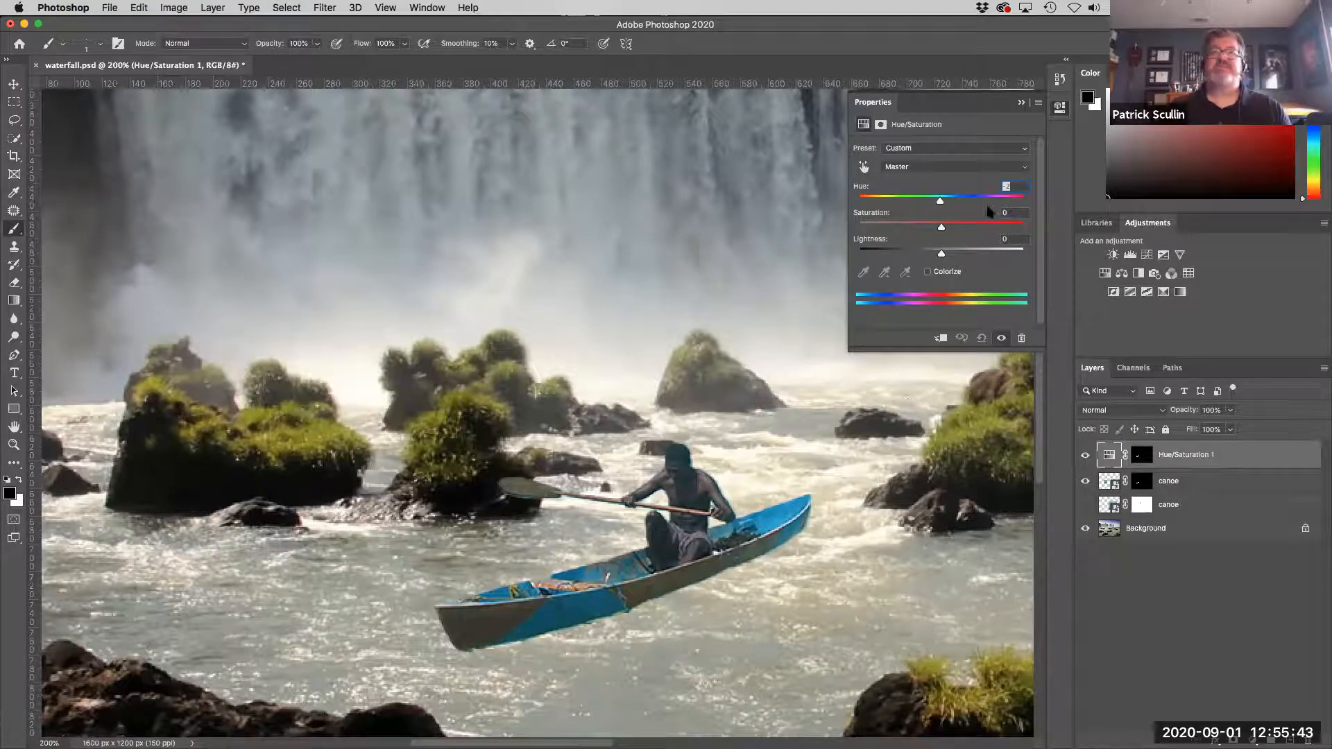
mouse_move(940, 201)
mouse_down()
mouse_move(974, 202)
mouse_move(918, 203)
mouse_move(936, 203)
mouse_up()
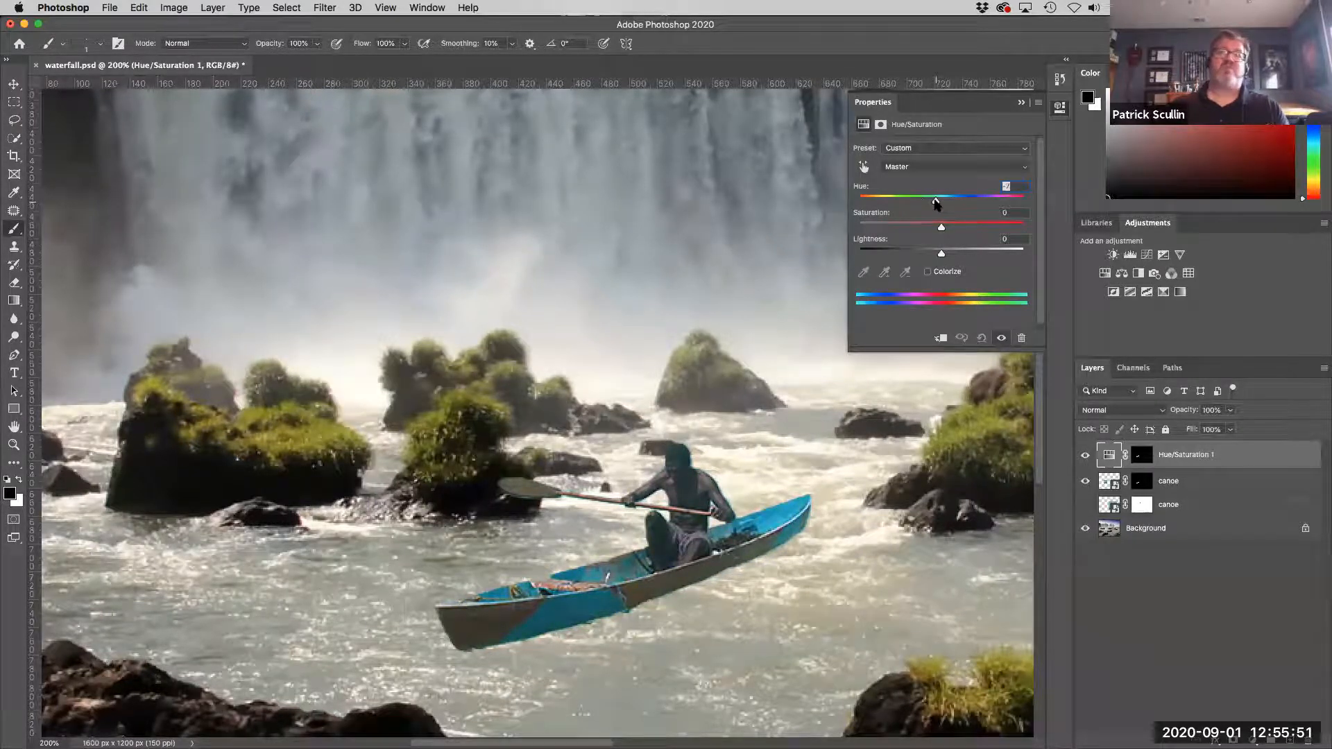
drag(942, 228, 926, 254)
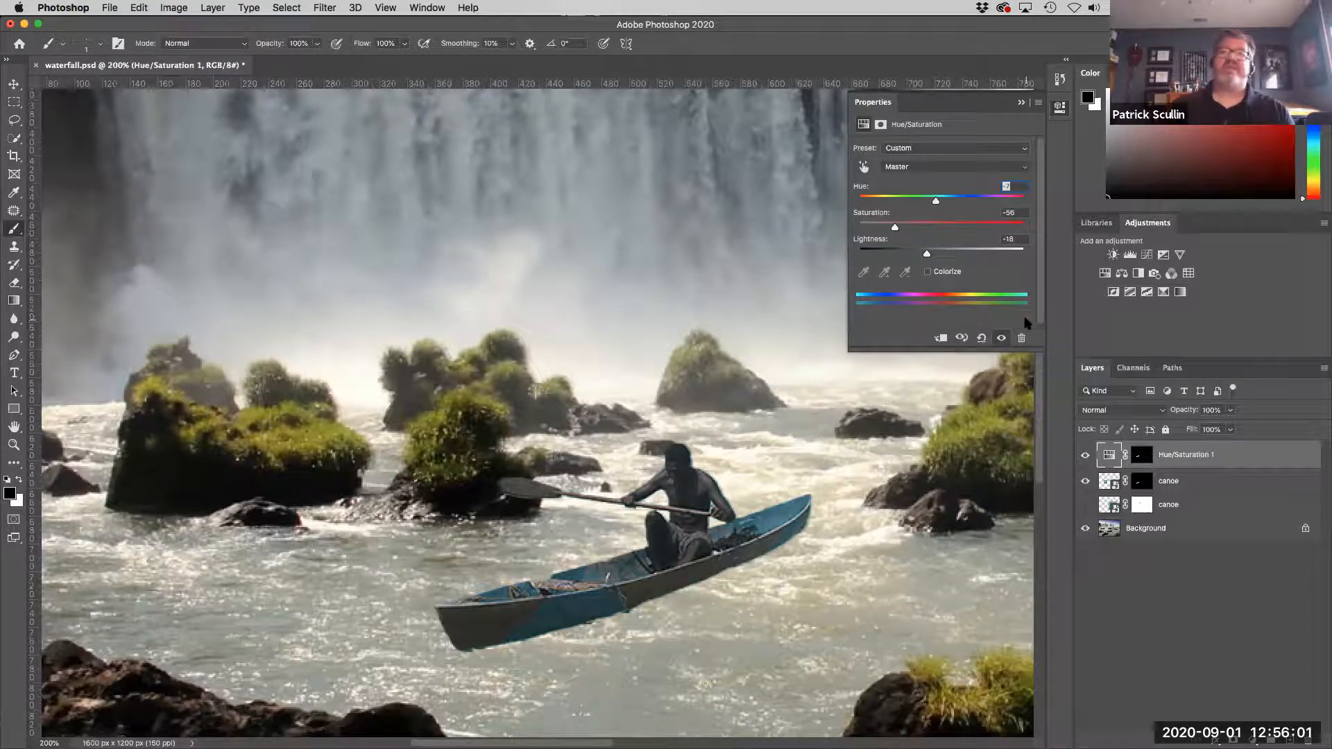
mouse_move(936, 202)
mouse_down()
mouse_move(949, 202)
mouse_move(906, 227)
mouse_up()
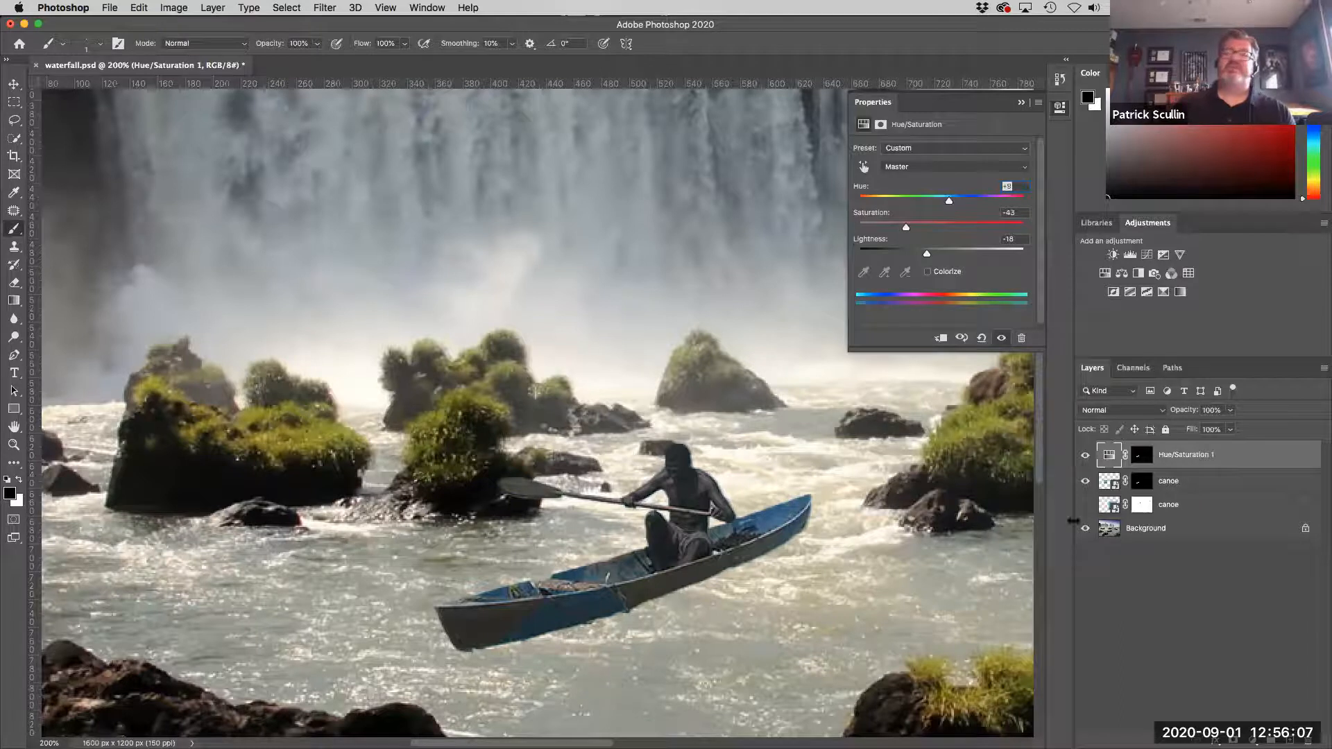
click(1021, 102)
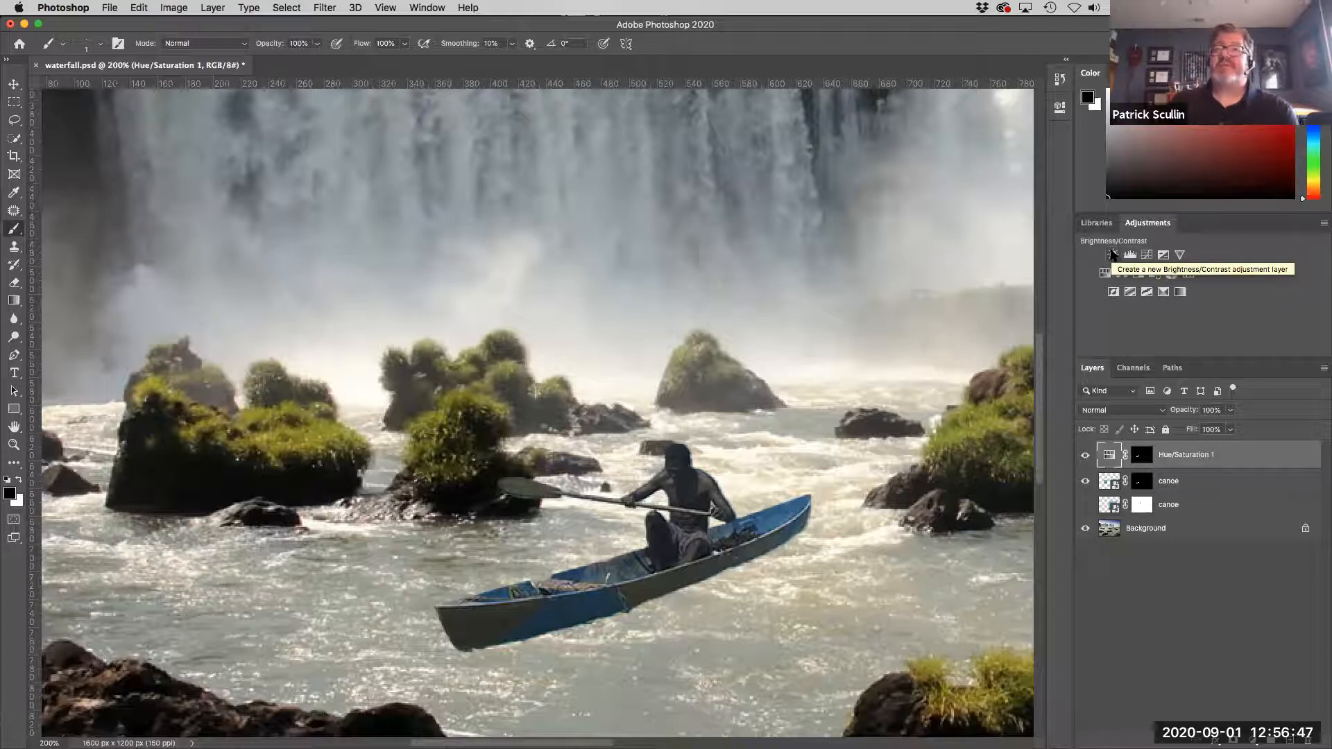
click(1112, 254)
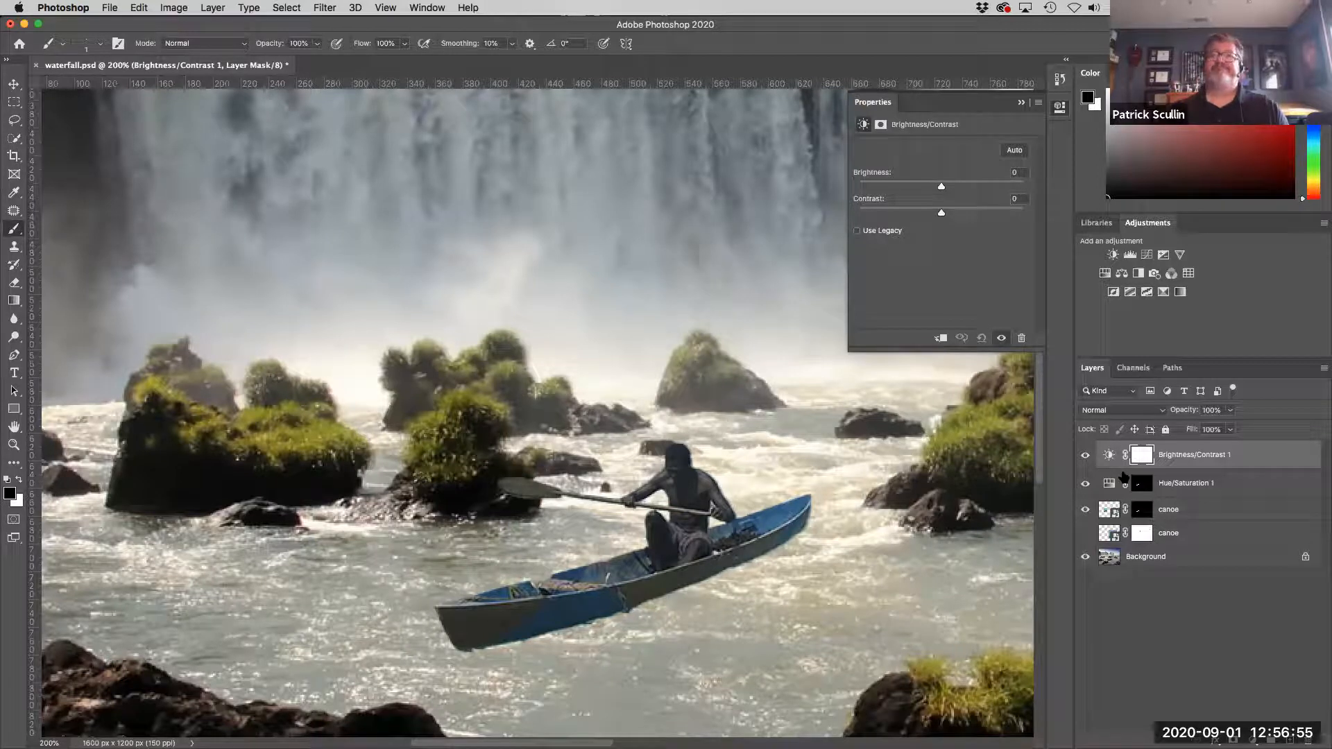
click(1019, 103)
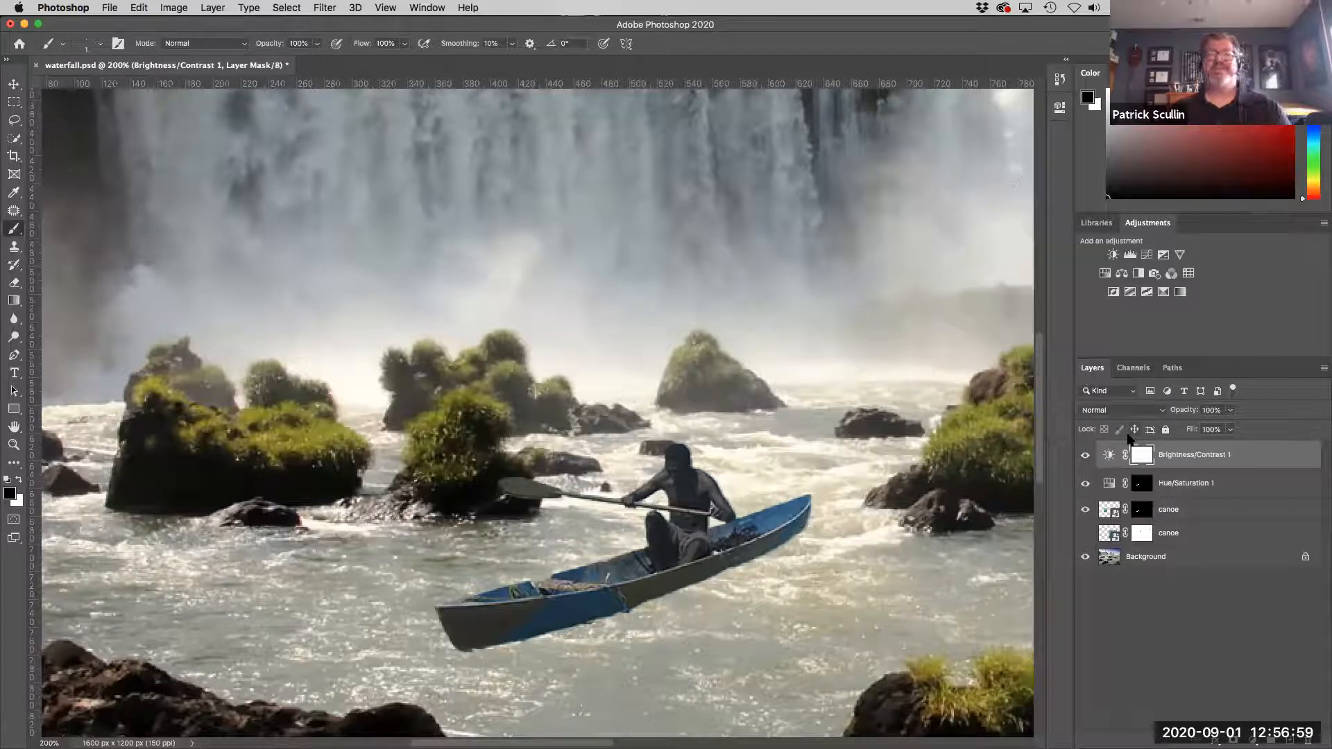
key(BackSpace)
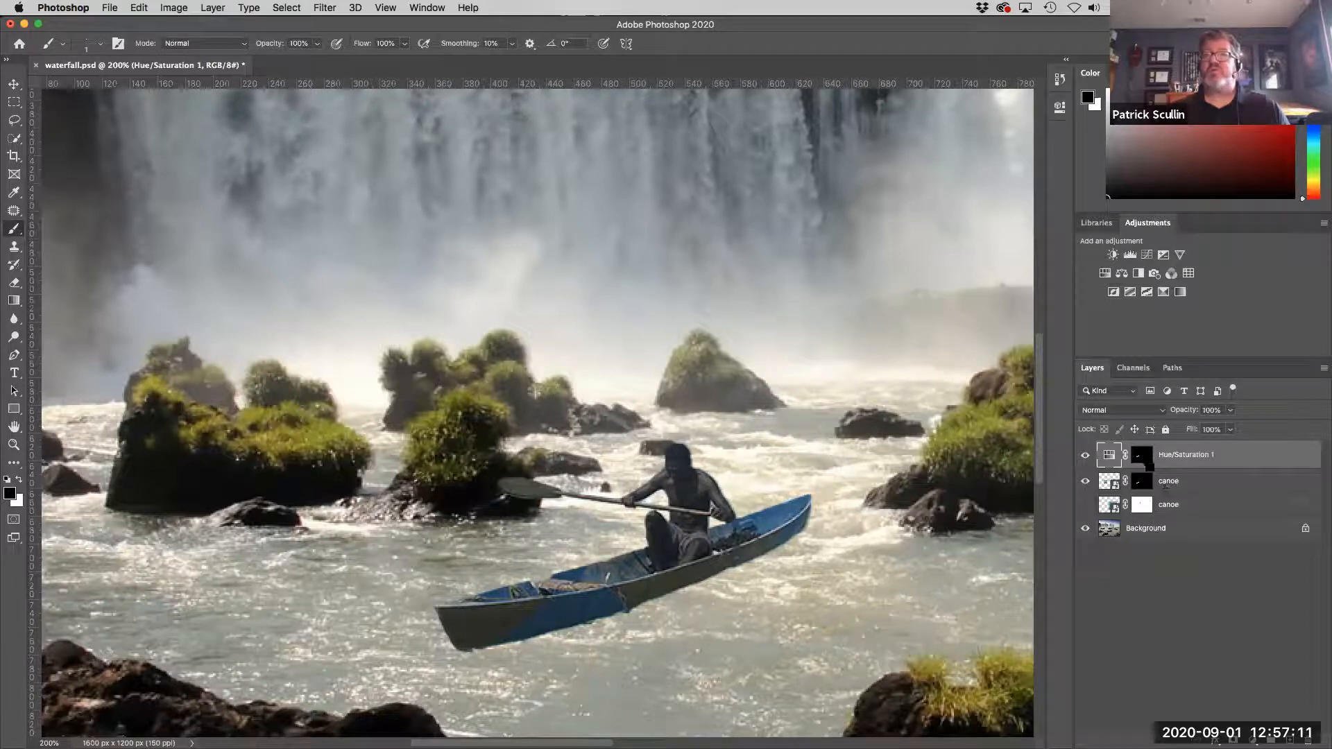
Step: Add a Brightness/Contrast layer masked by the Hue/Saturation mask's selection, with Brightness 63 and Contrast 56
super+click(1143, 459)
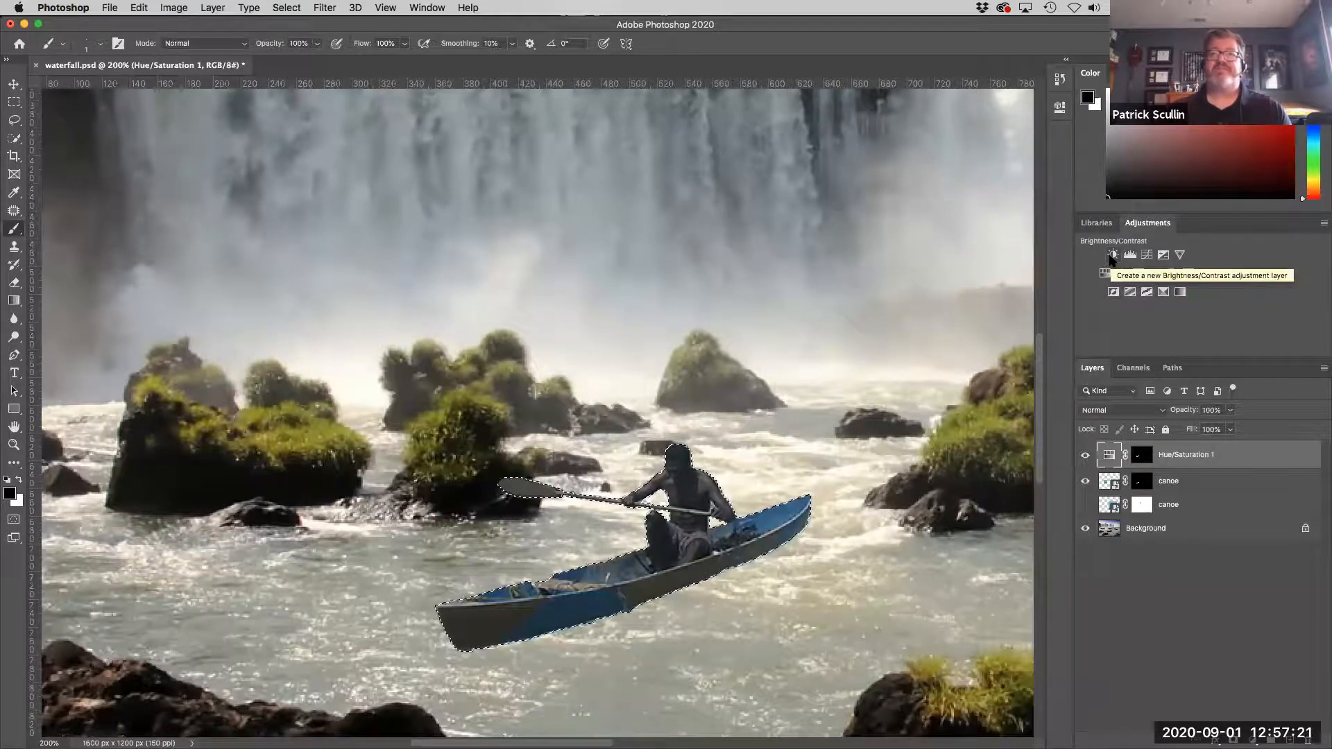
click(1112, 254)
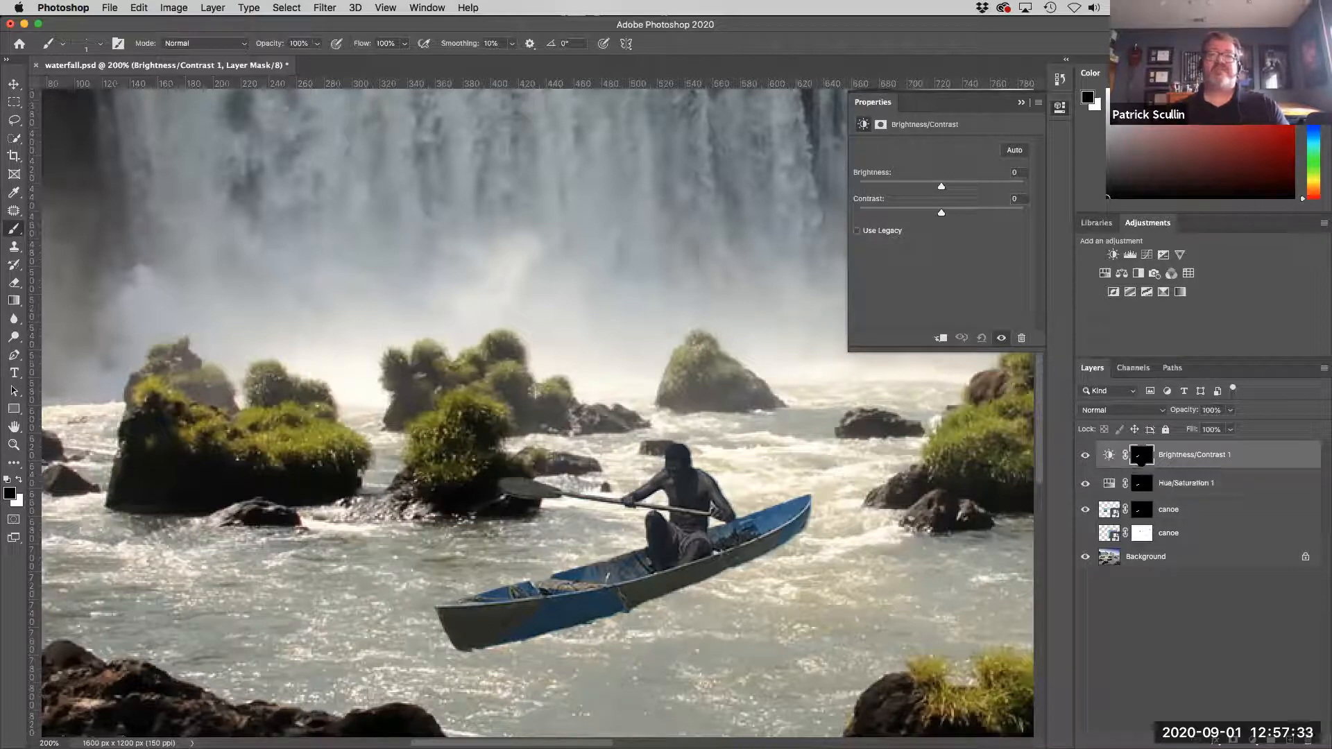
click(944, 187)
drag(941, 213, 988, 214)
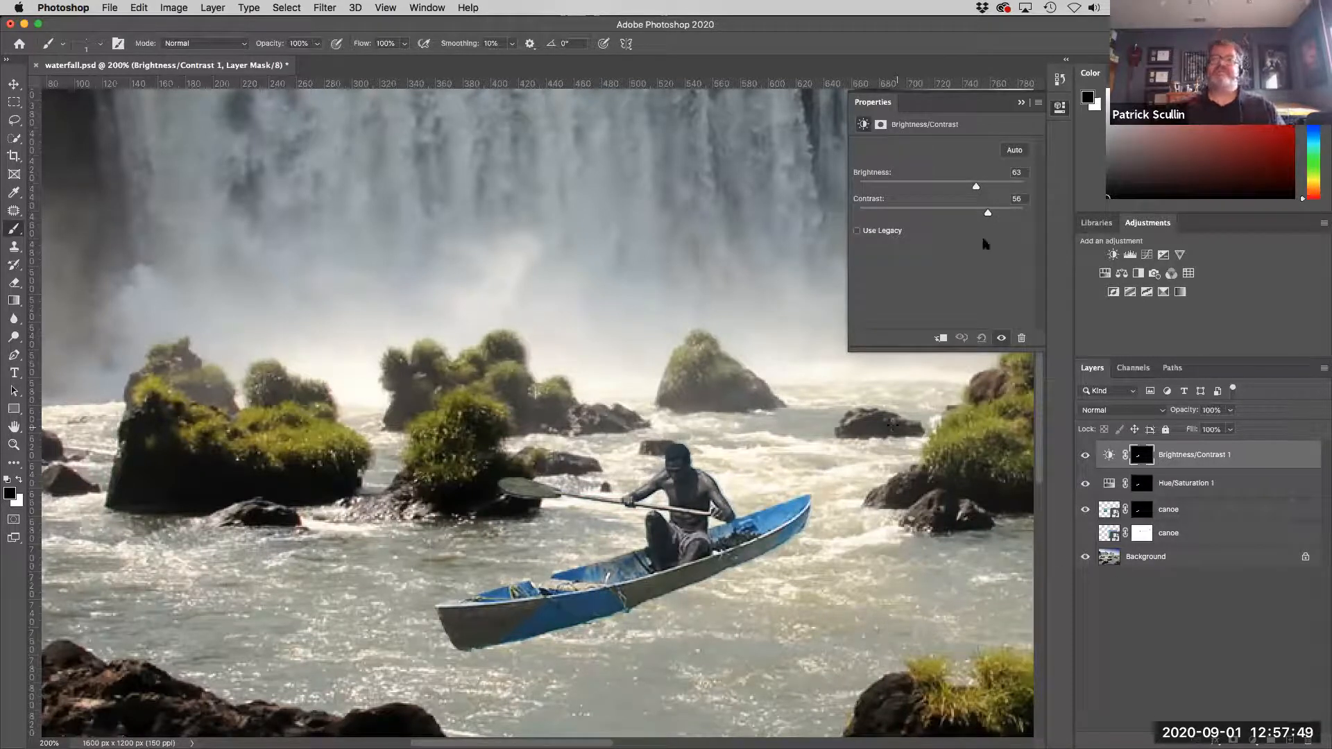
click(1021, 103)
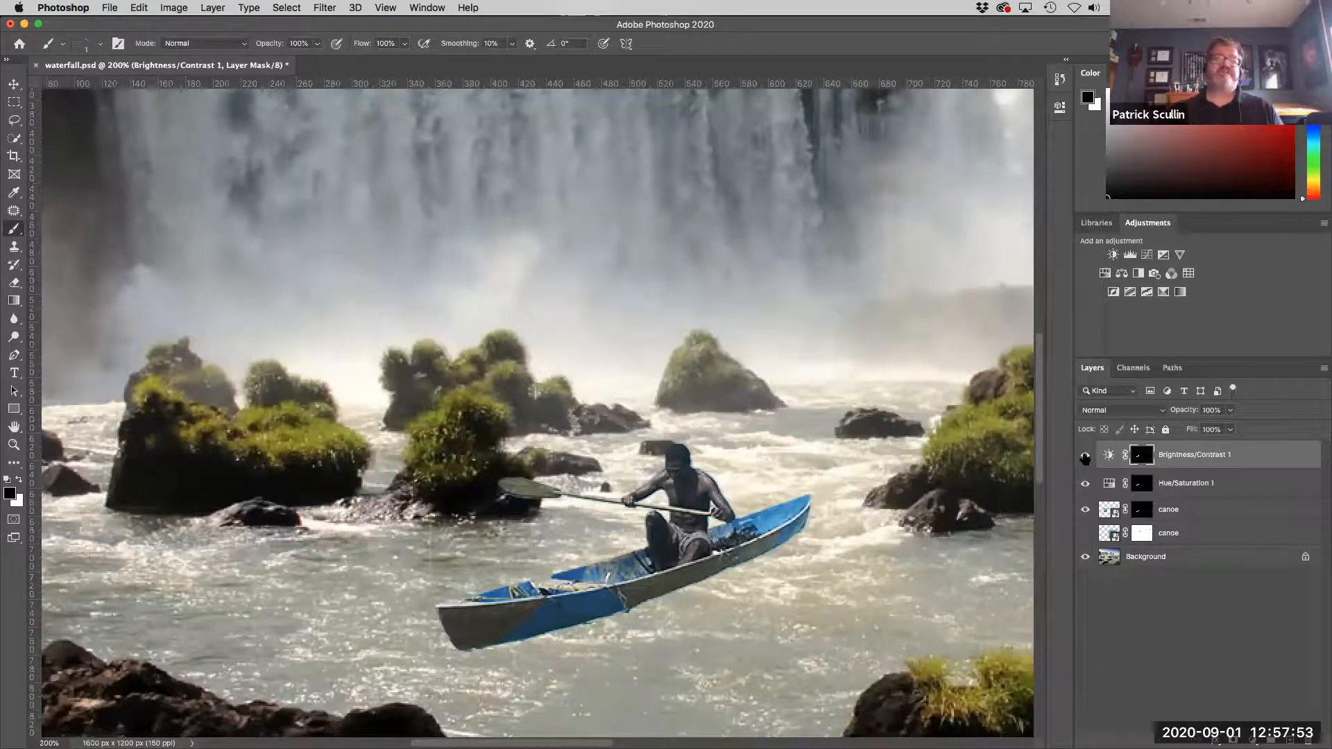
Step: Compare the canoe with and without the Brightness/Contrast layer and examine how it blends into the scene, overall and close up
click(1085, 457)
click(1085, 457)
click(1085, 456)
click(1084, 456)
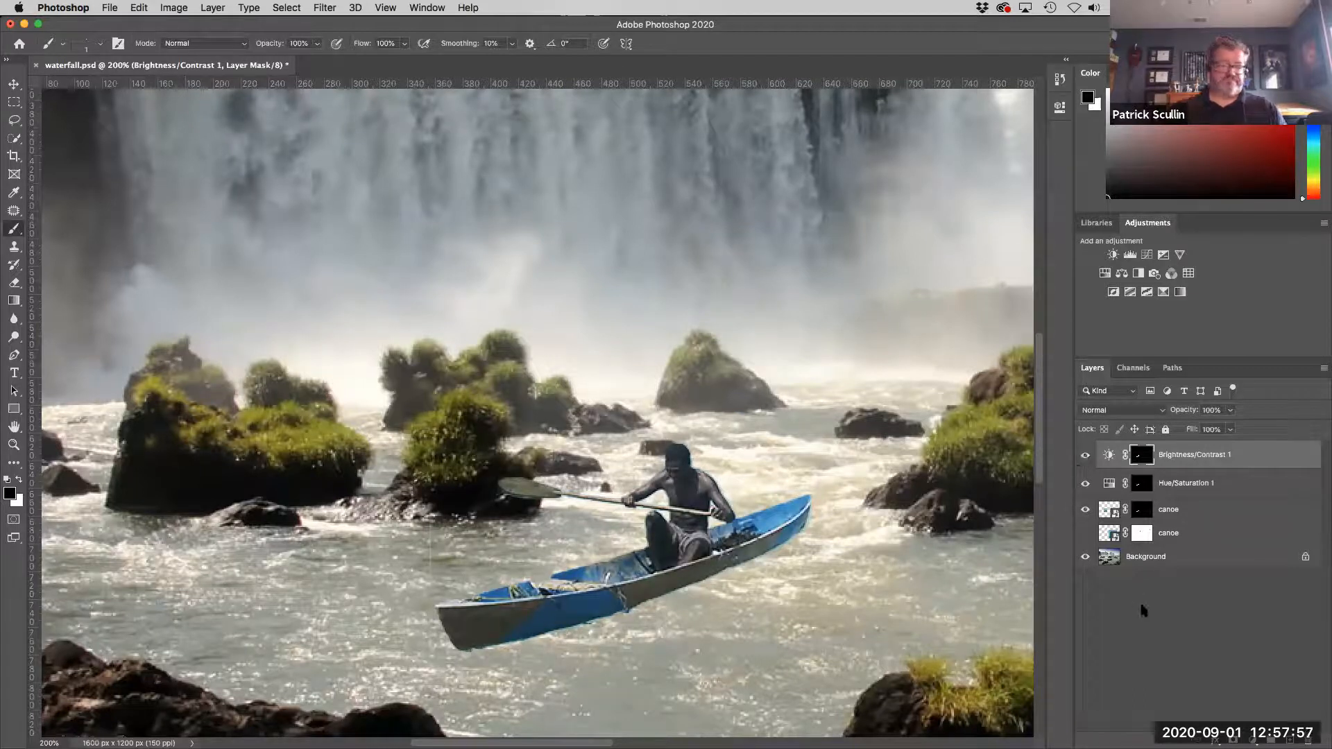
key(super+0)
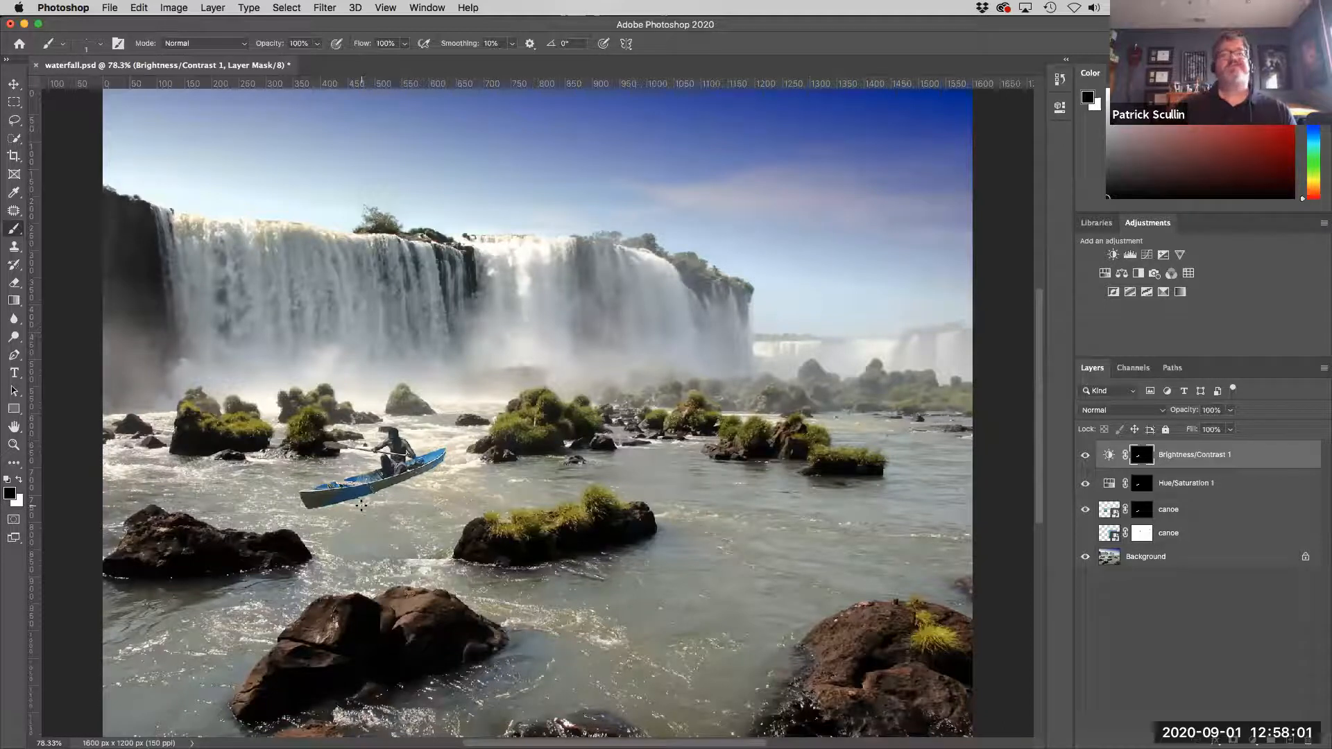
key(super+equal)
key(super+equal)
key(super+equal)
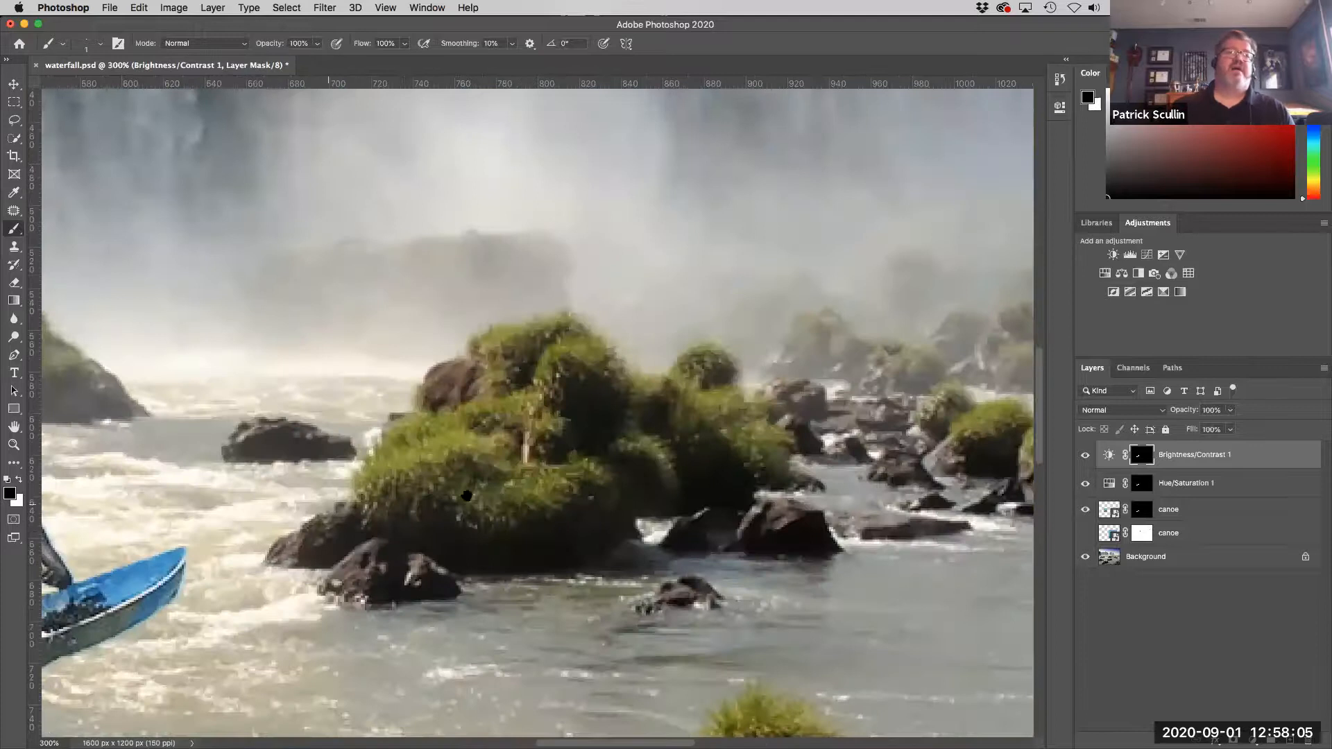
scroll(466, 495, left, 15)
scroll(466, 495, down, 4)
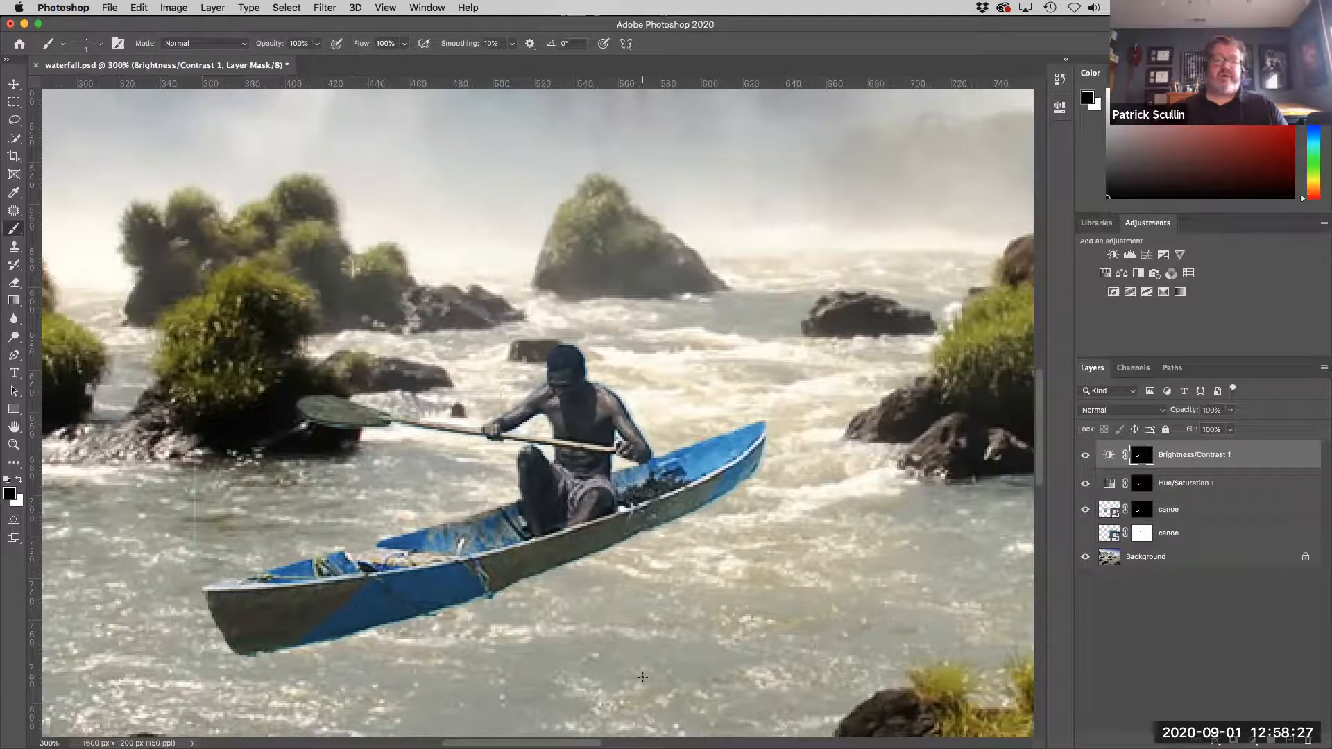
key(super+minus)
key(super+minus)
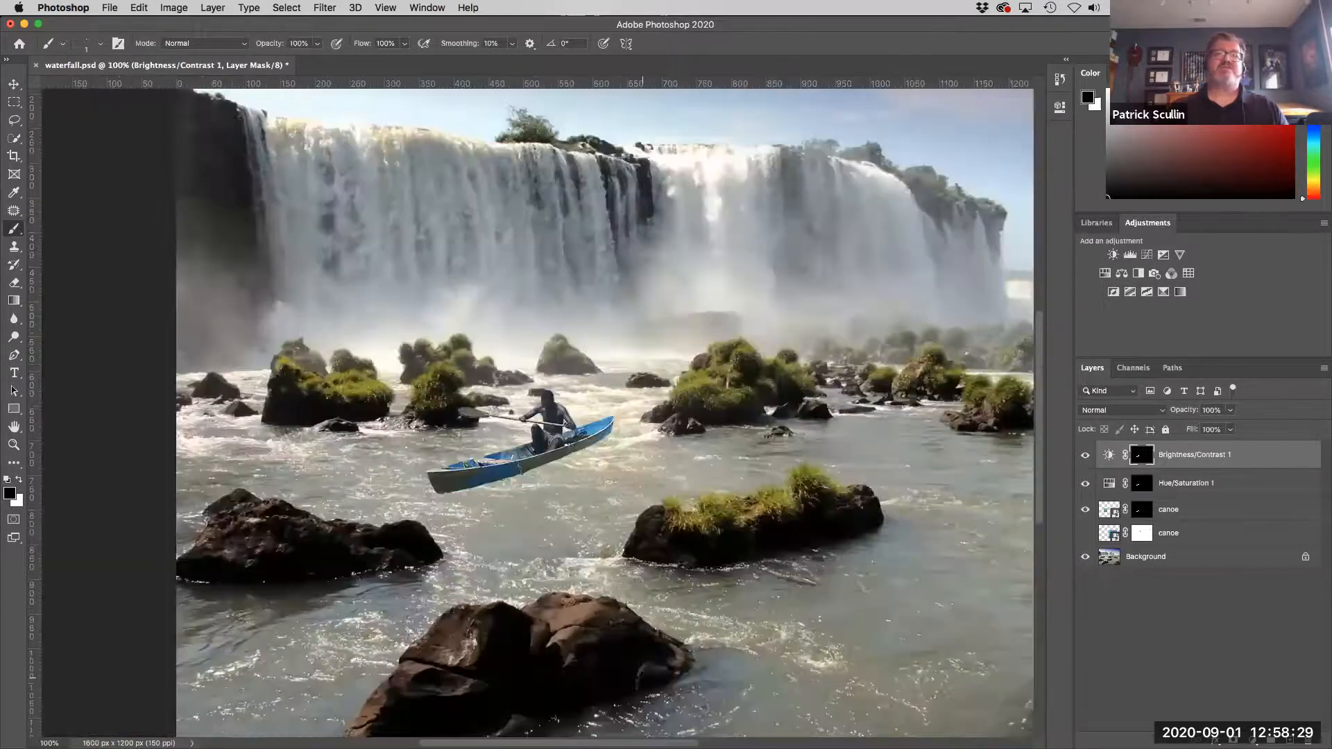